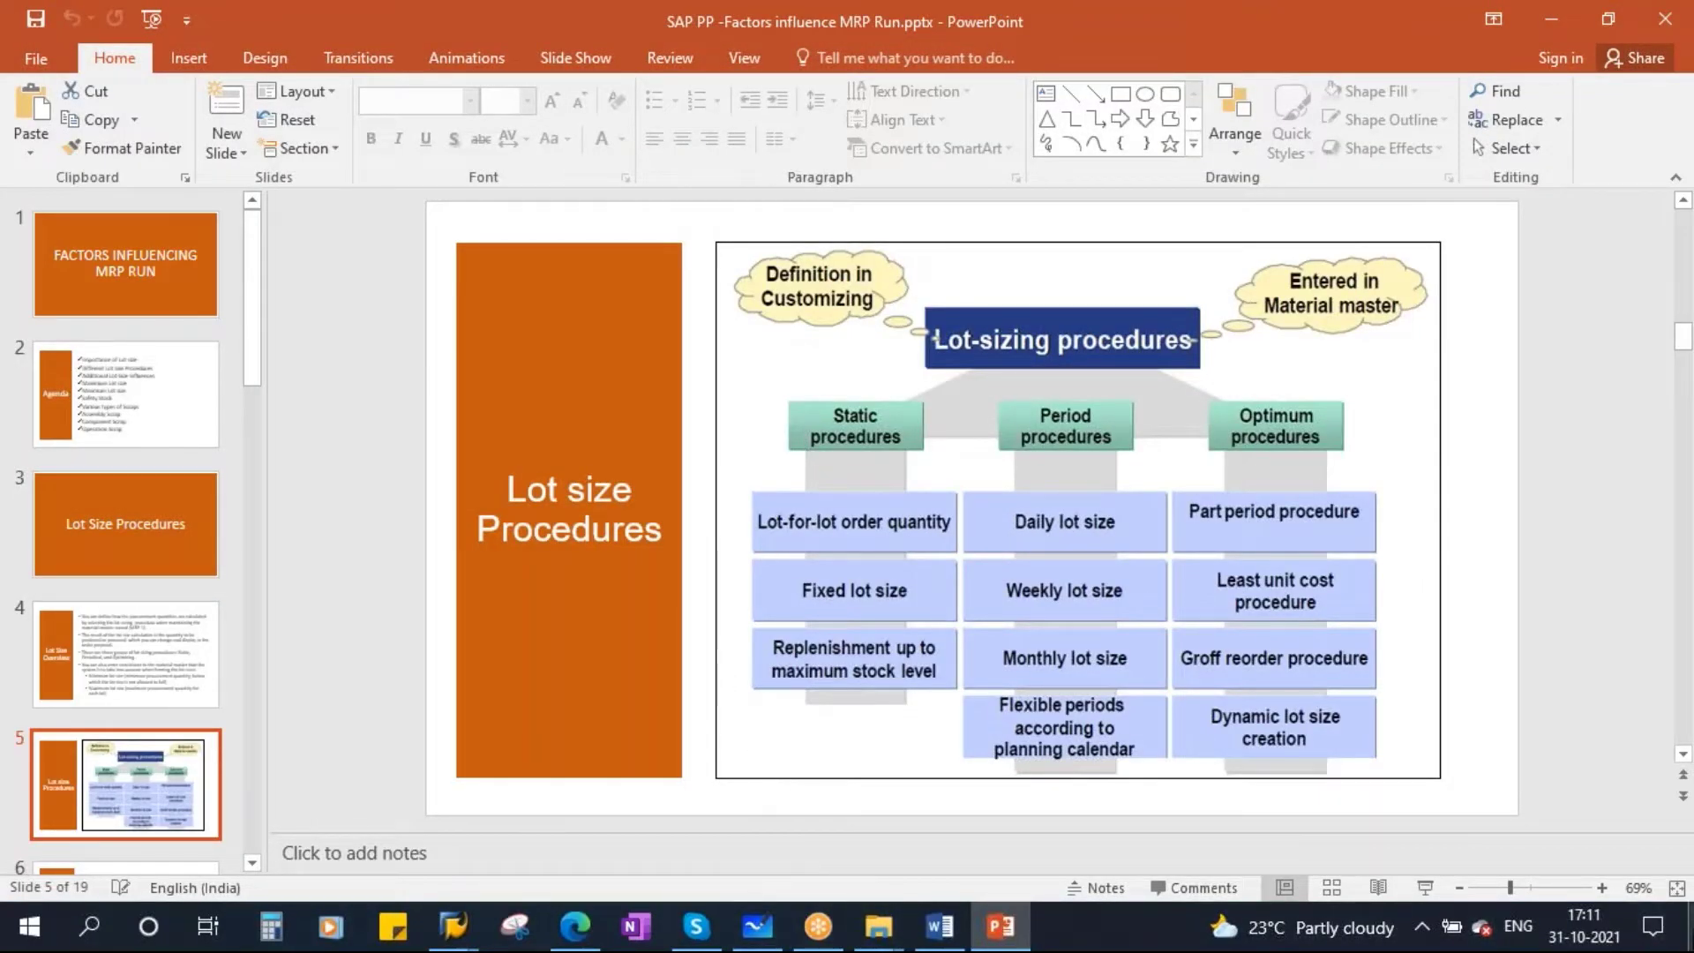
# Hide the PowerPoint deck with Win+D so the desktop and SAP Logon are showing.
pyautogui.press('super+d')
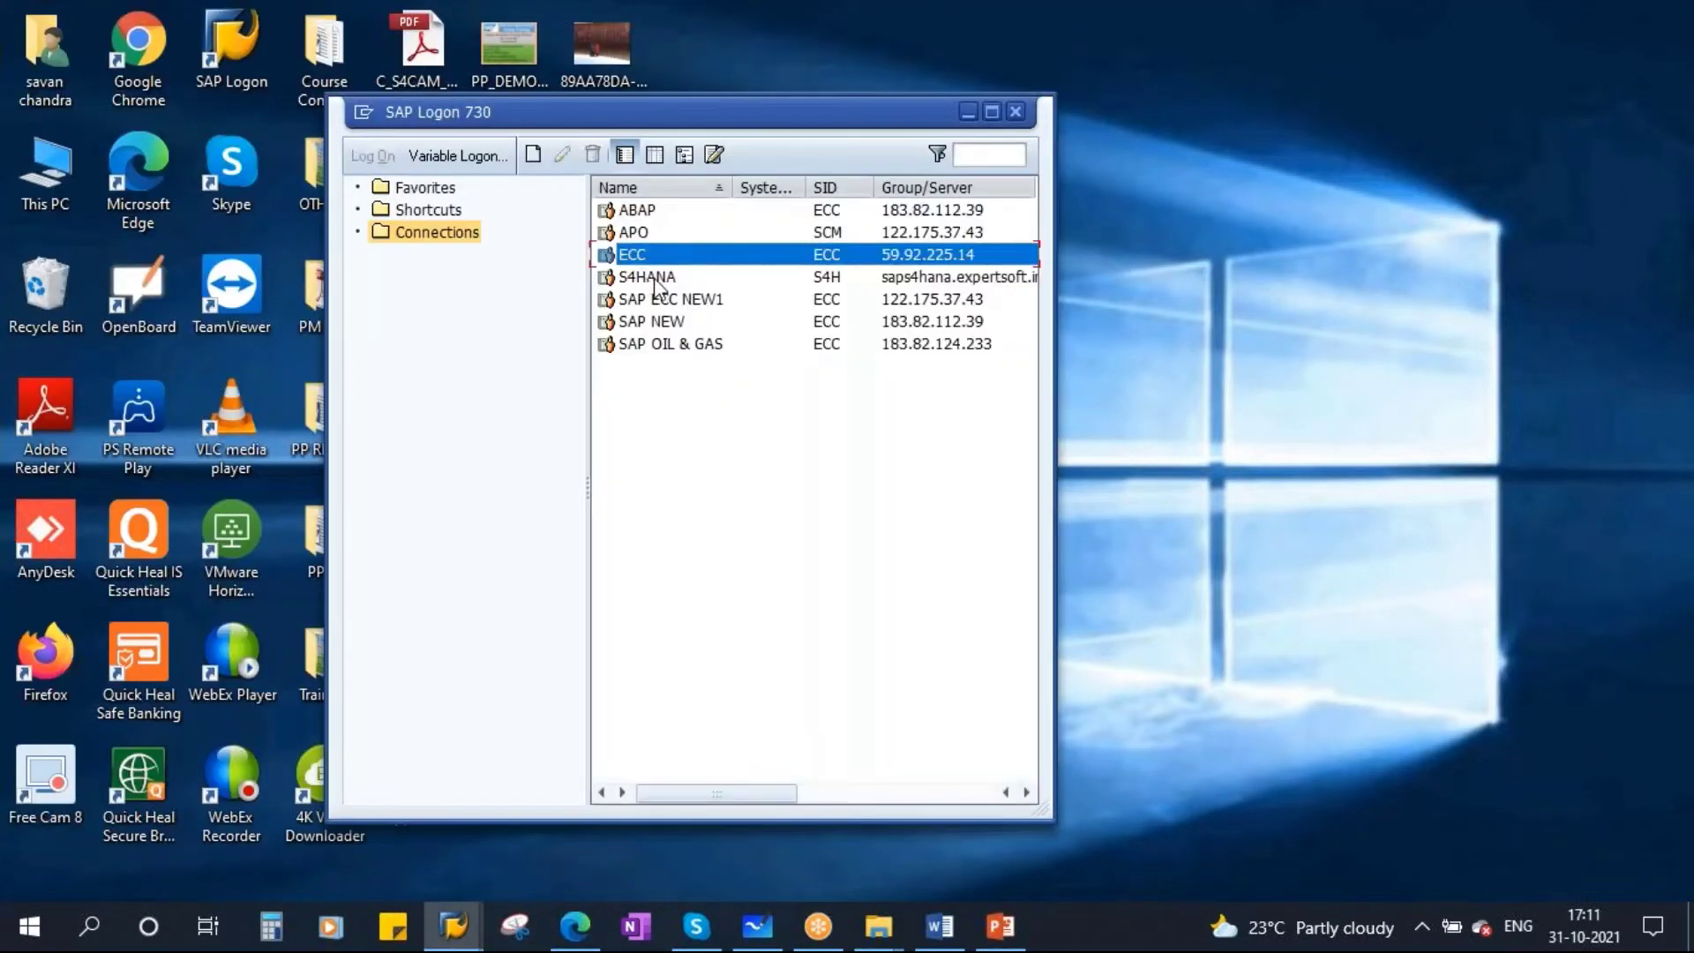
# Log on to S4HANA client 400 with the saved user name and the account password.
pyautogui.press('Return')
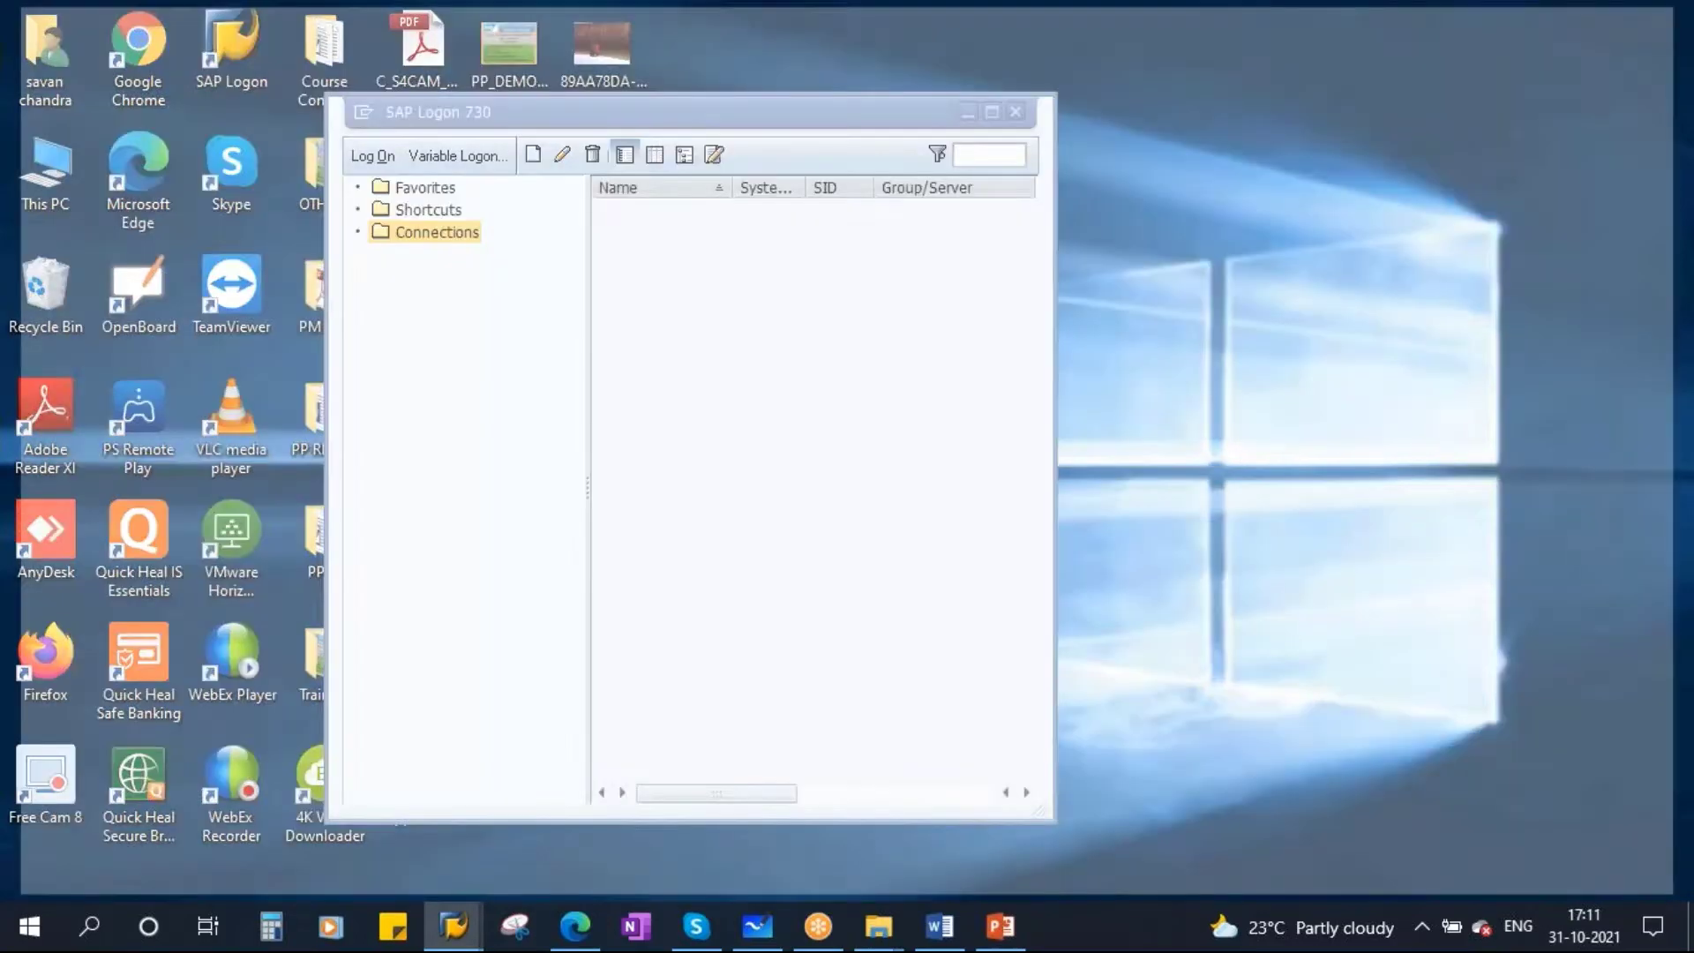
pyautogui.click(250, 255)
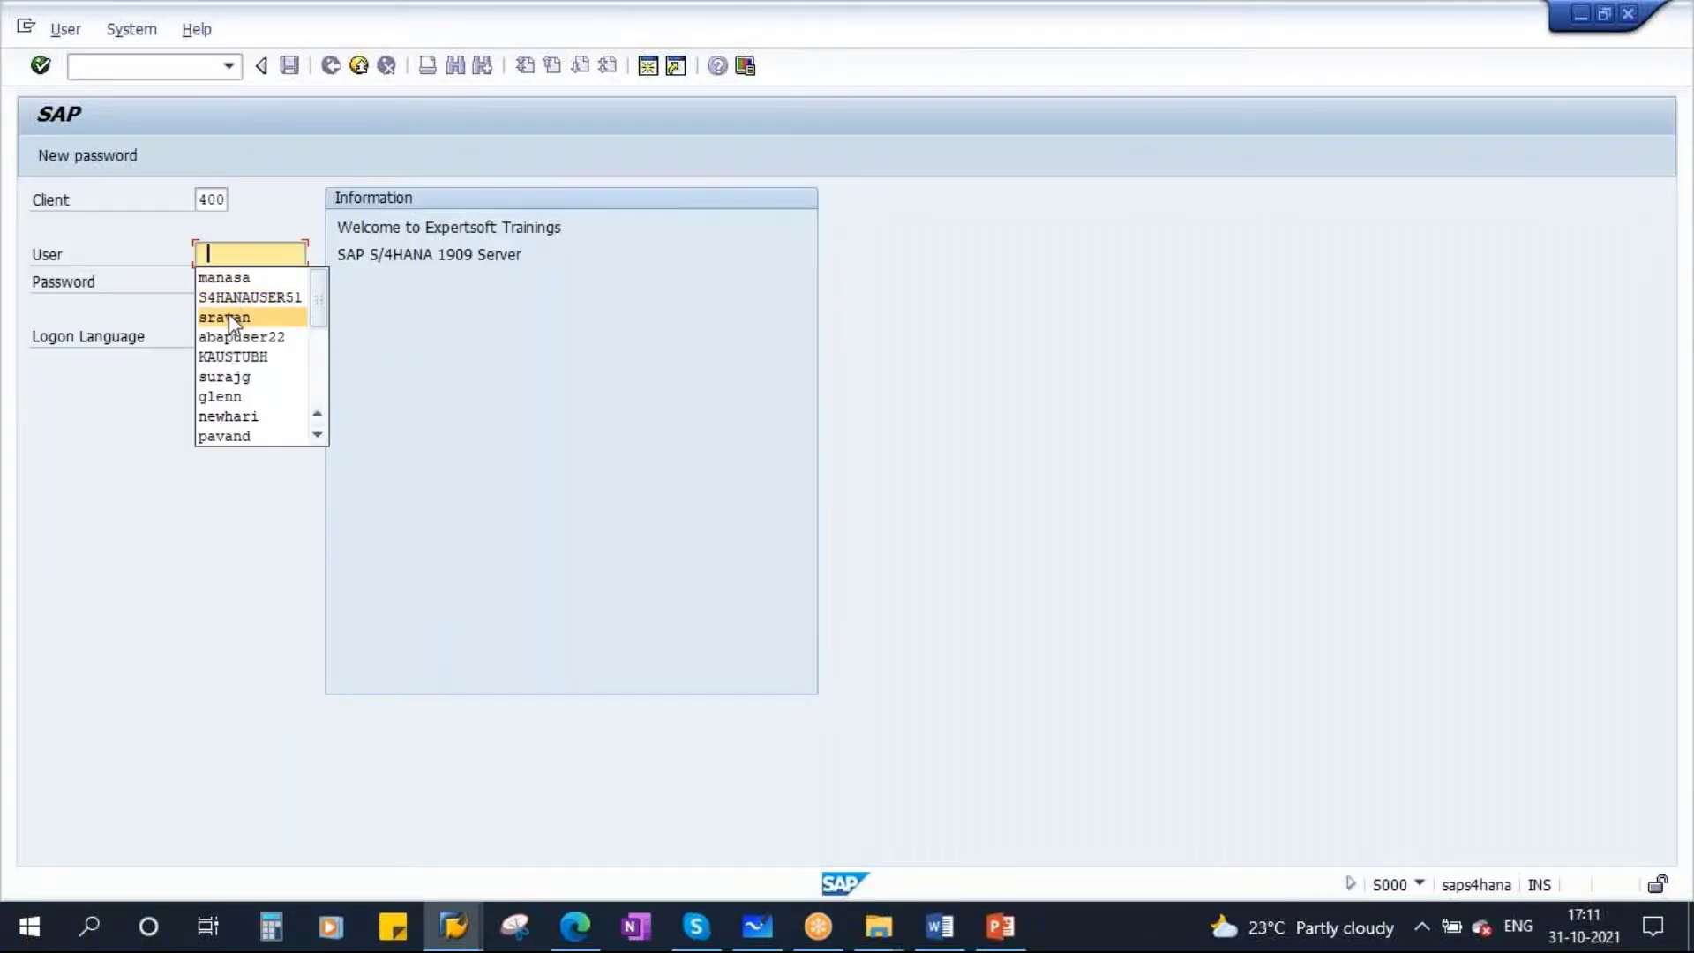
pyautogui.click(231, 296)
pyautogui.click(216, 273)
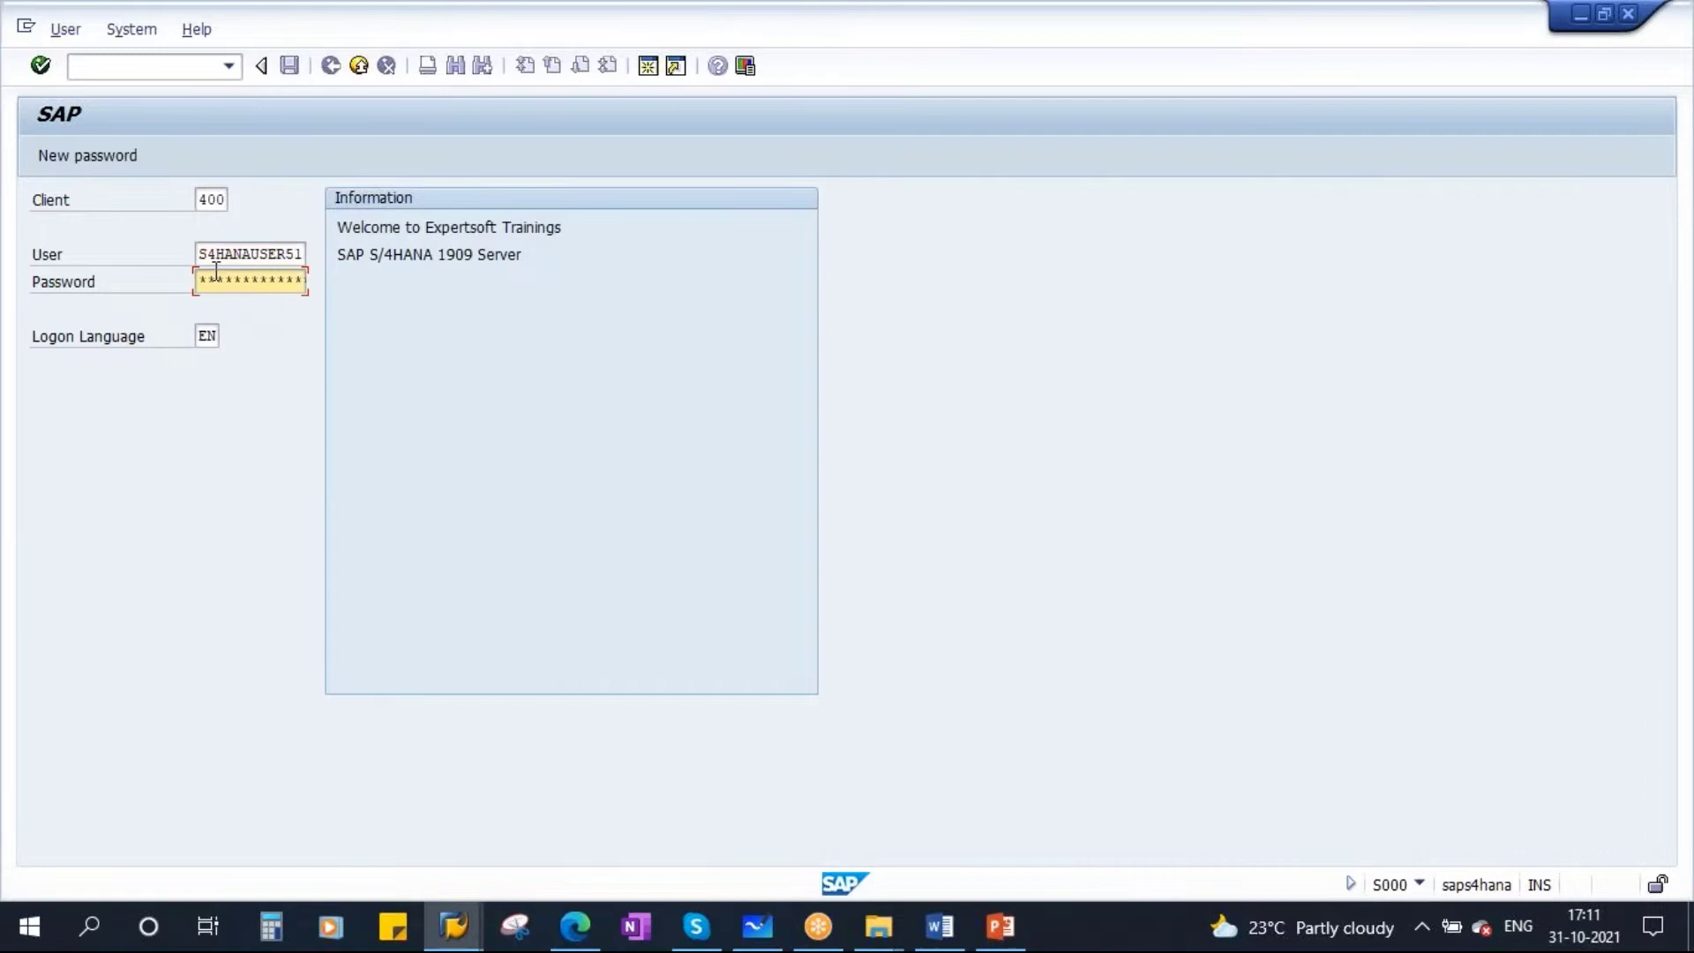
pyautogui.write('*********')
pyautogui.press('Return')
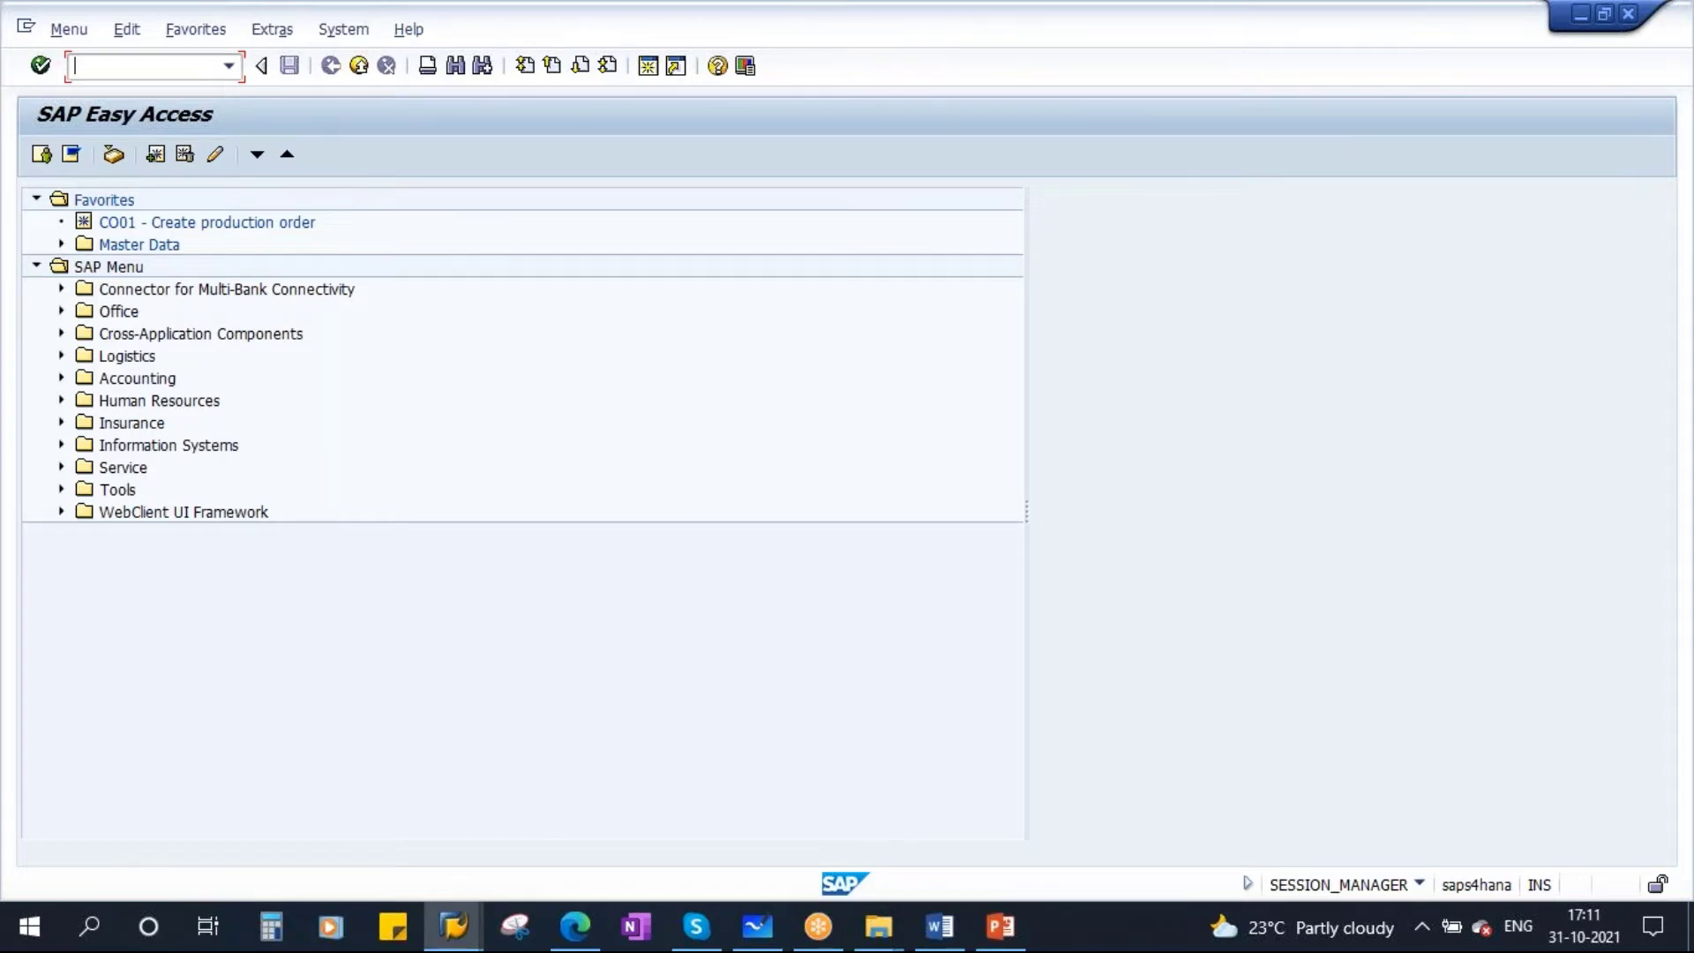
# Run MM60 for plant 1710, material type FERT, limited to the user's own materials.
pyautogui.write('mm60')
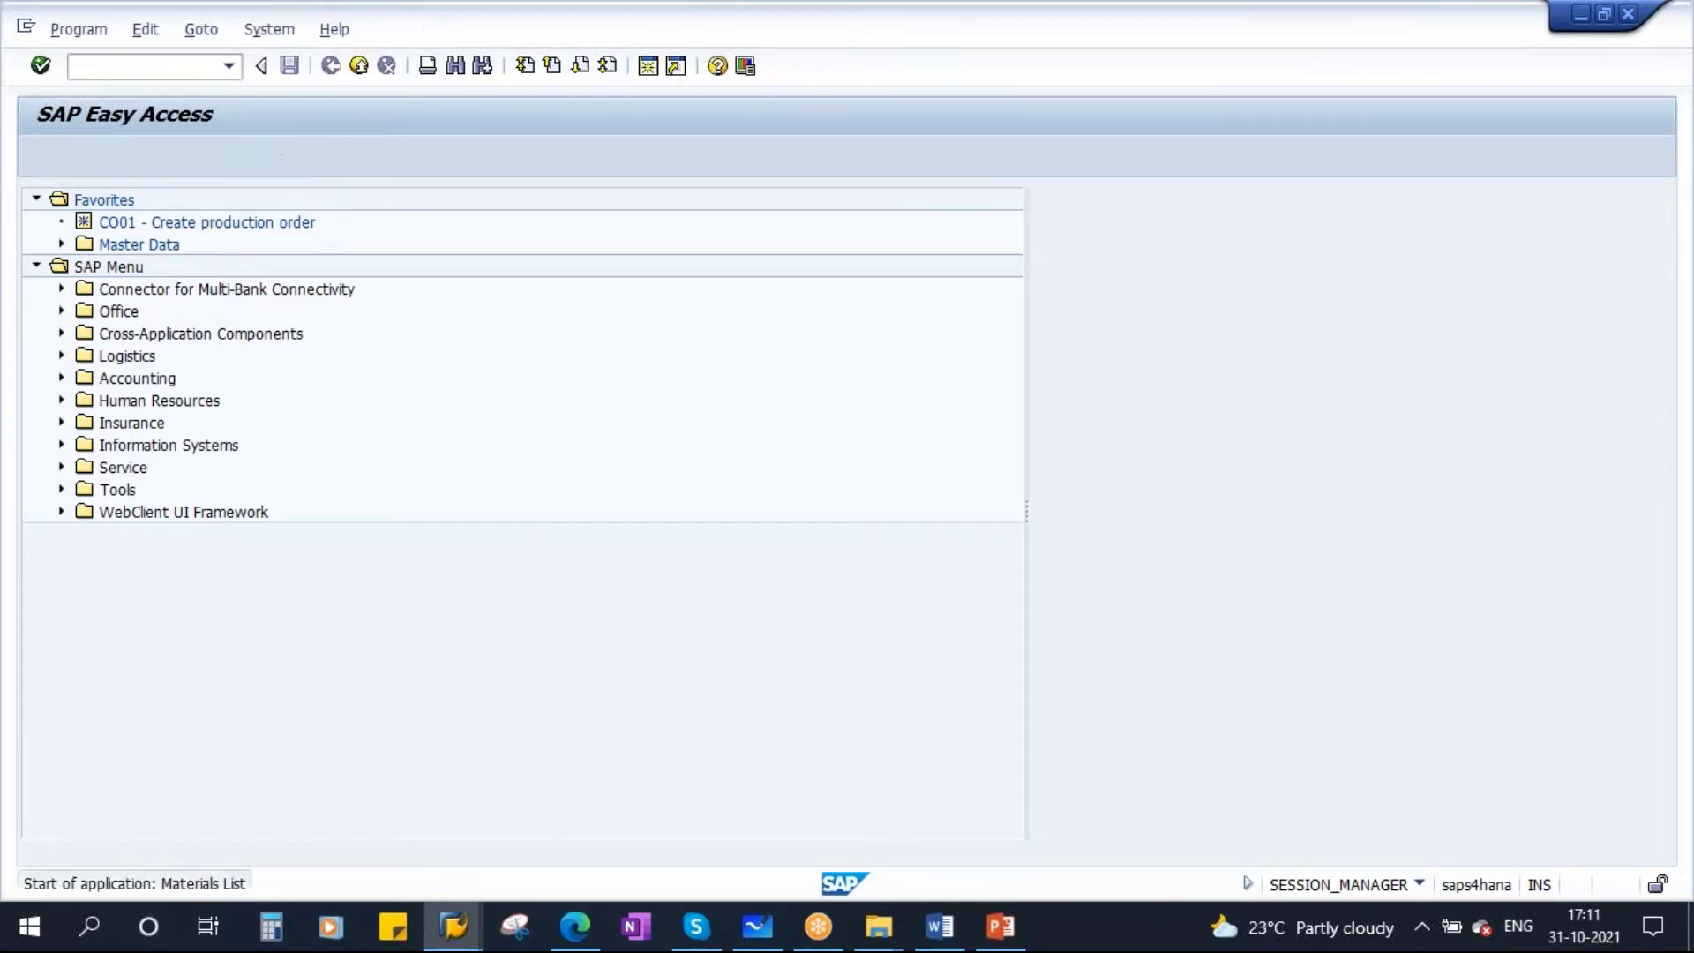
pyautogui.click(336, 282)
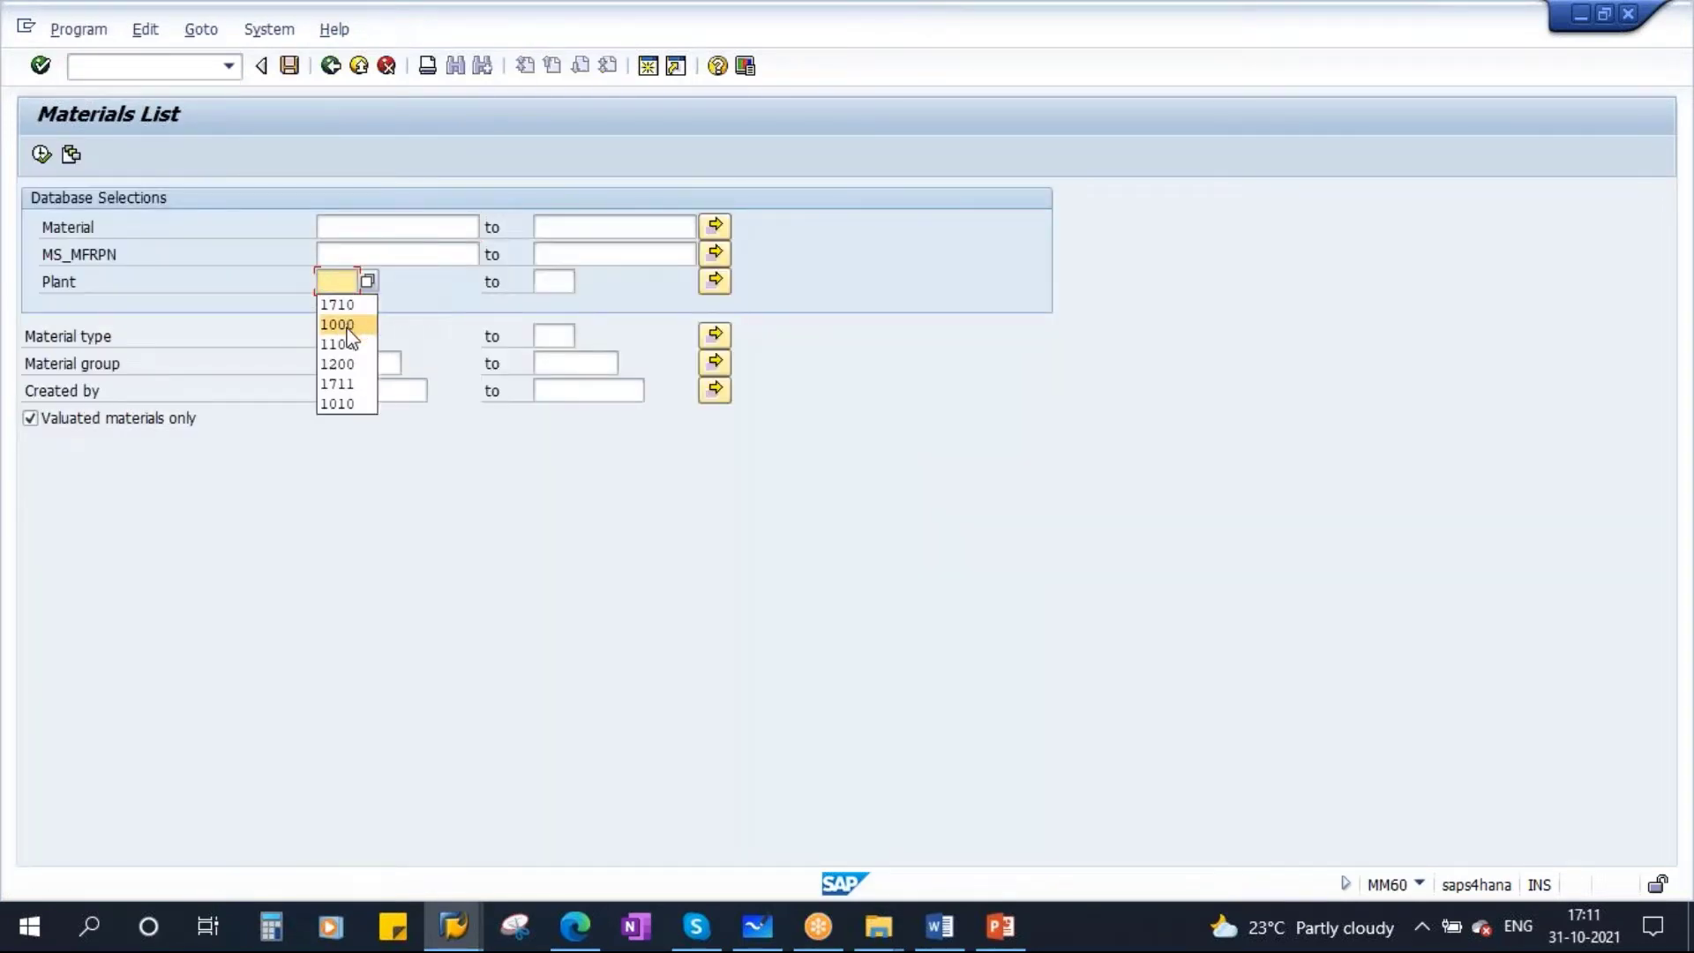
pyautogui.click(340, 304)
pyautogui.click(338, 335)
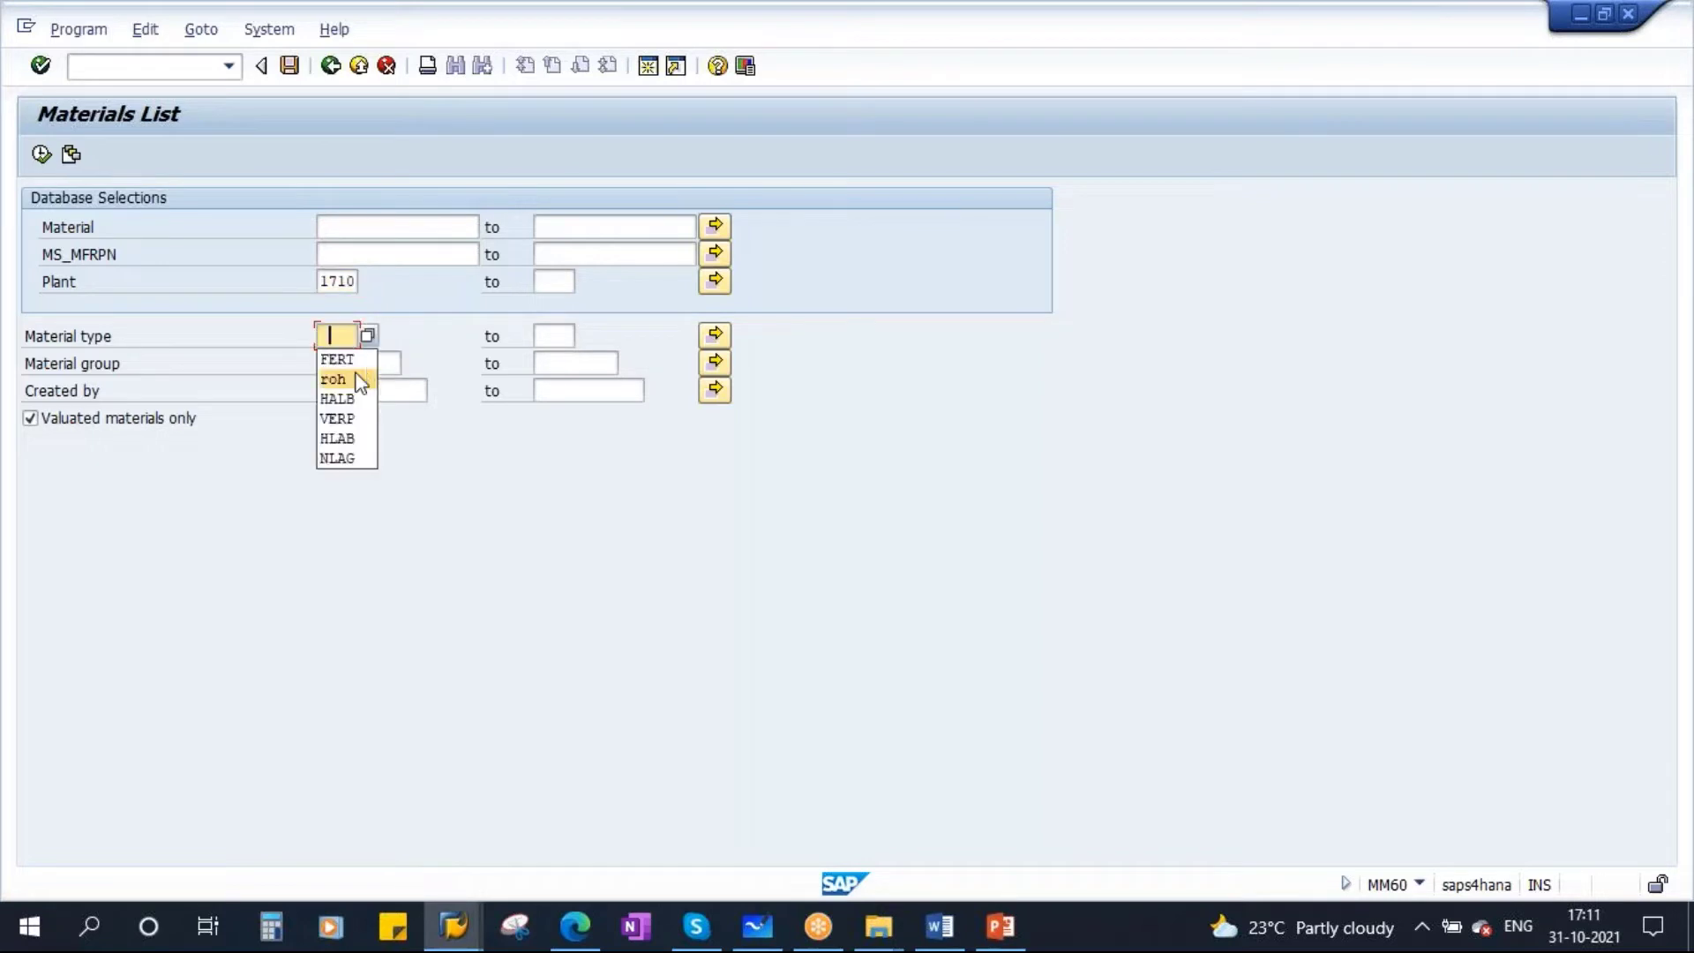
pyautogui.click(344, 359)
pyautogui.click(385, 390)
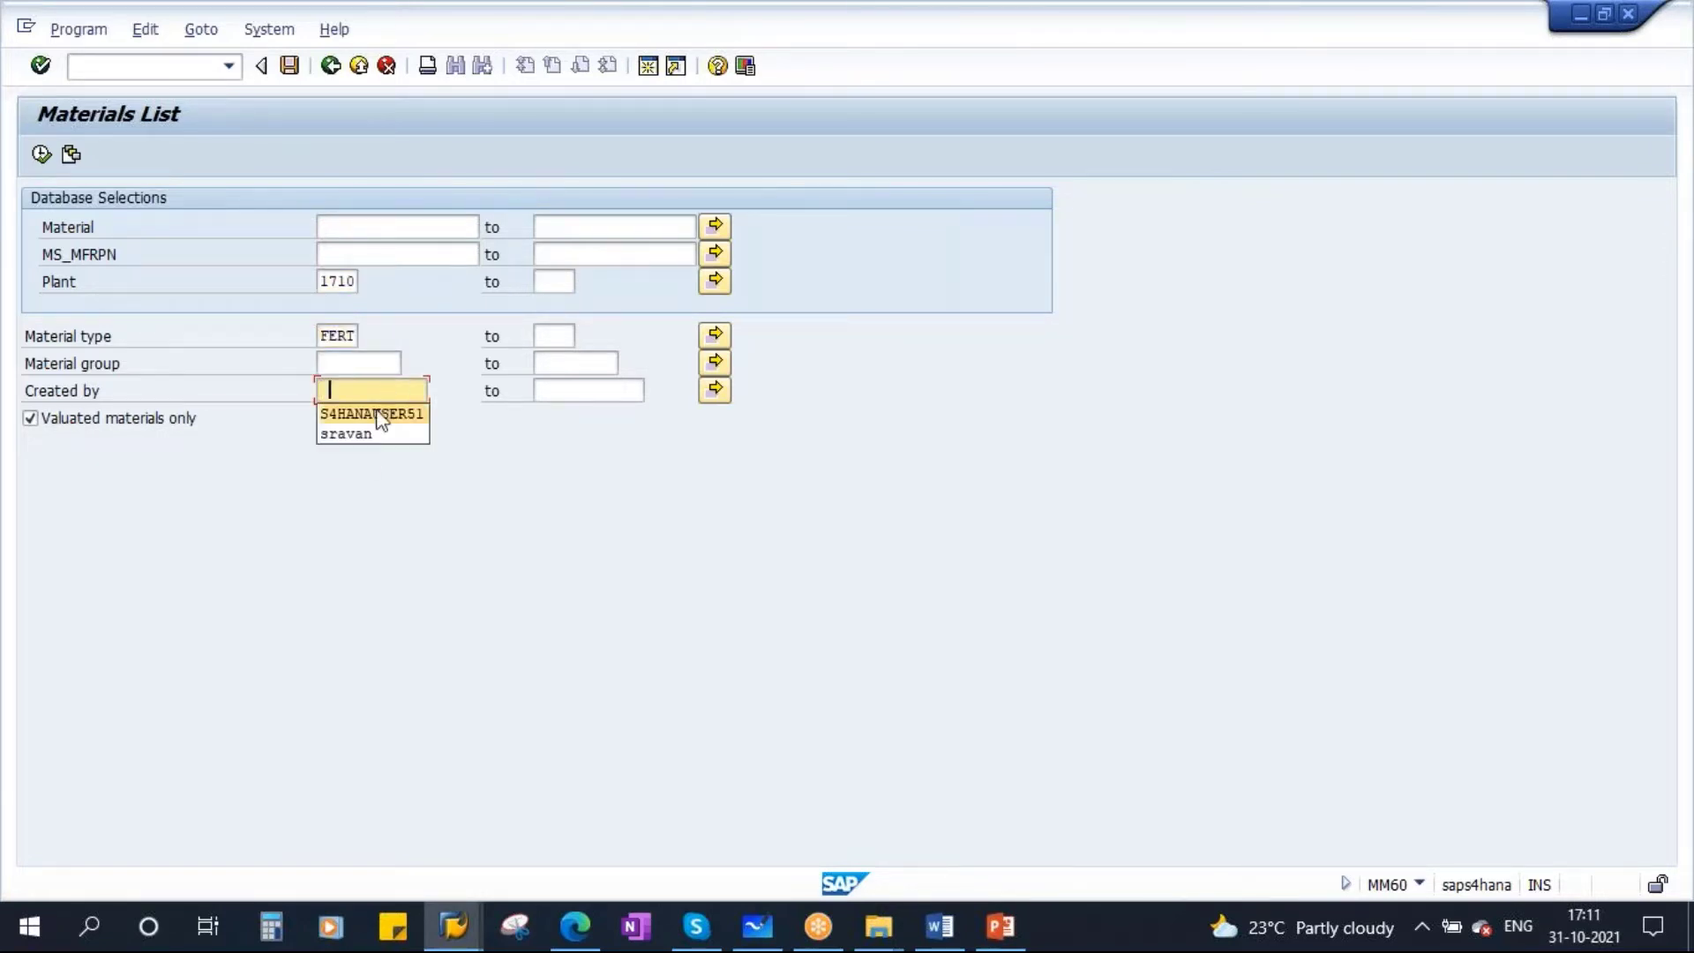
pyautogui.click(381, 415)
pyautogui.click(41, 155)
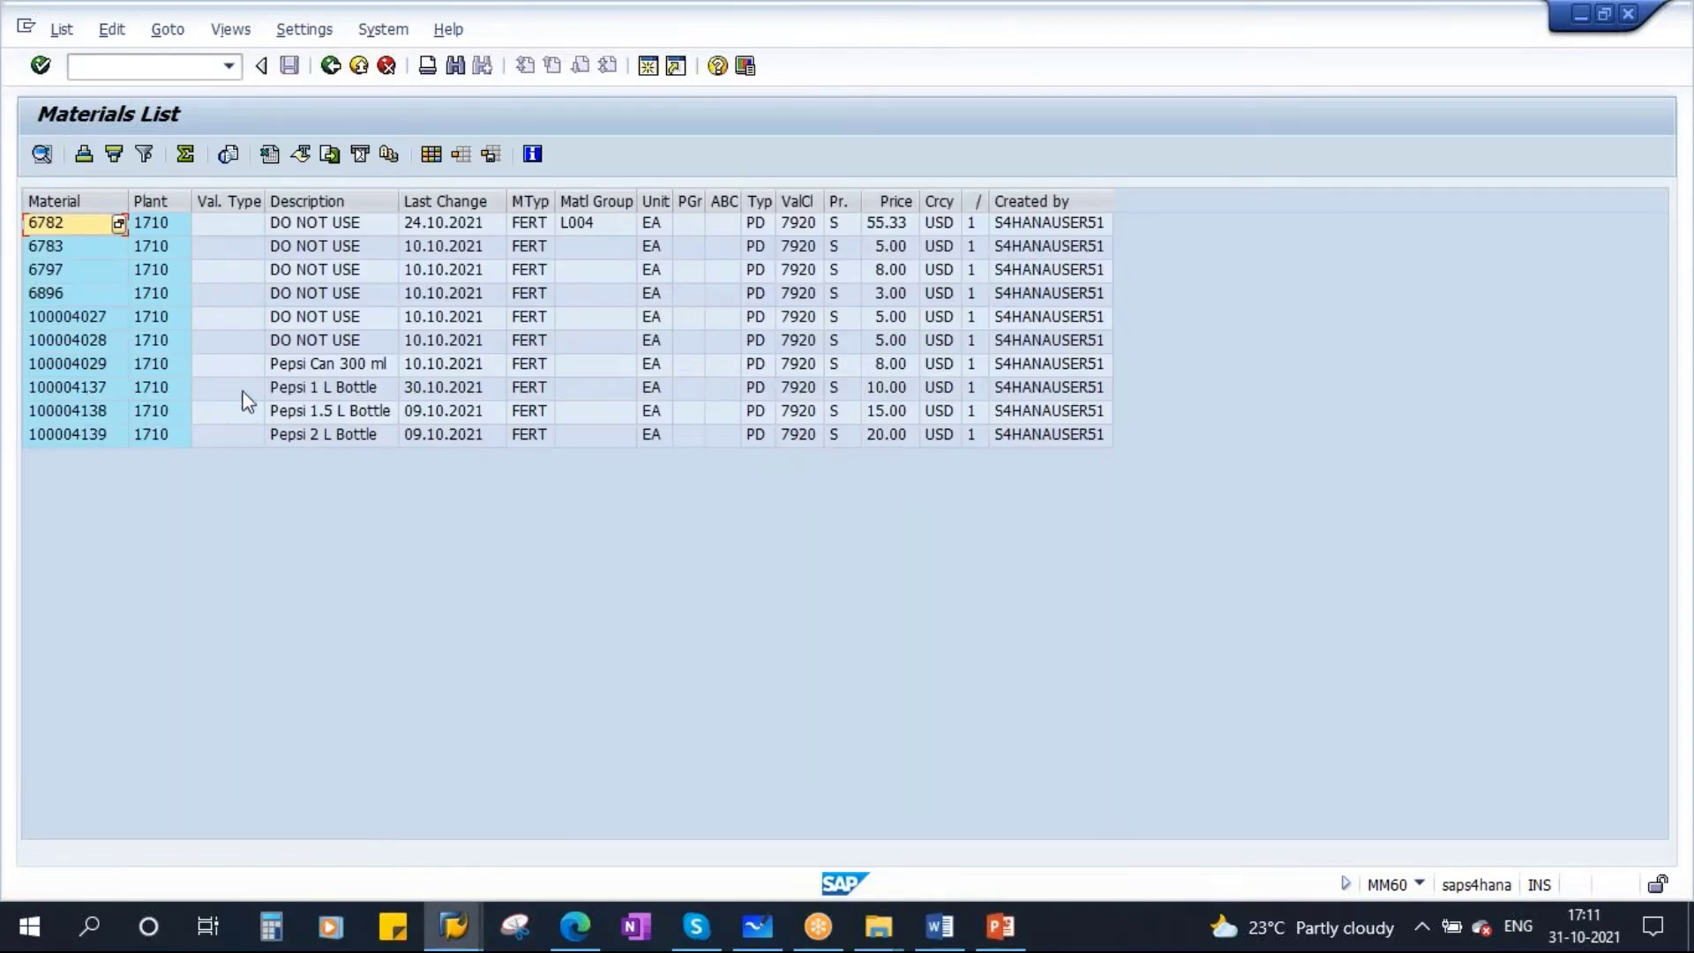
# Copy Pepsi 1 L Bottle's material number 100004137 and open a second session.
pyautogui.click(120, 389)
pyautogui.click(70, 385)
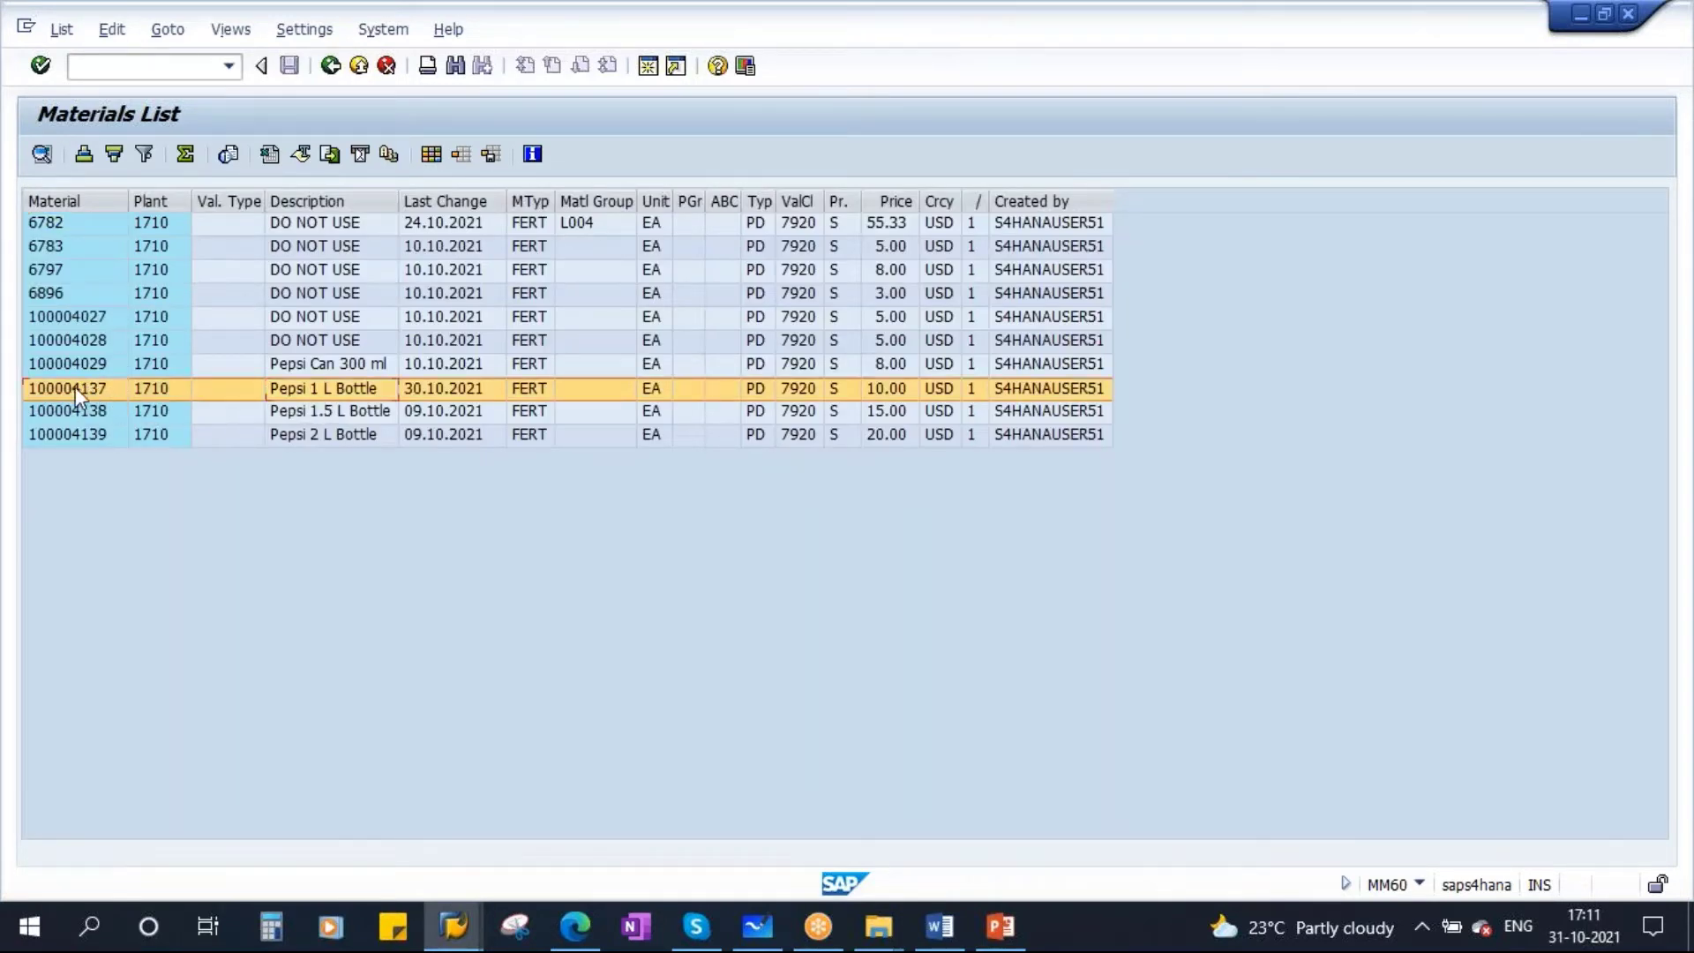
pyautogui.click(75, 386)
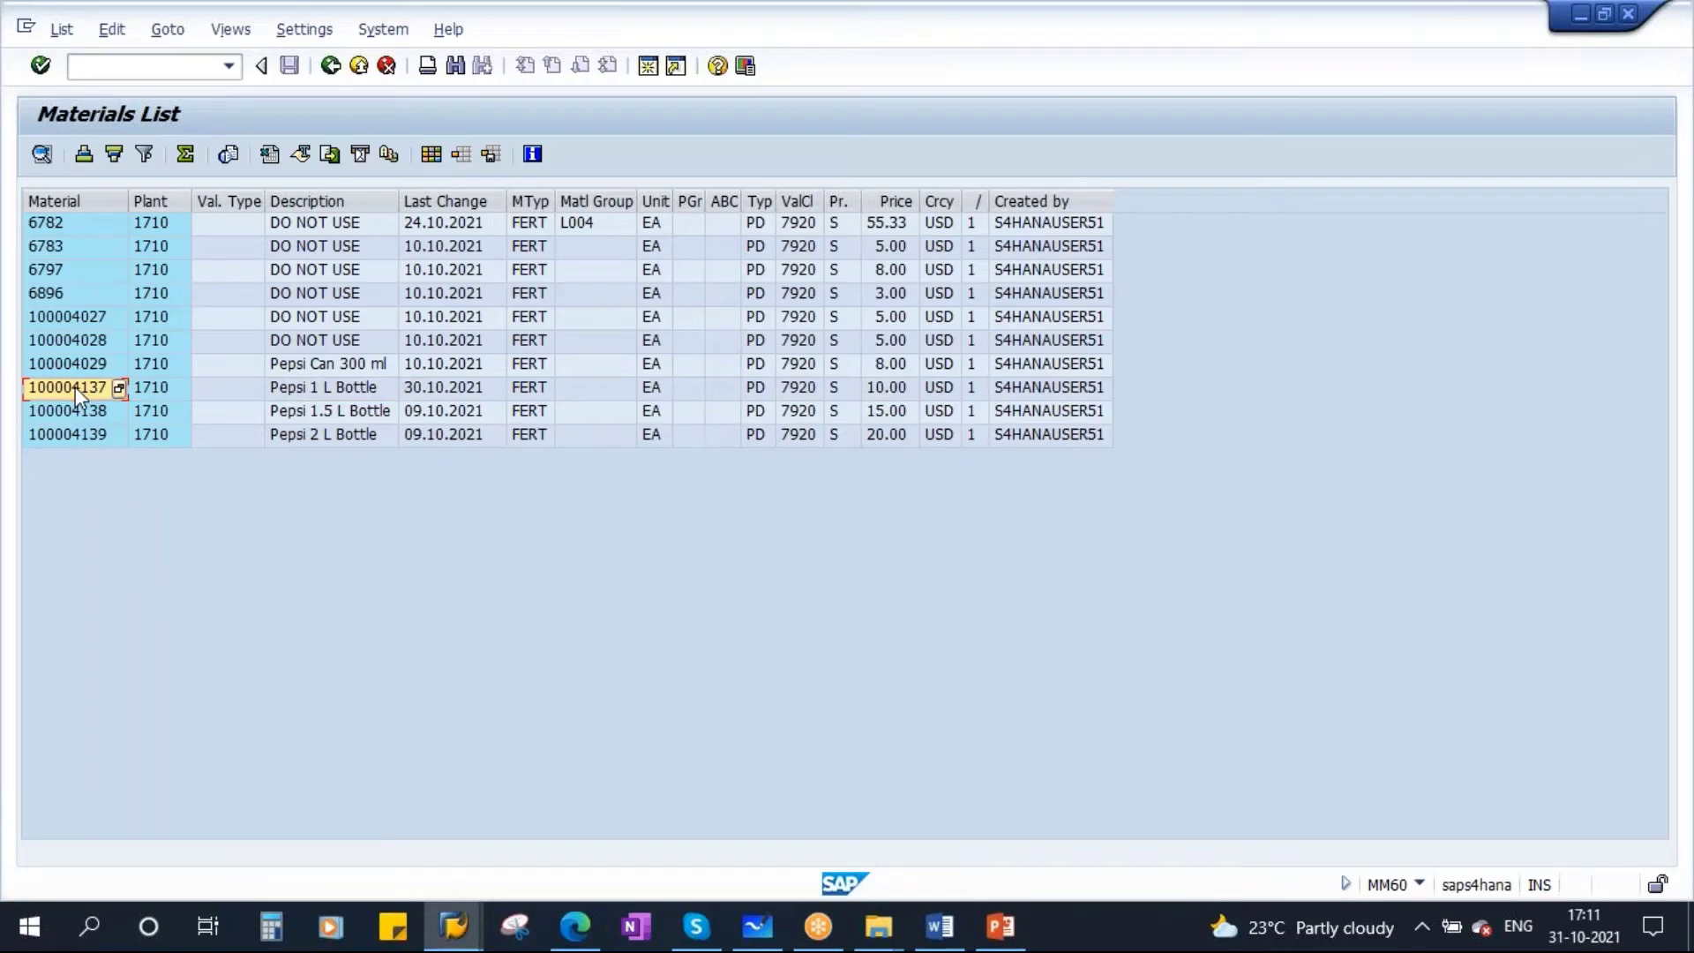
pyautogui.click(646, 74)
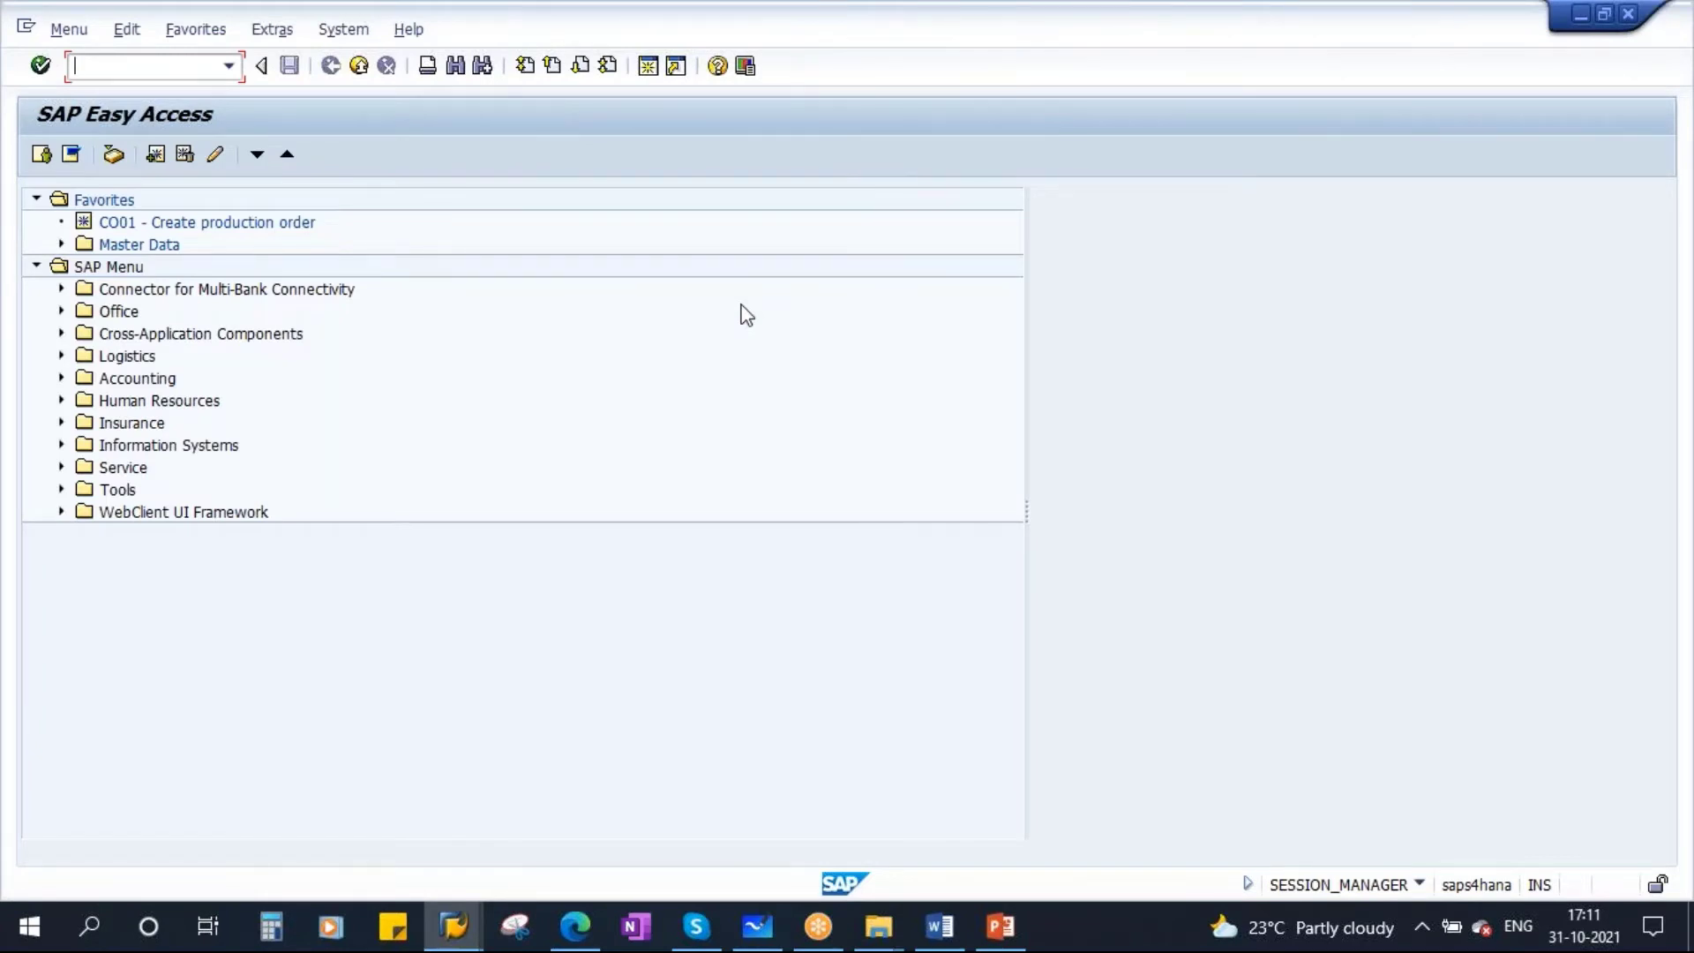
# Display material 100004137 in MM03 with views MRP 1–4 for plant 1710.
pyautogui.write('mm03')
pyautogui.press('Return')
pyautogui.write('100004137')
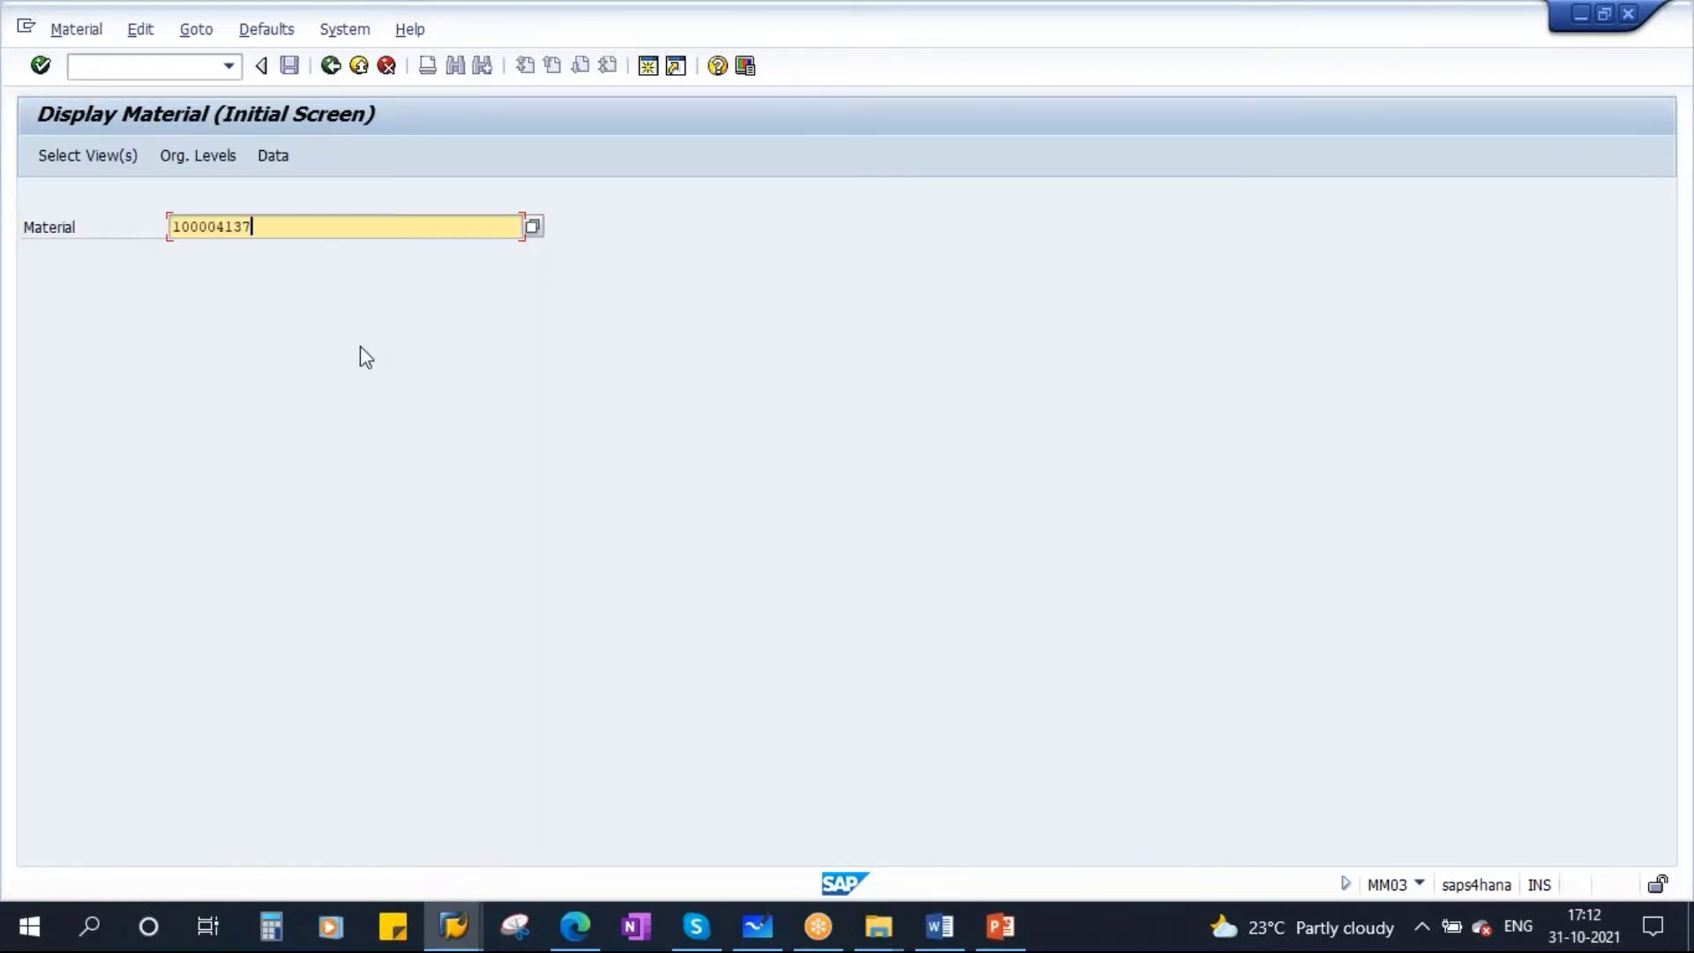
pyautogui.press('Return')
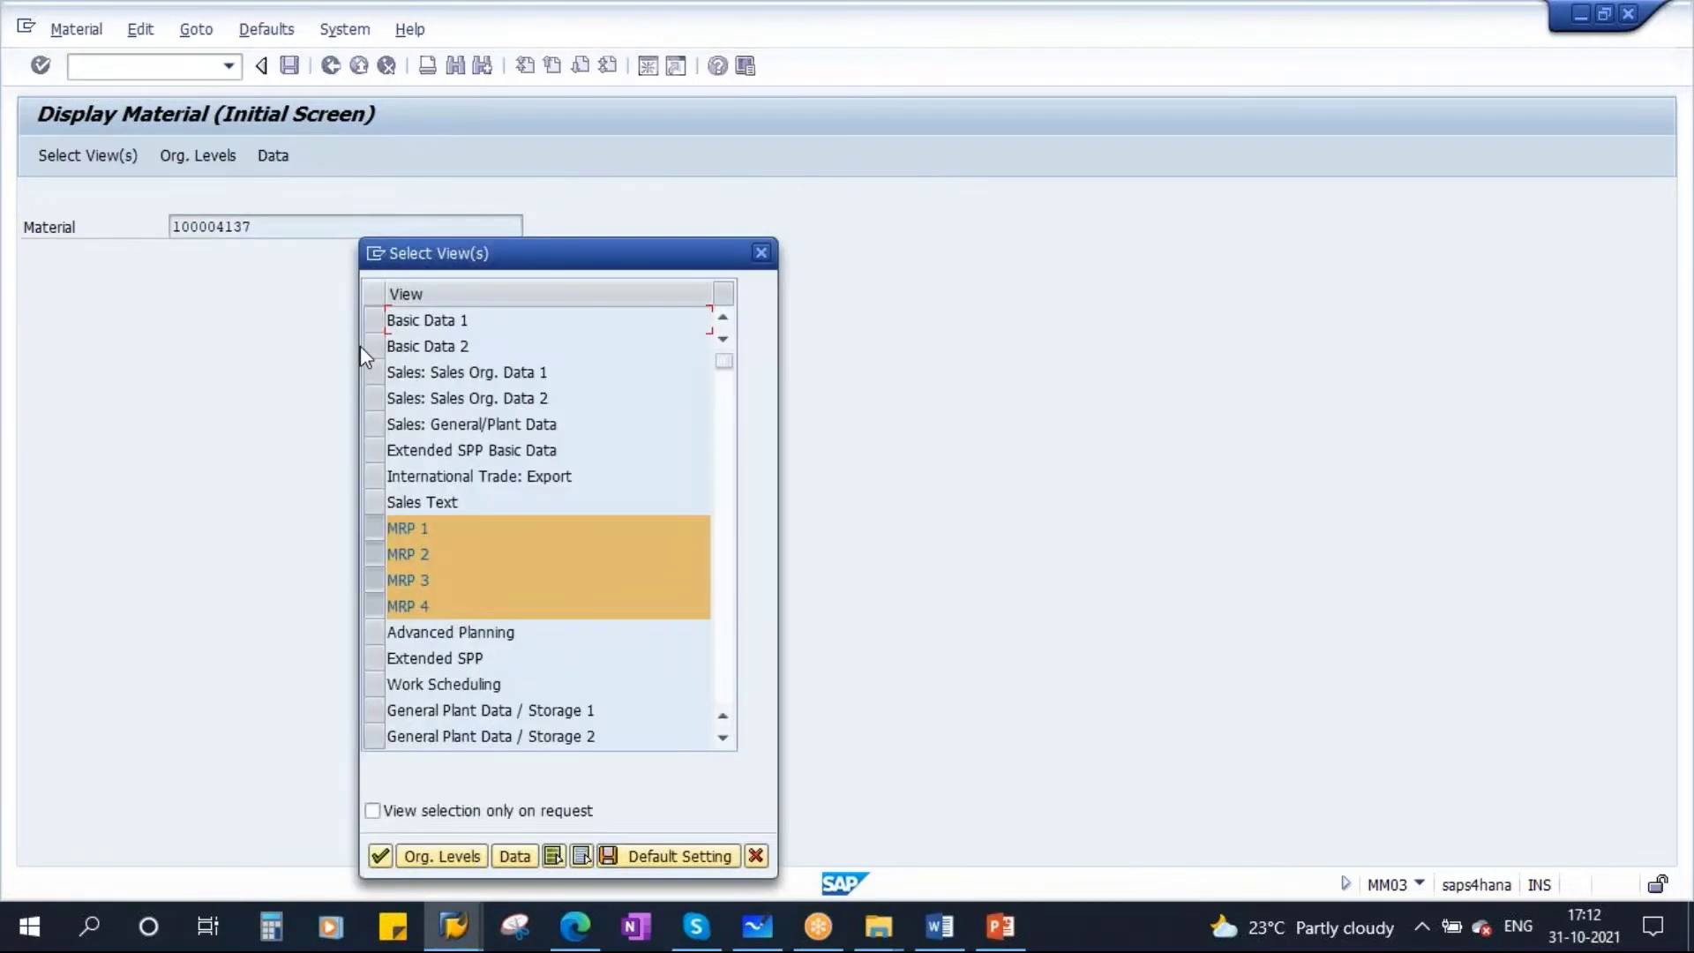
pyautogui.moveTo(559, 264); pyautogui.dragTo(580, 202)
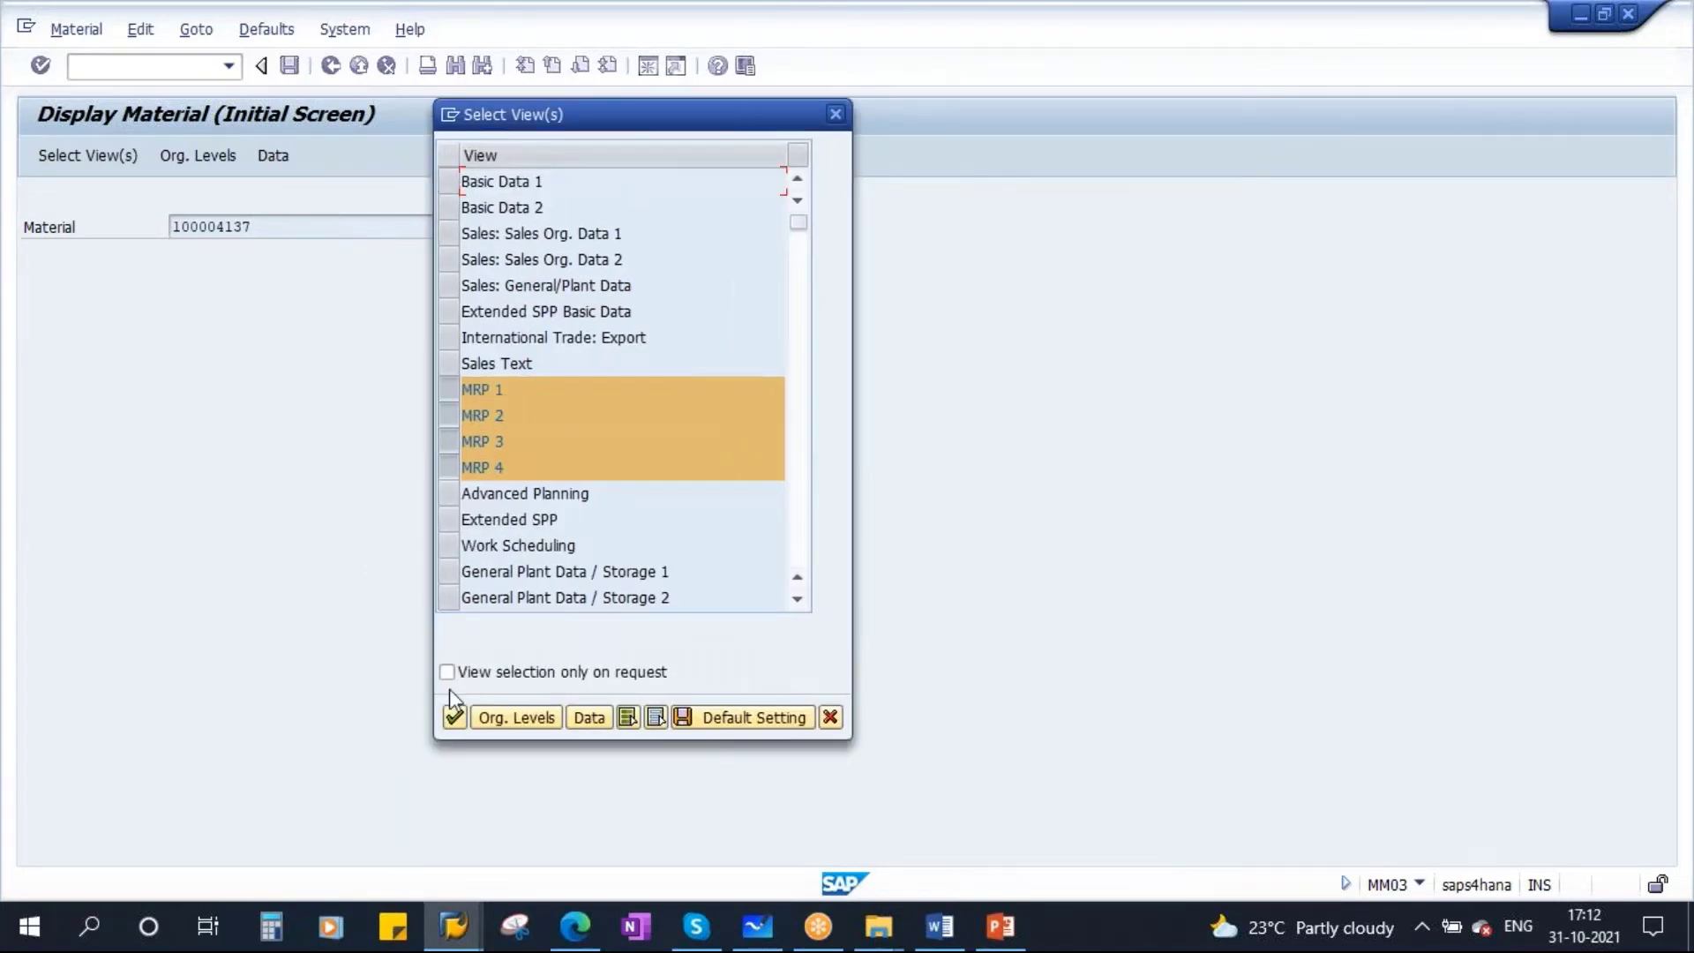
pyautogui.click(455, 716)
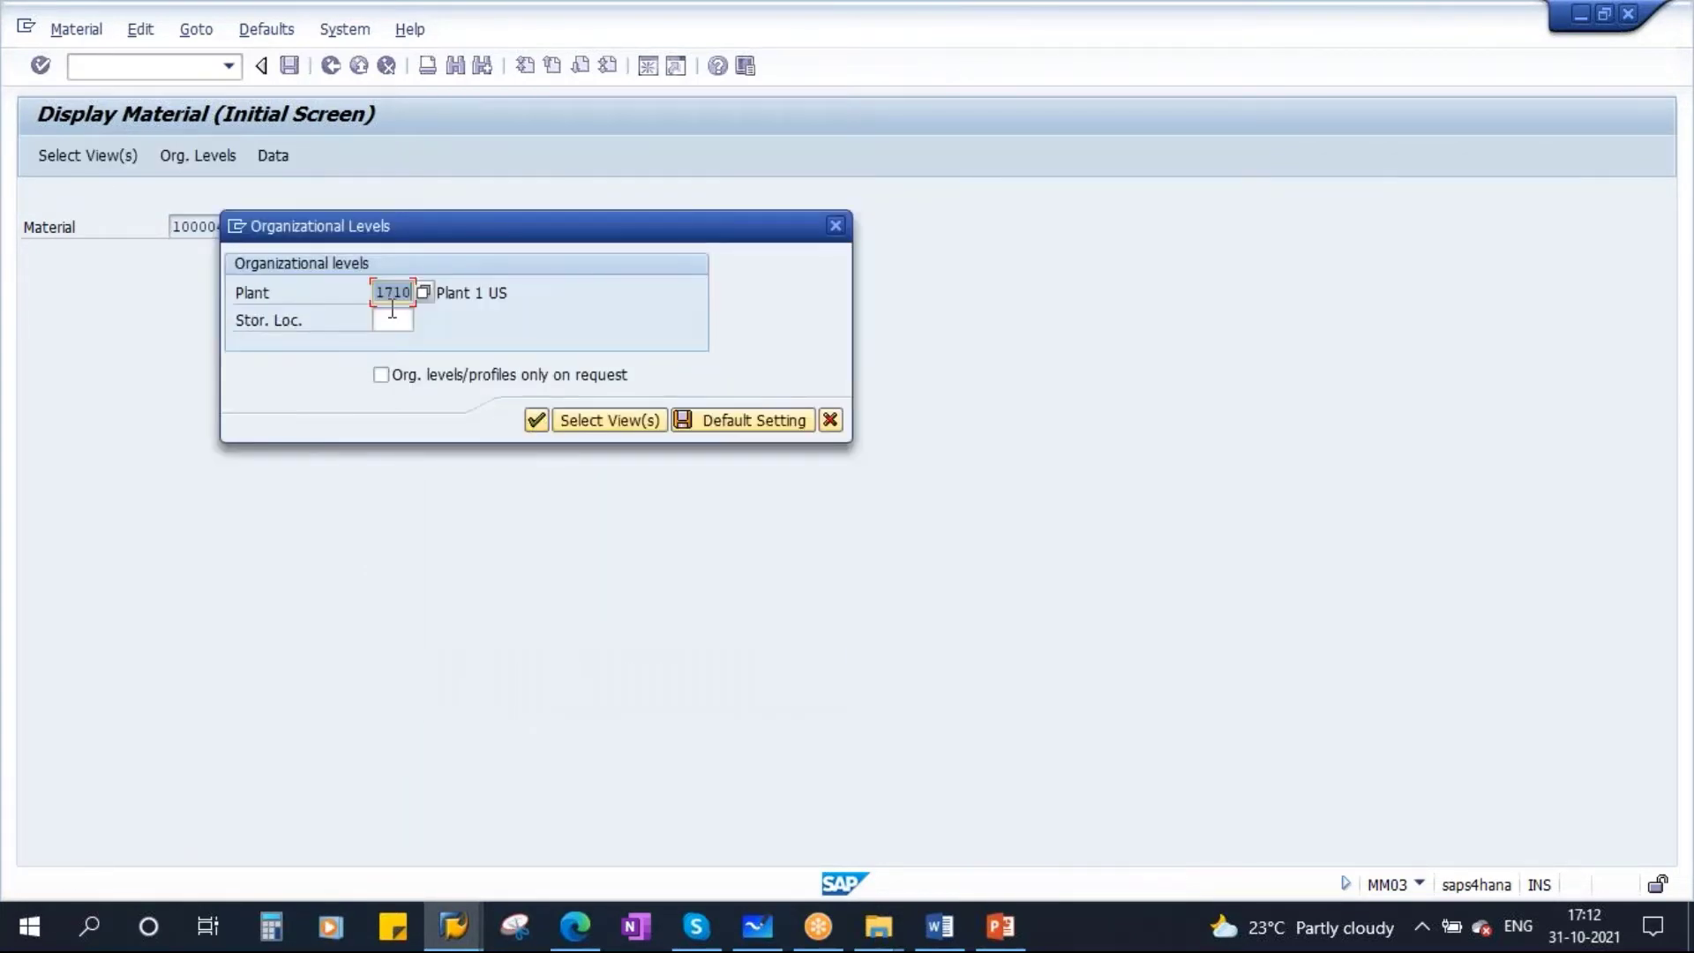
pyautogui.click(535, 422)
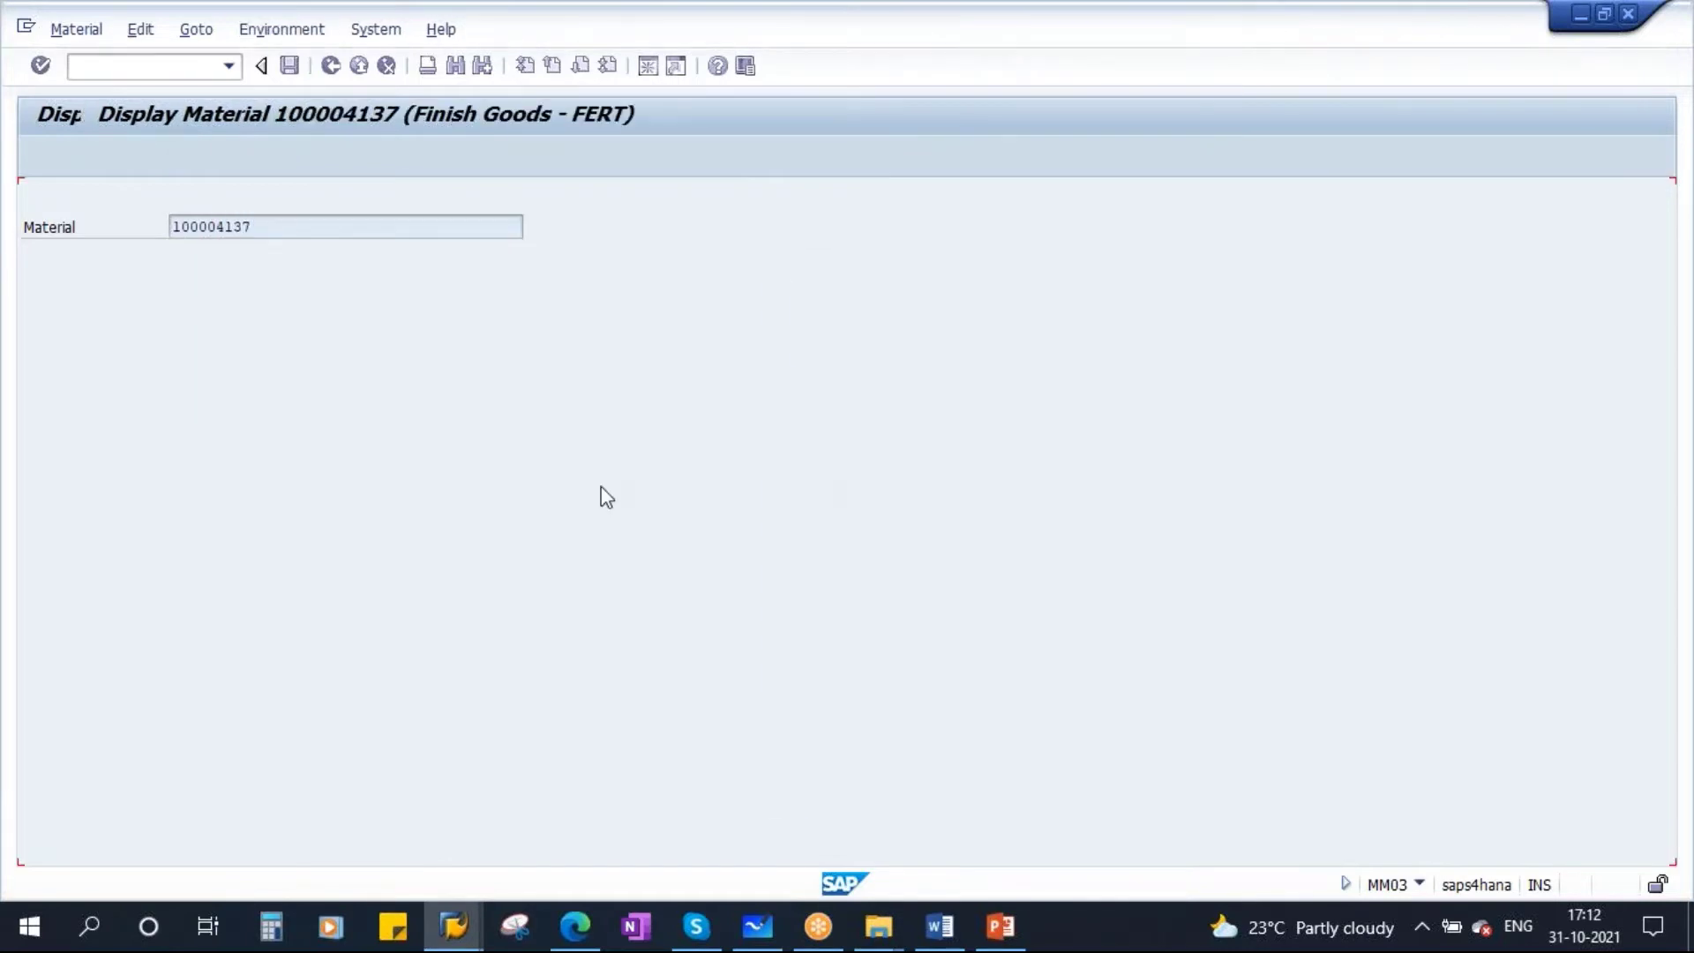
# Point out lot sizing procedure EX (lot-for-lot) on the MRP 1 tab.
pyautogui.click(229, 663)
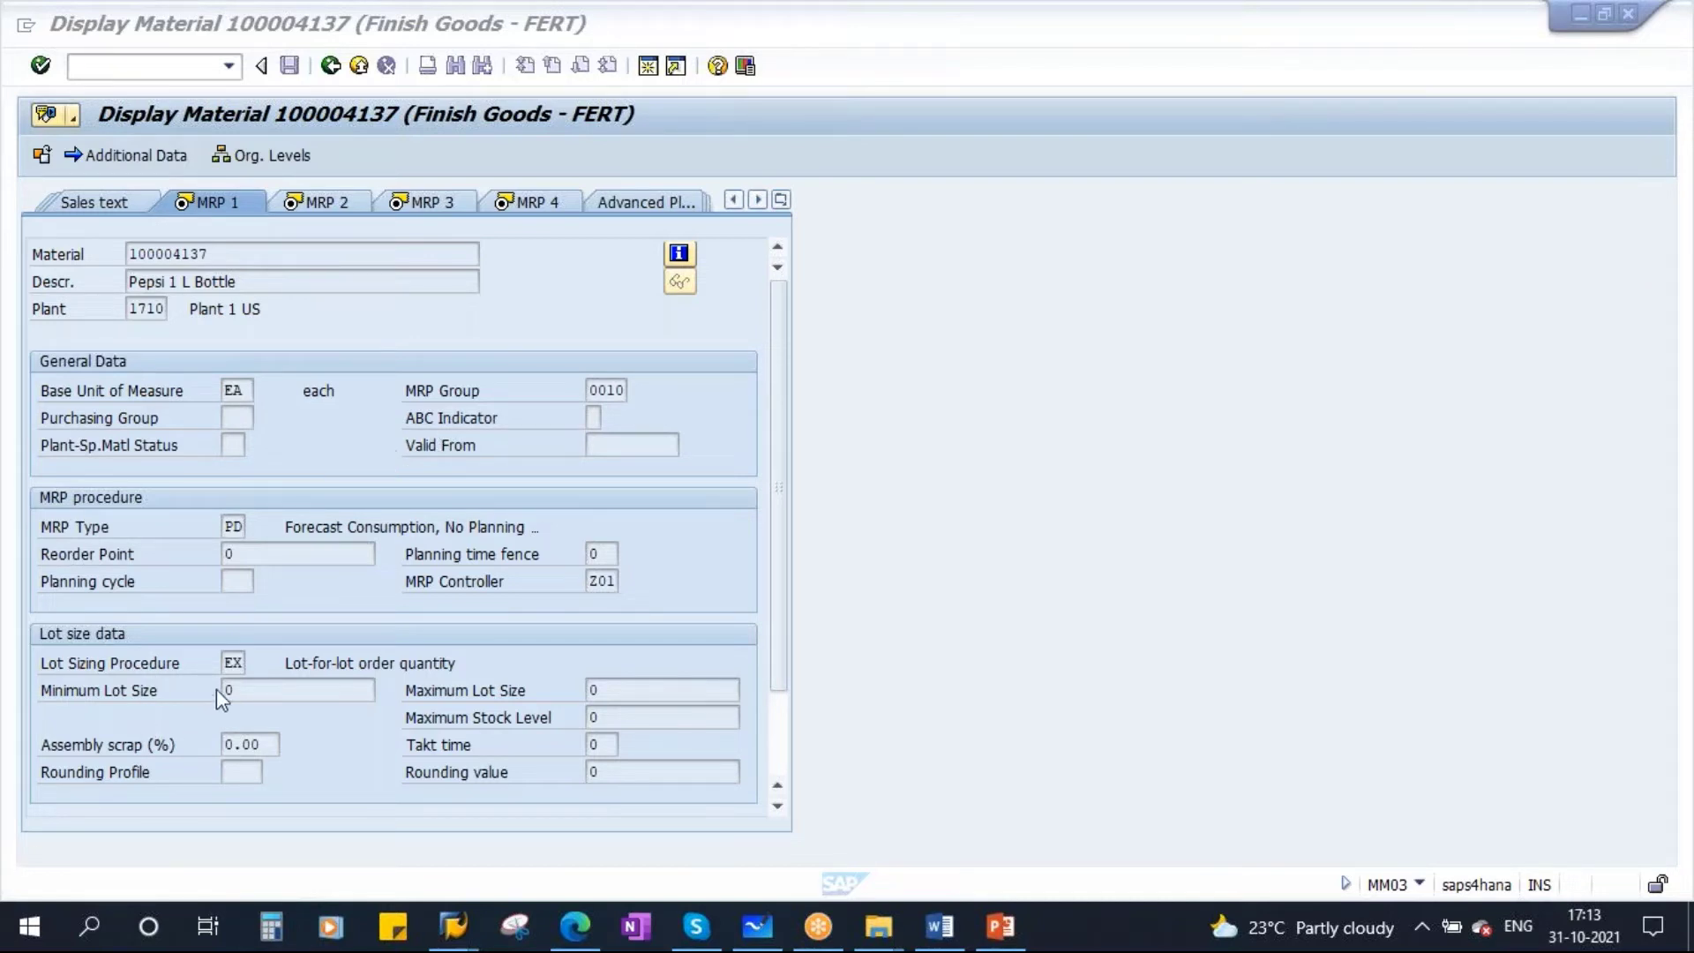
# Browse the seven lot sizing procedures, keep EX unchanged, and return to PowerPoint's slide 5.
pyautogui.click(231, 663)
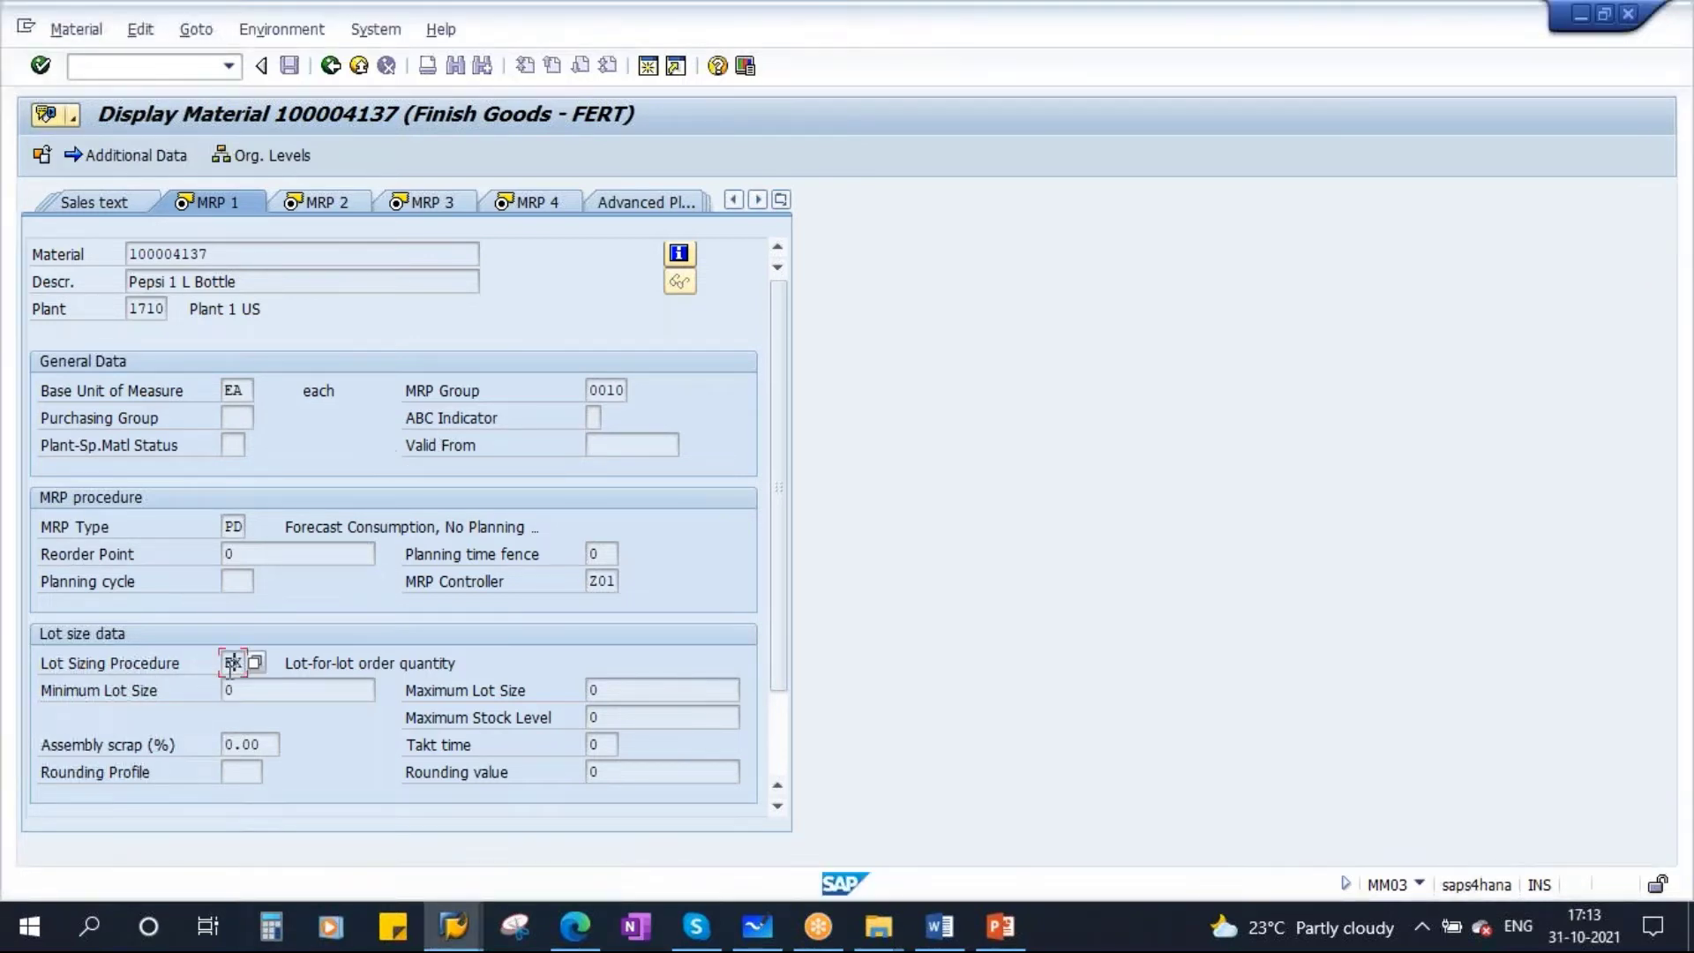
pyautogui.doubleClick(231, 663)
pyautogui.click(257, 661)
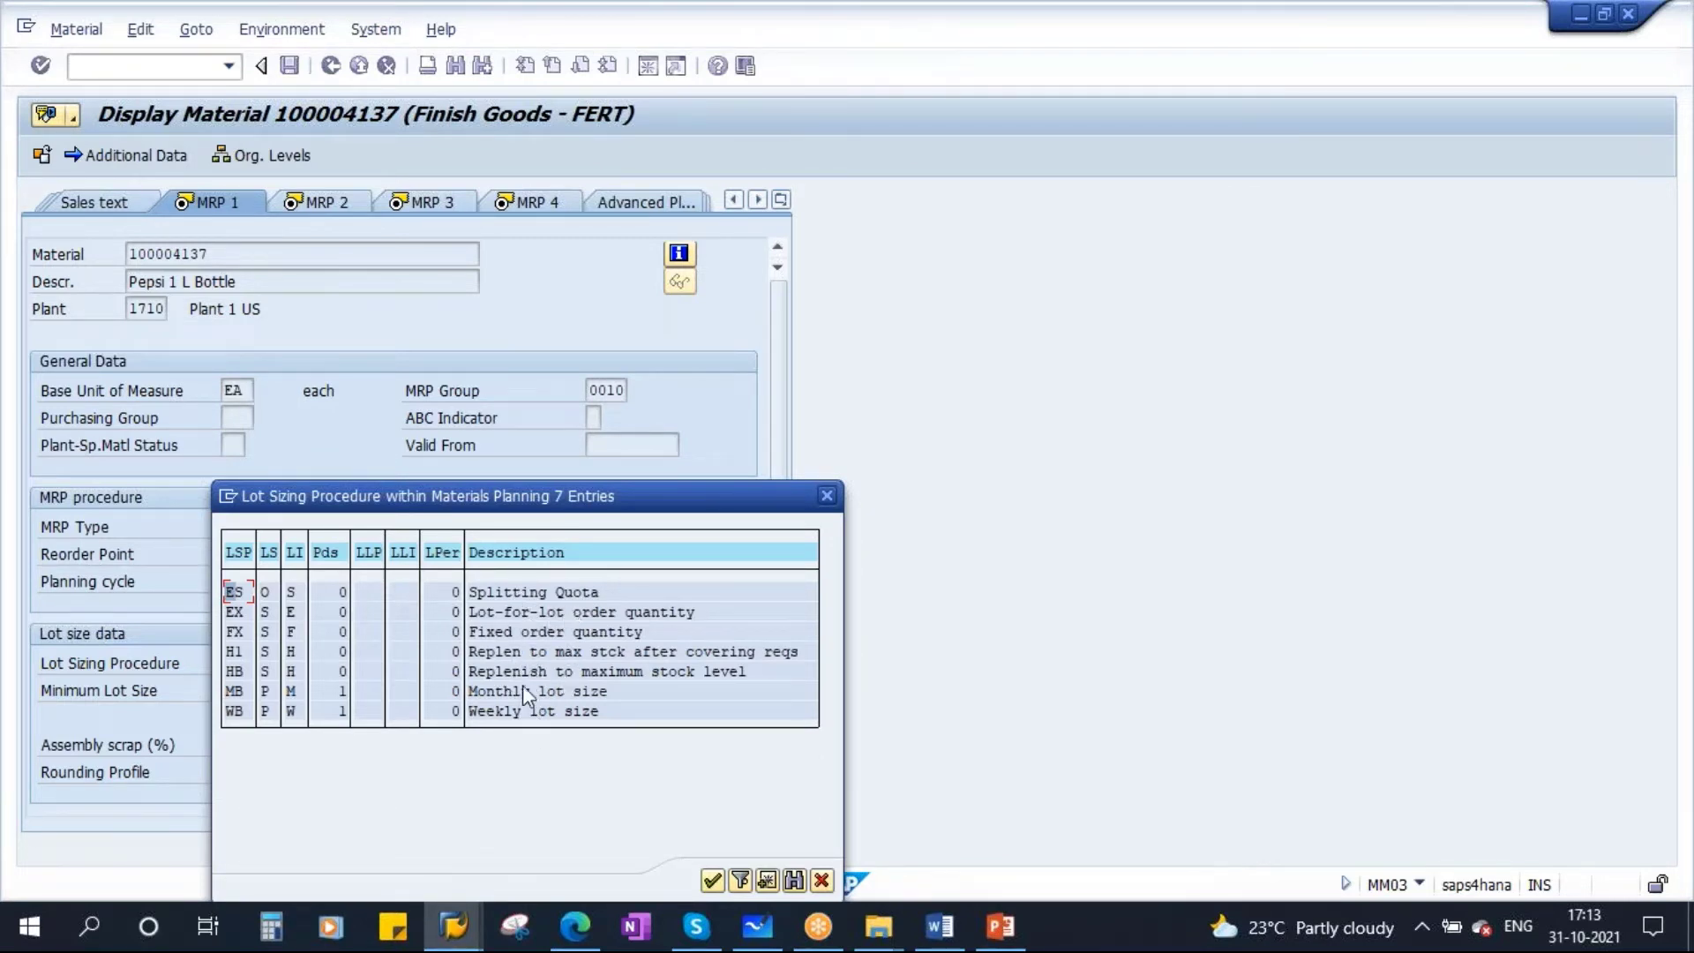
pyautogui.moveTo(559, 496); pyautogui.dragTo(569, 257)
pyautogui.click(831, 642)
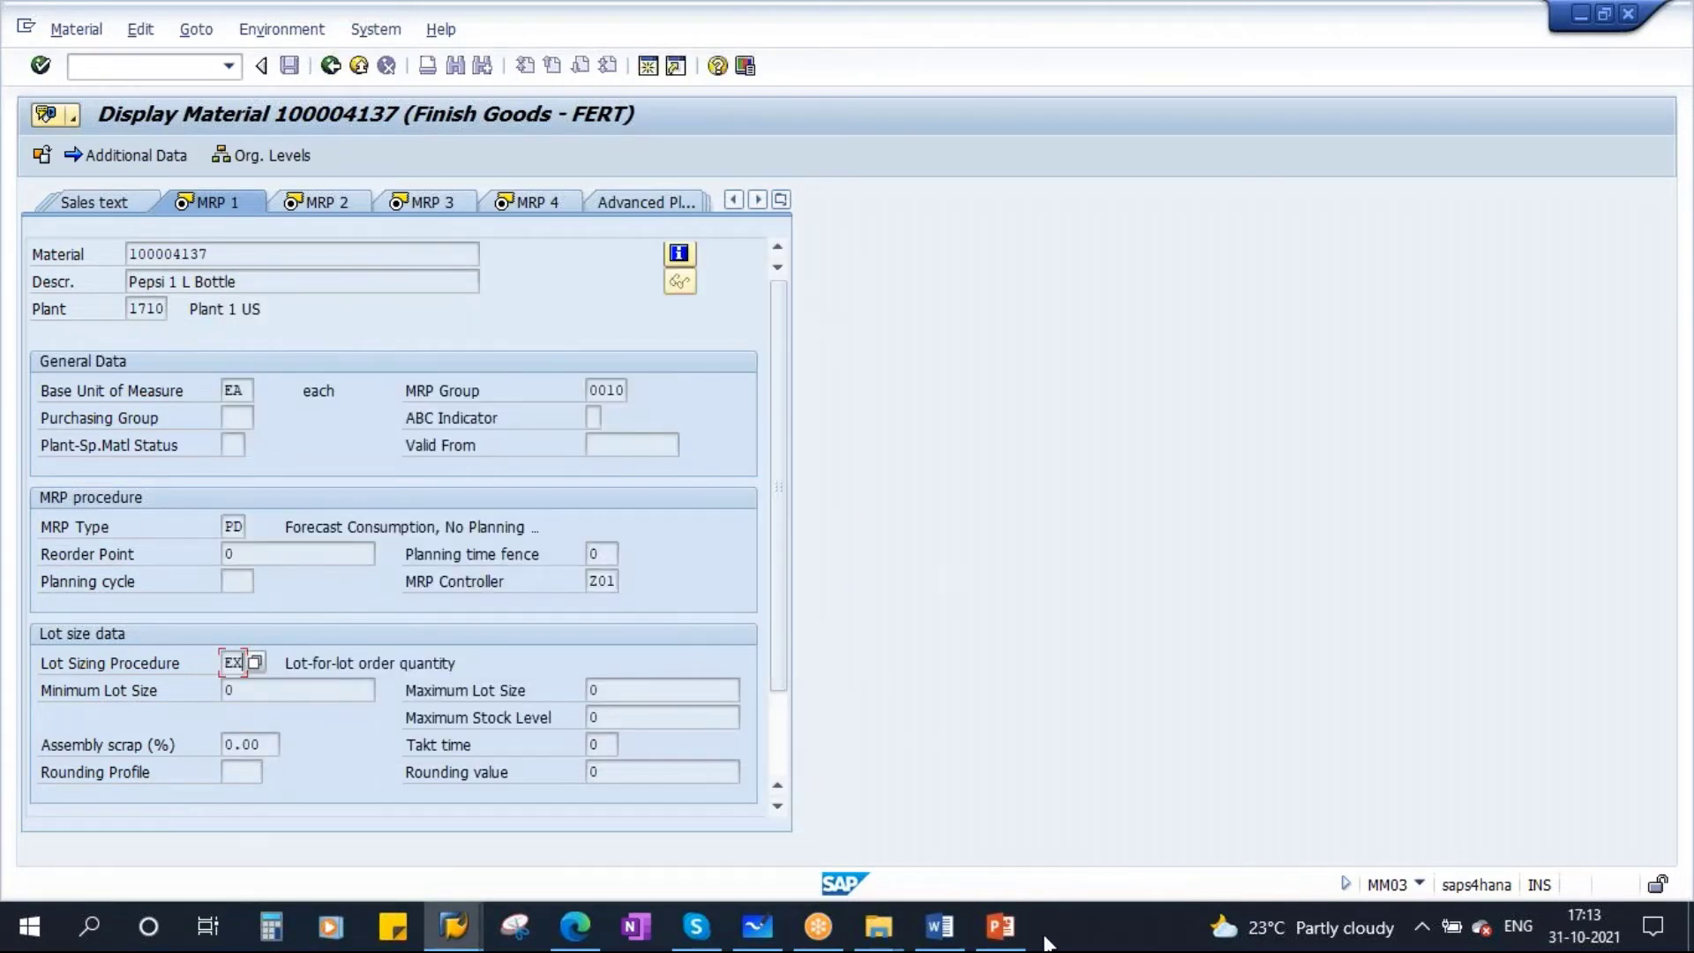
pyautogui.click(1000, 925)
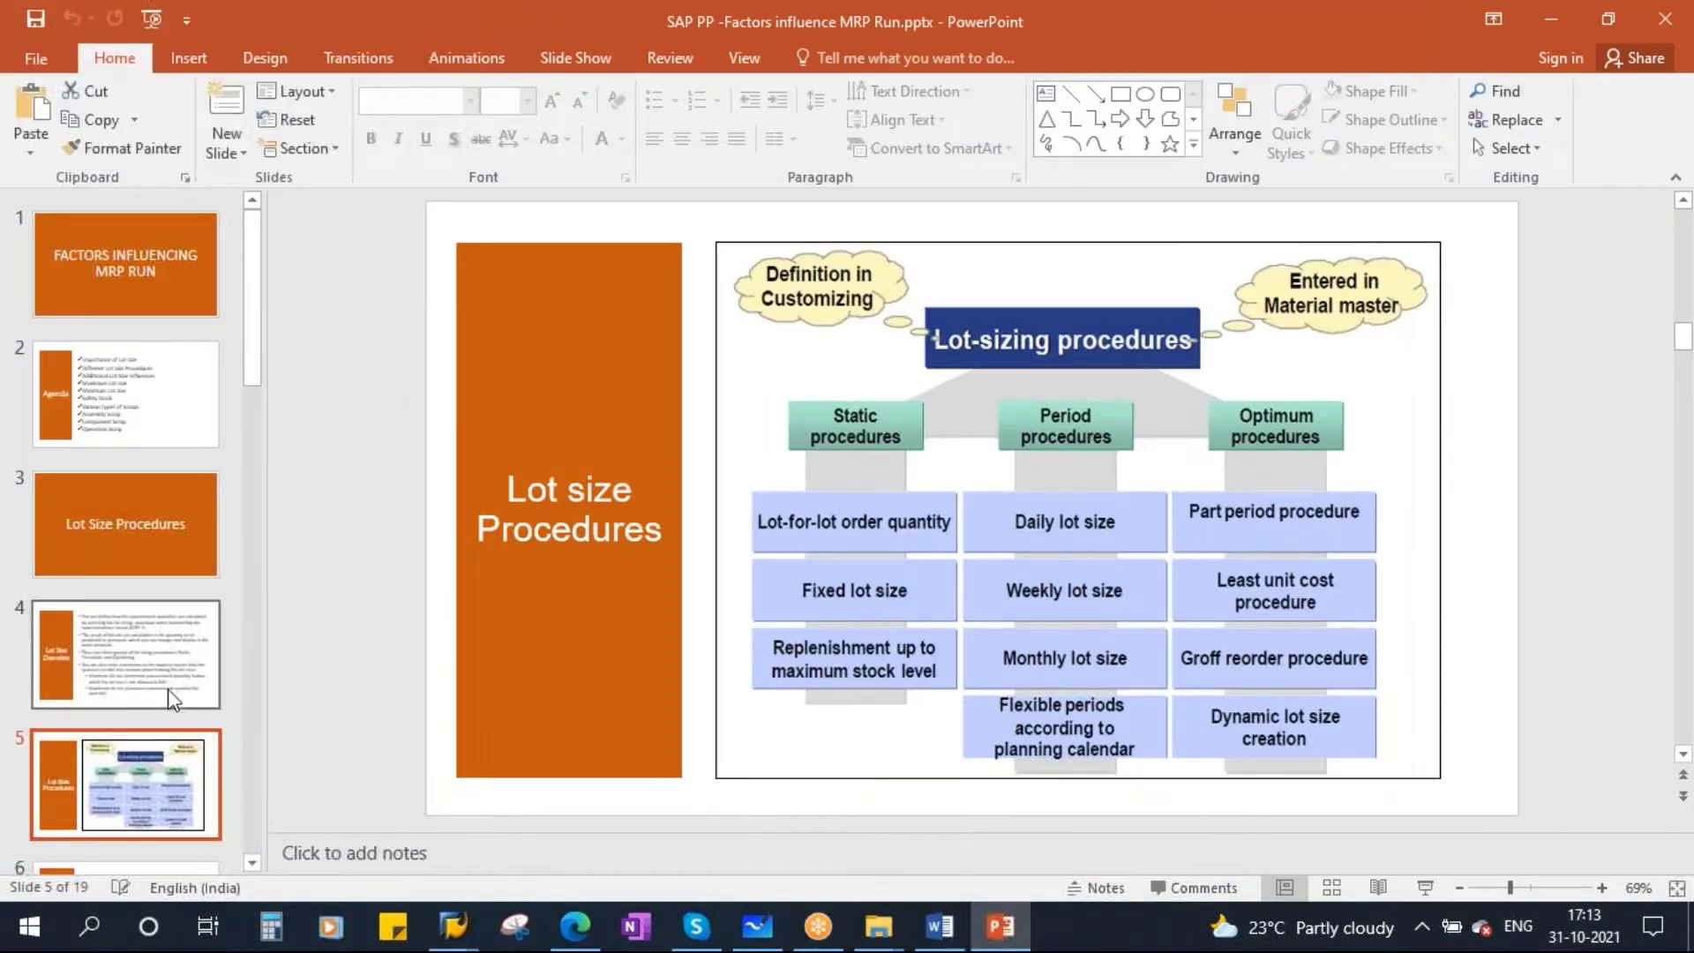
# Move through slides 6 and 7 to the Static Lot sizing Procedures diagram (EX, FX, HB).
pyautogui.scroll(-3, 158, 642)
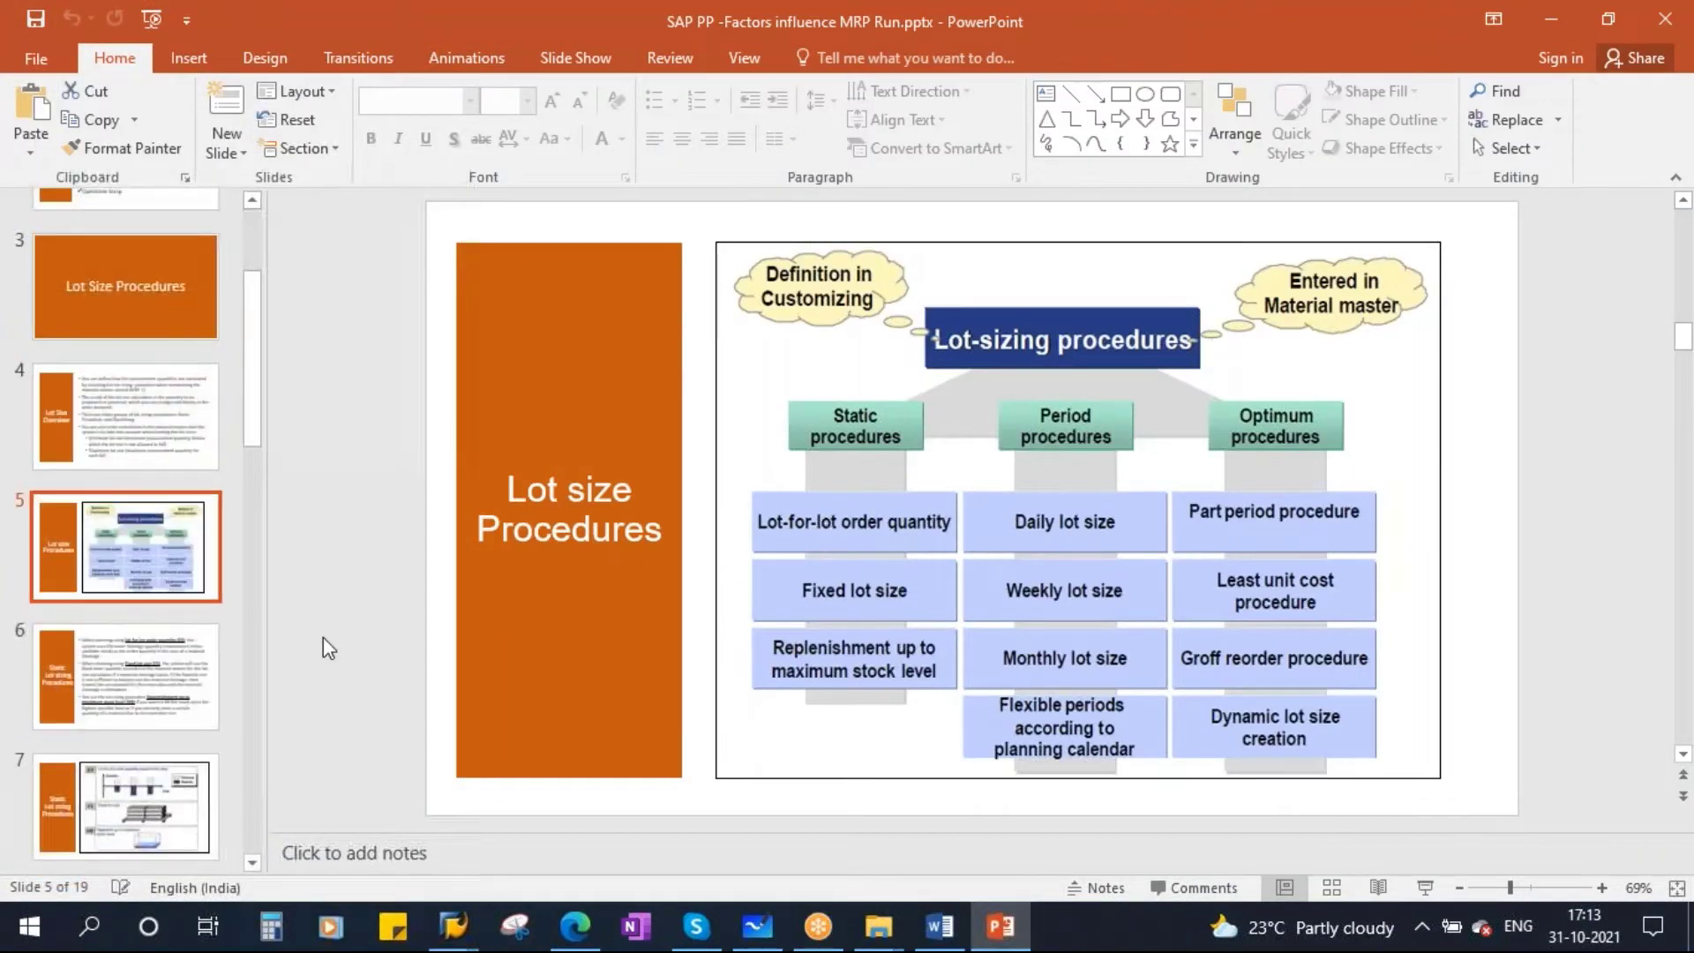
pyautogui.click(132, 662)
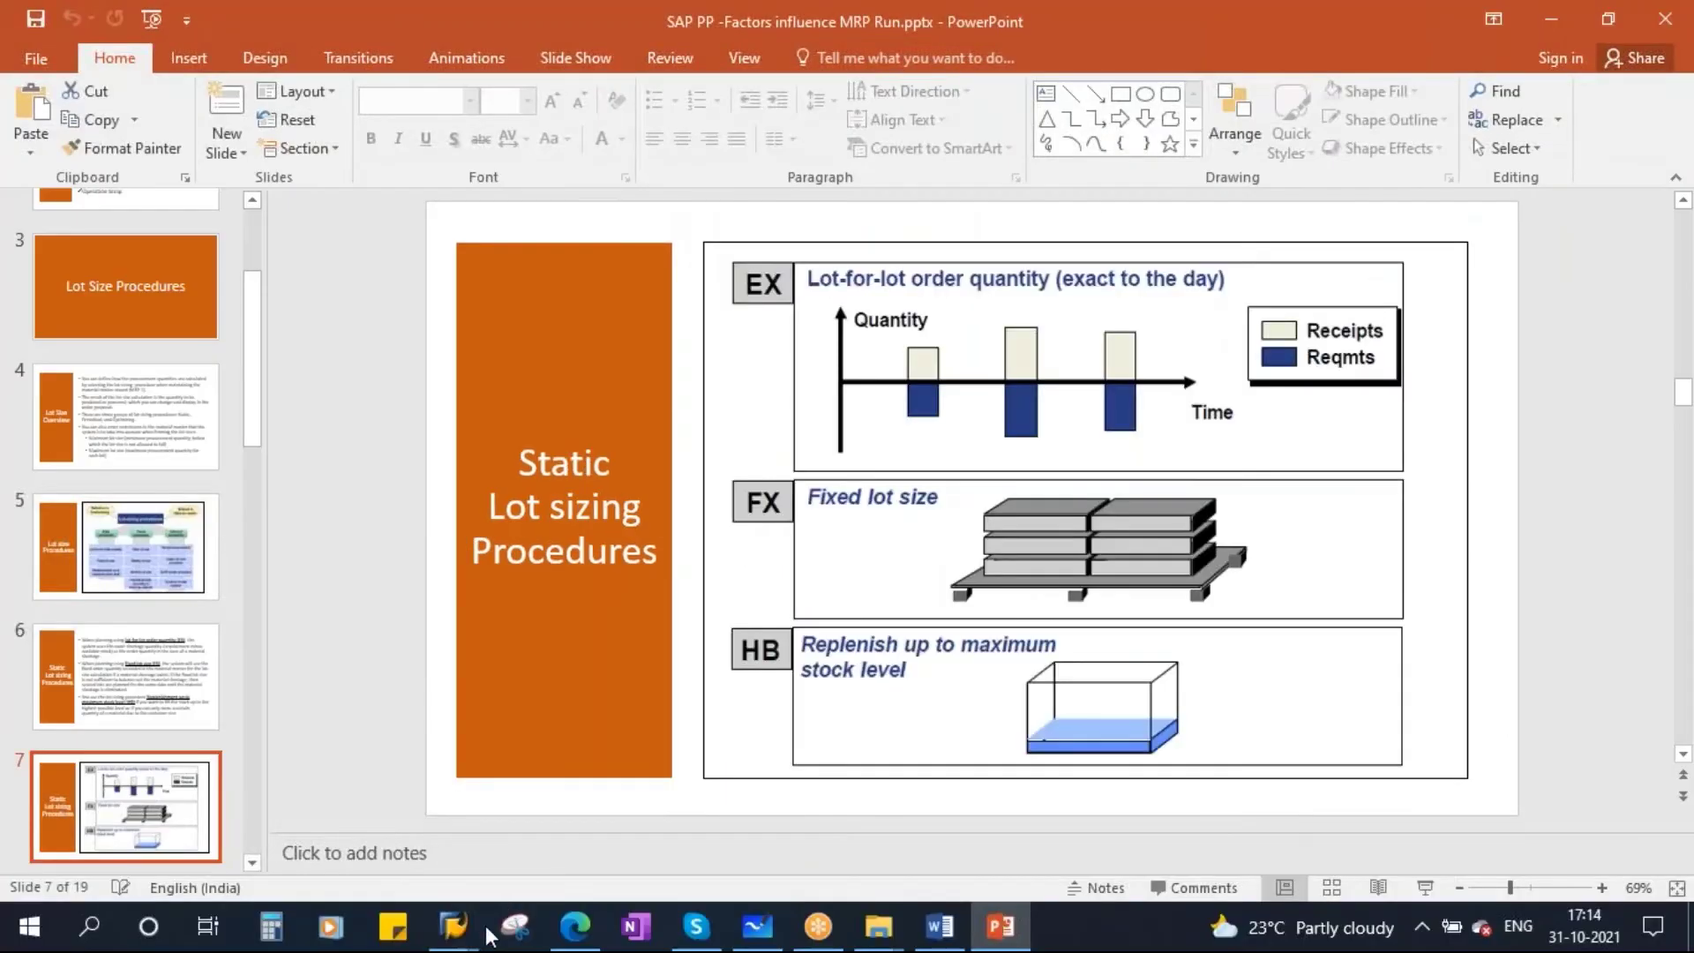
# Bring the Display Material 100004137 window forward and highlight lot sizing EX.
pyautogui.moveTo(452, 926)
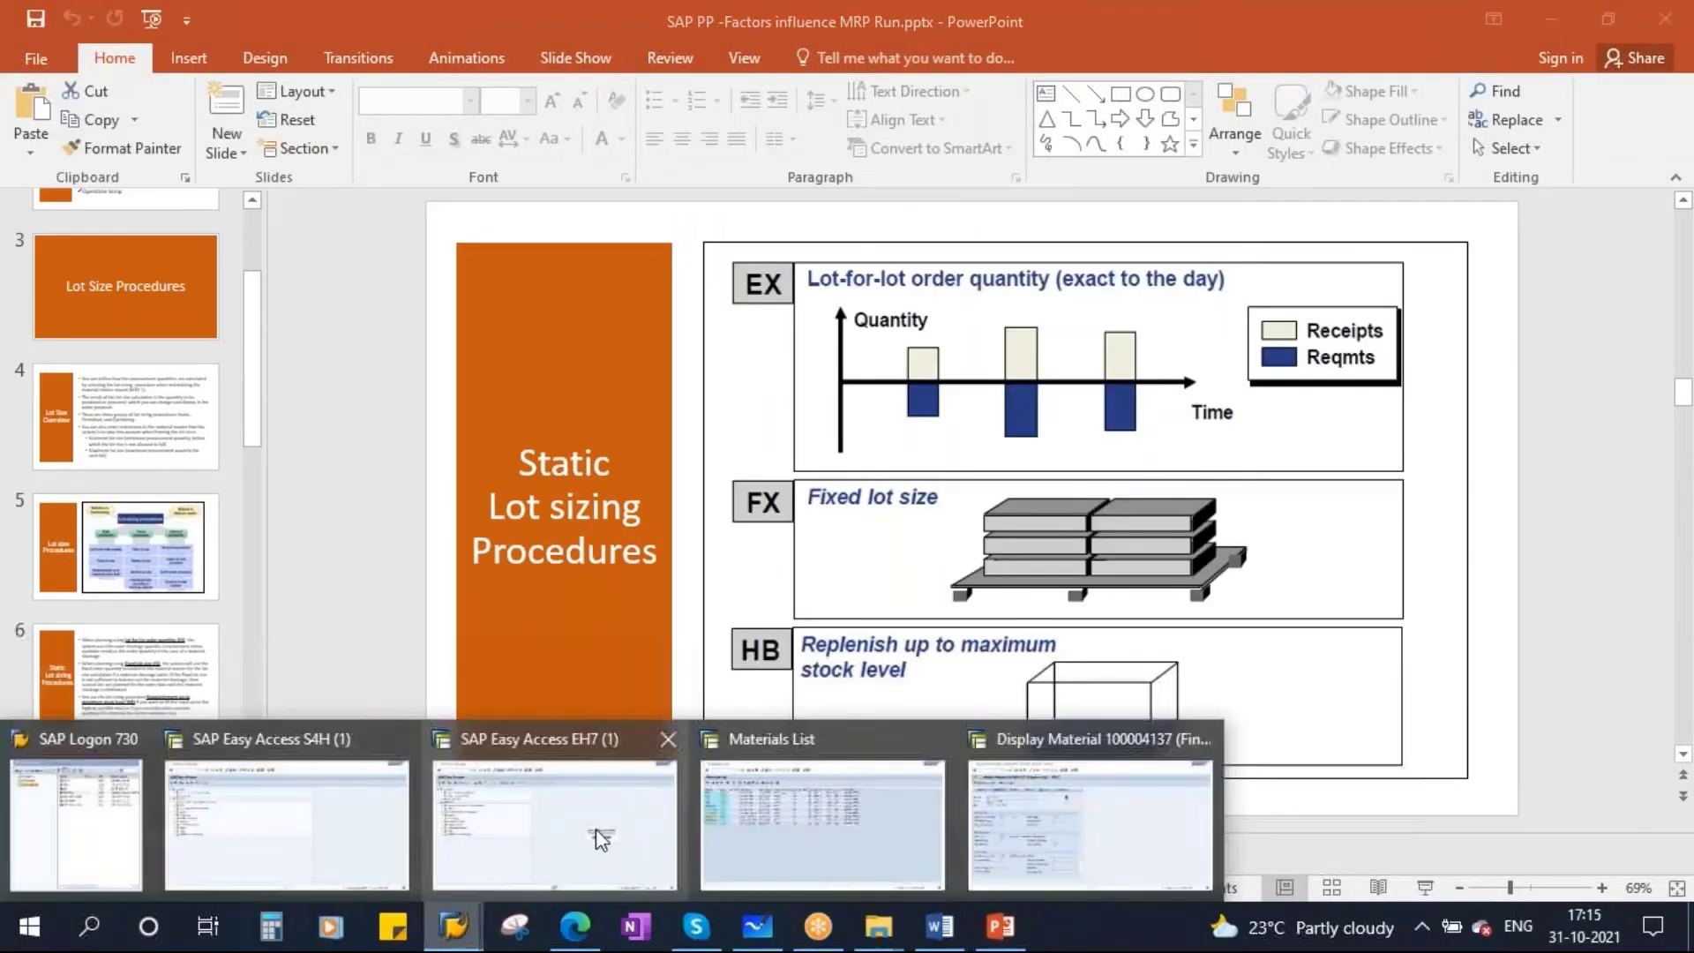
pyautogui.click(1025, 785)
pyautogui.moveTo(231, 668); pyautogui.dragTo(335, 668)
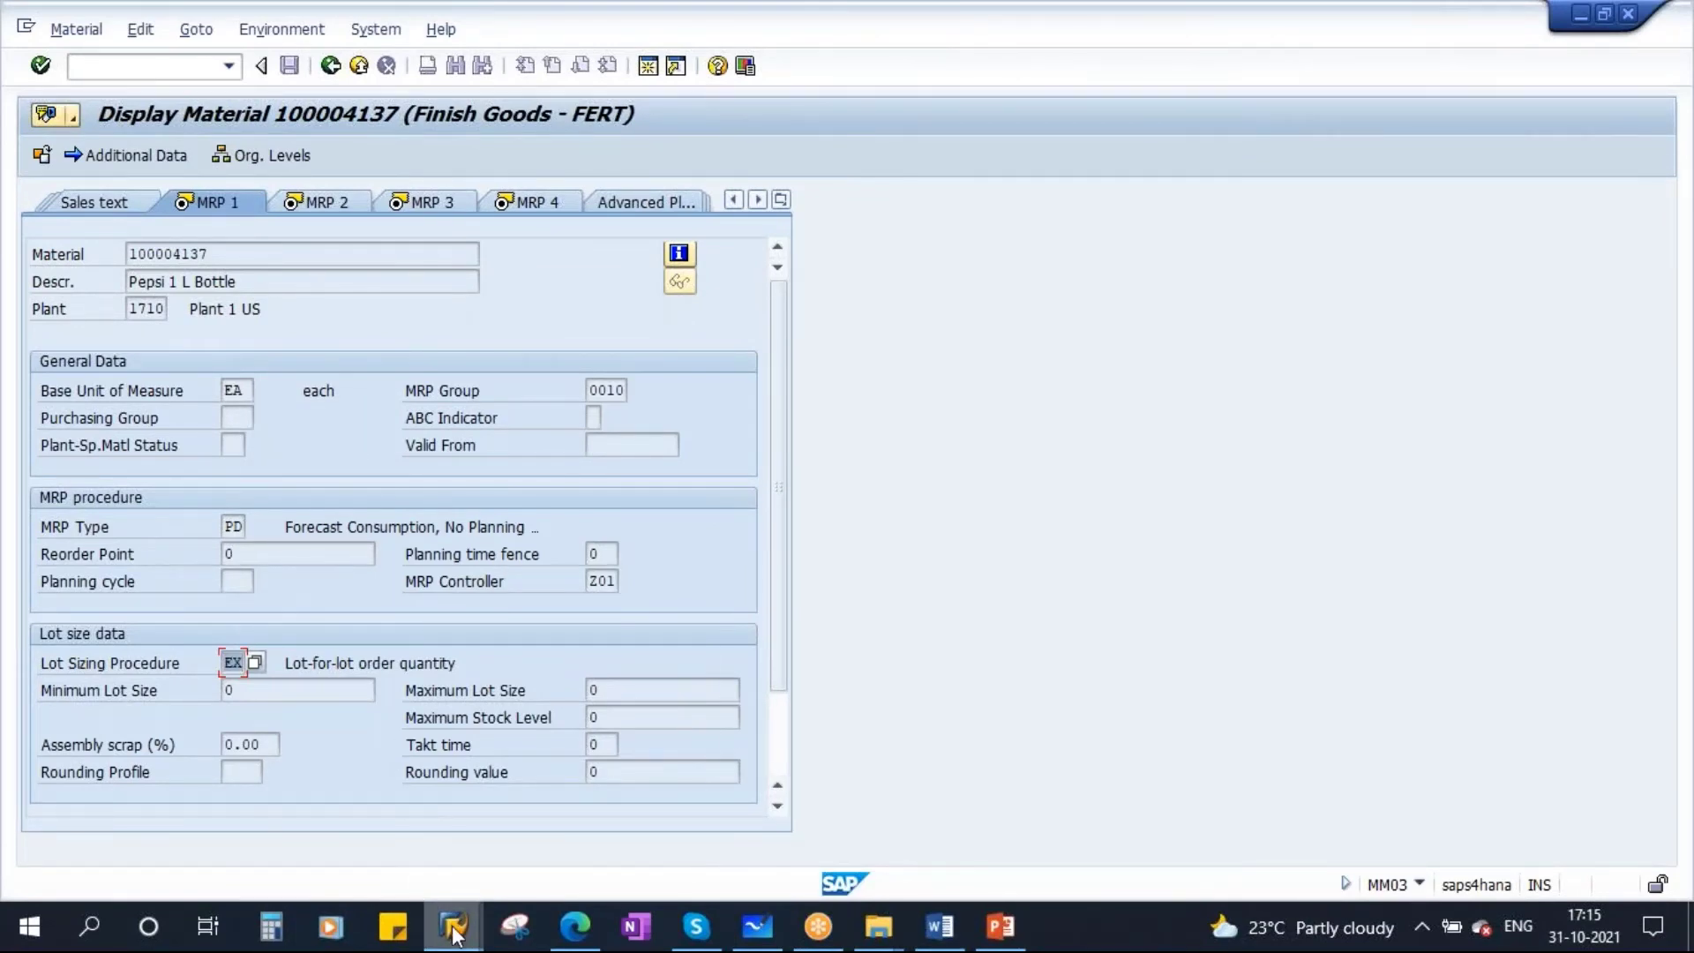
# Check the other Easy Access session, decline its connection error, and return to the material display.
pyautogui.moveTo(453, 927)
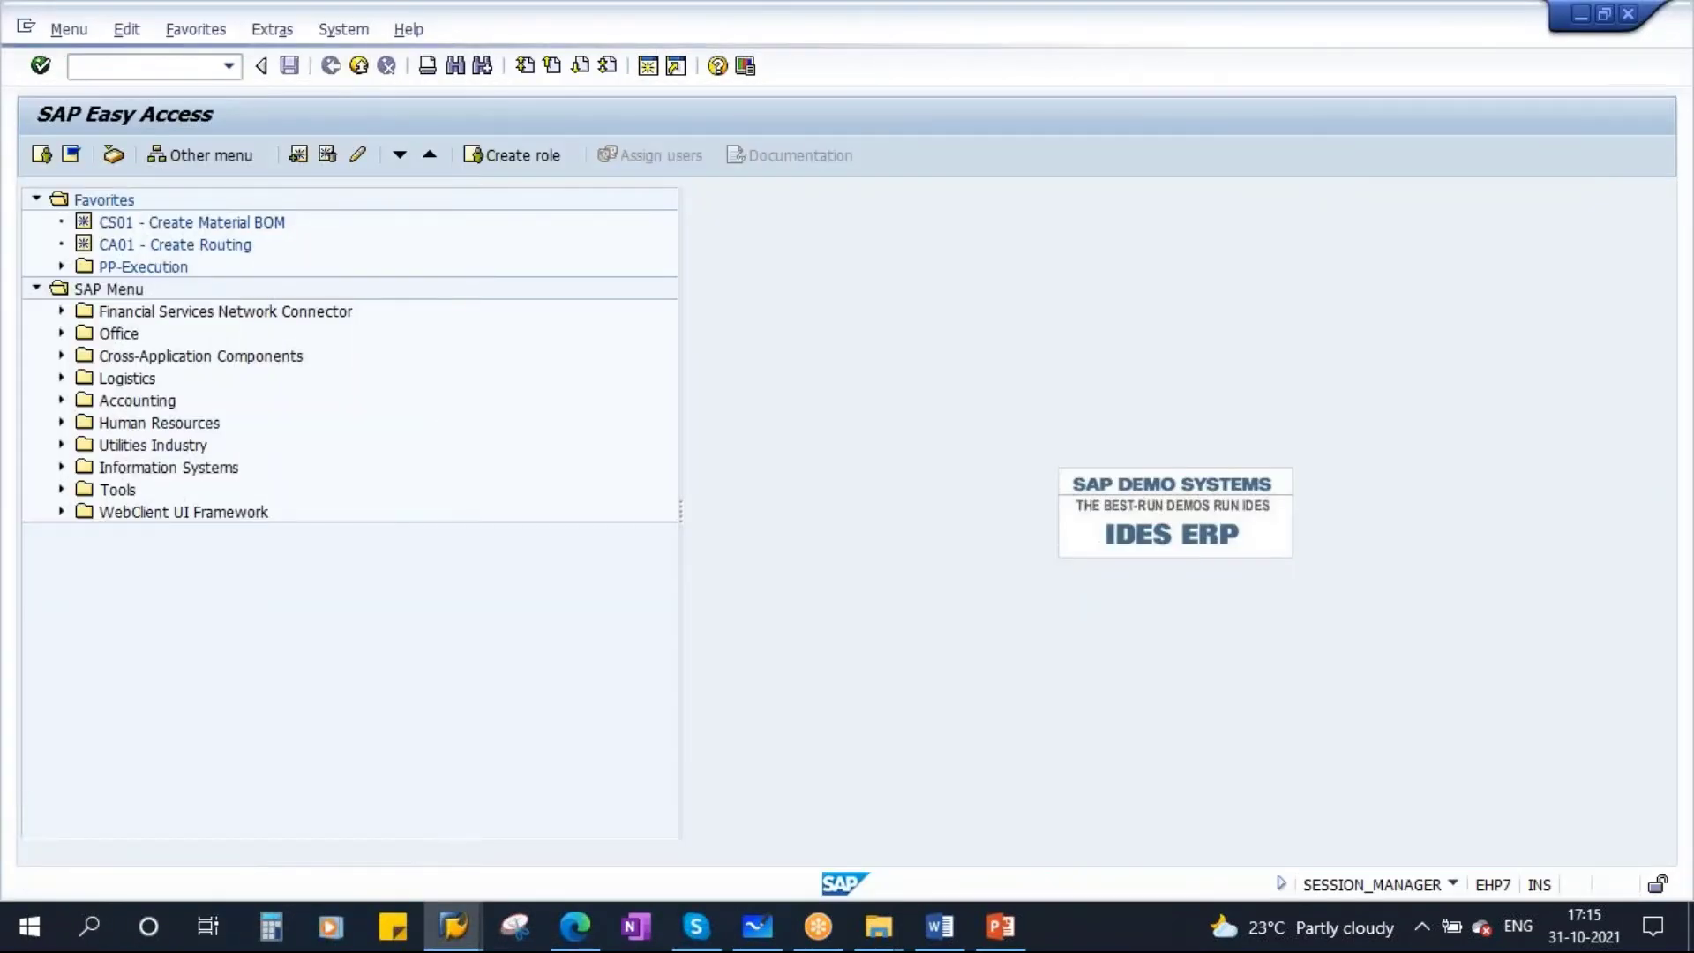
pyautogui.moveTo(453, 926)
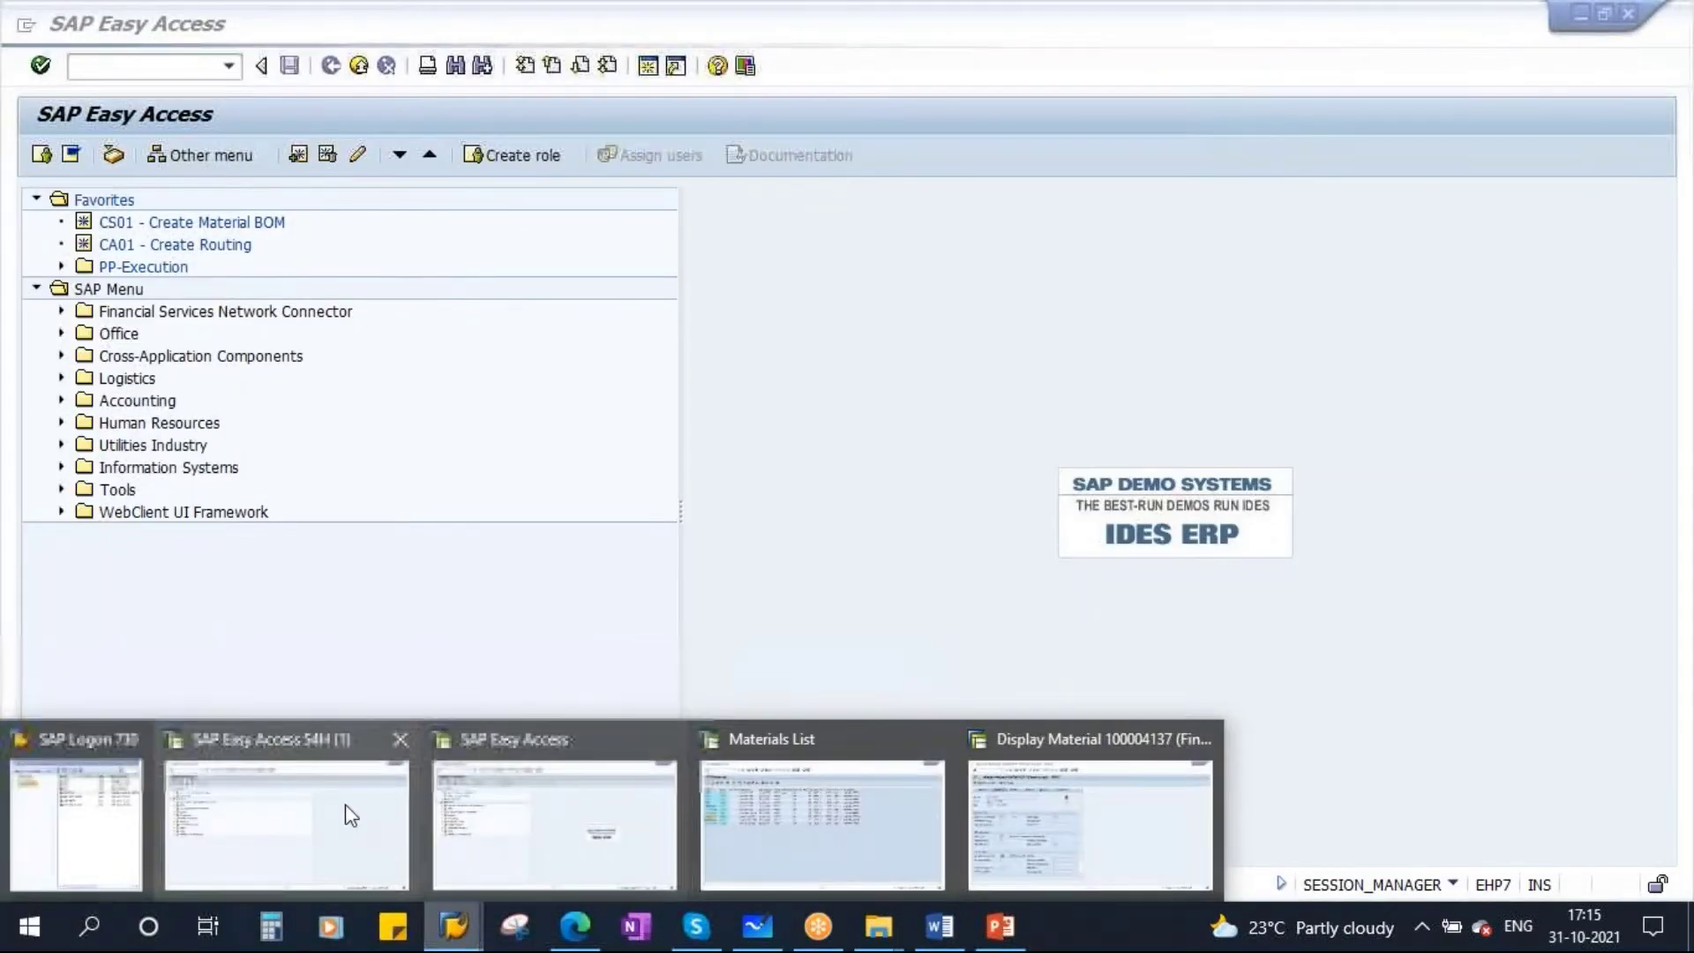
pyautogui.click(347, 813)
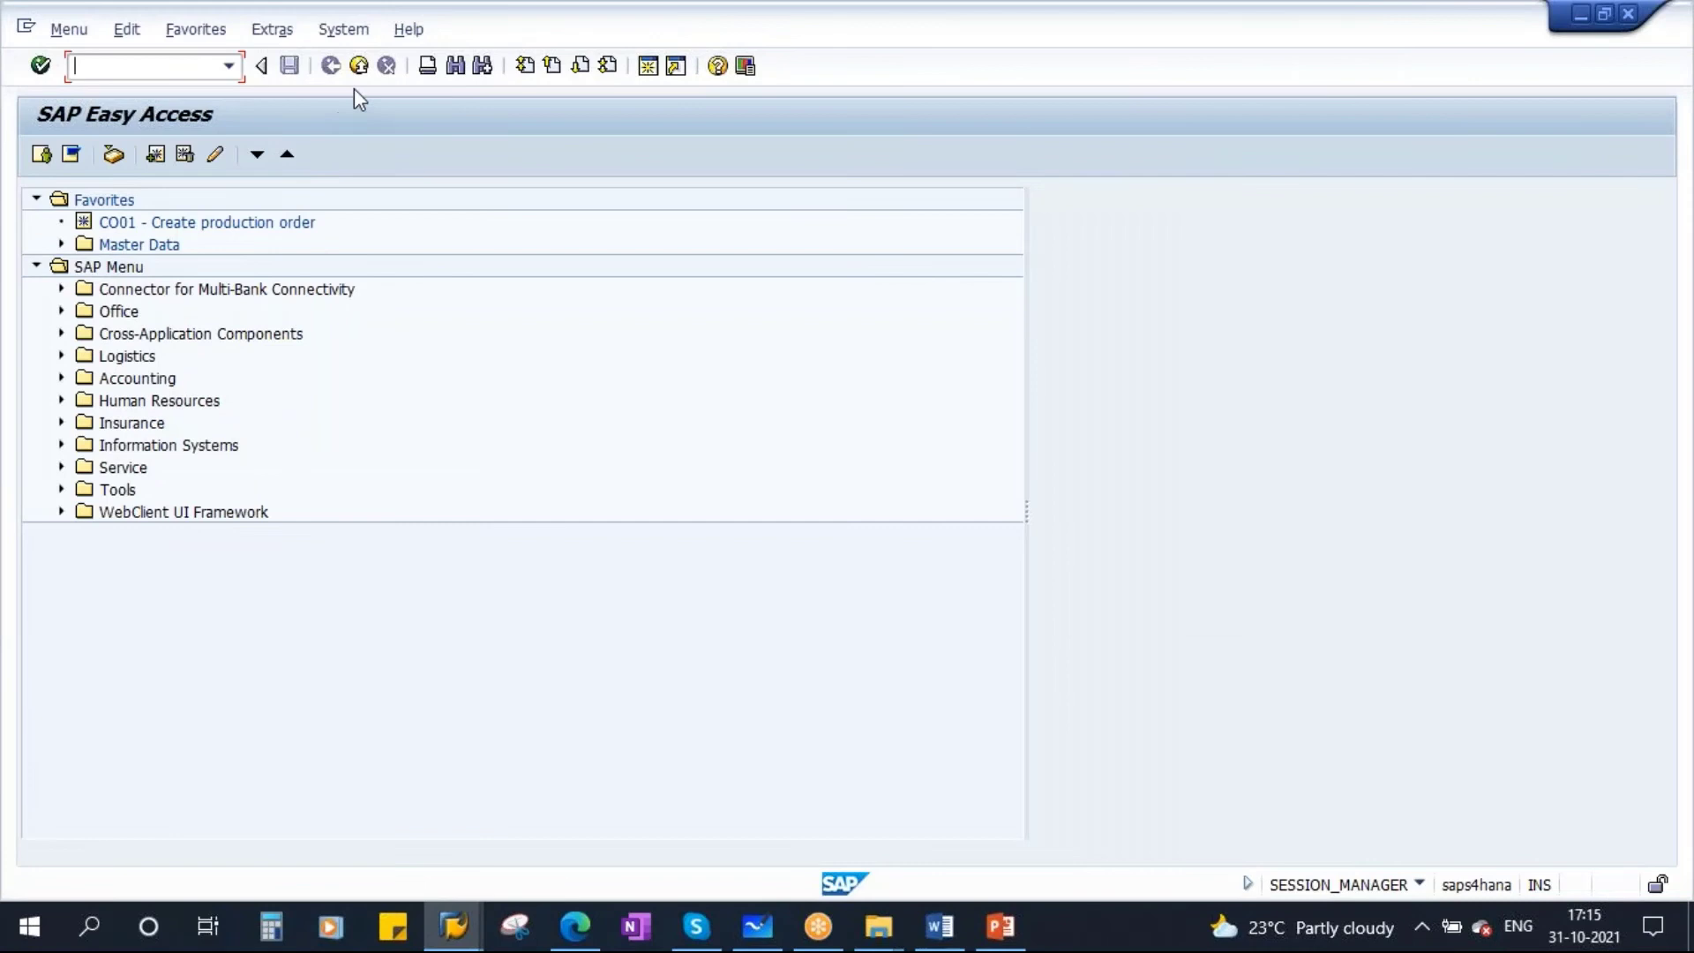
pyautogui.click(1010, 582)
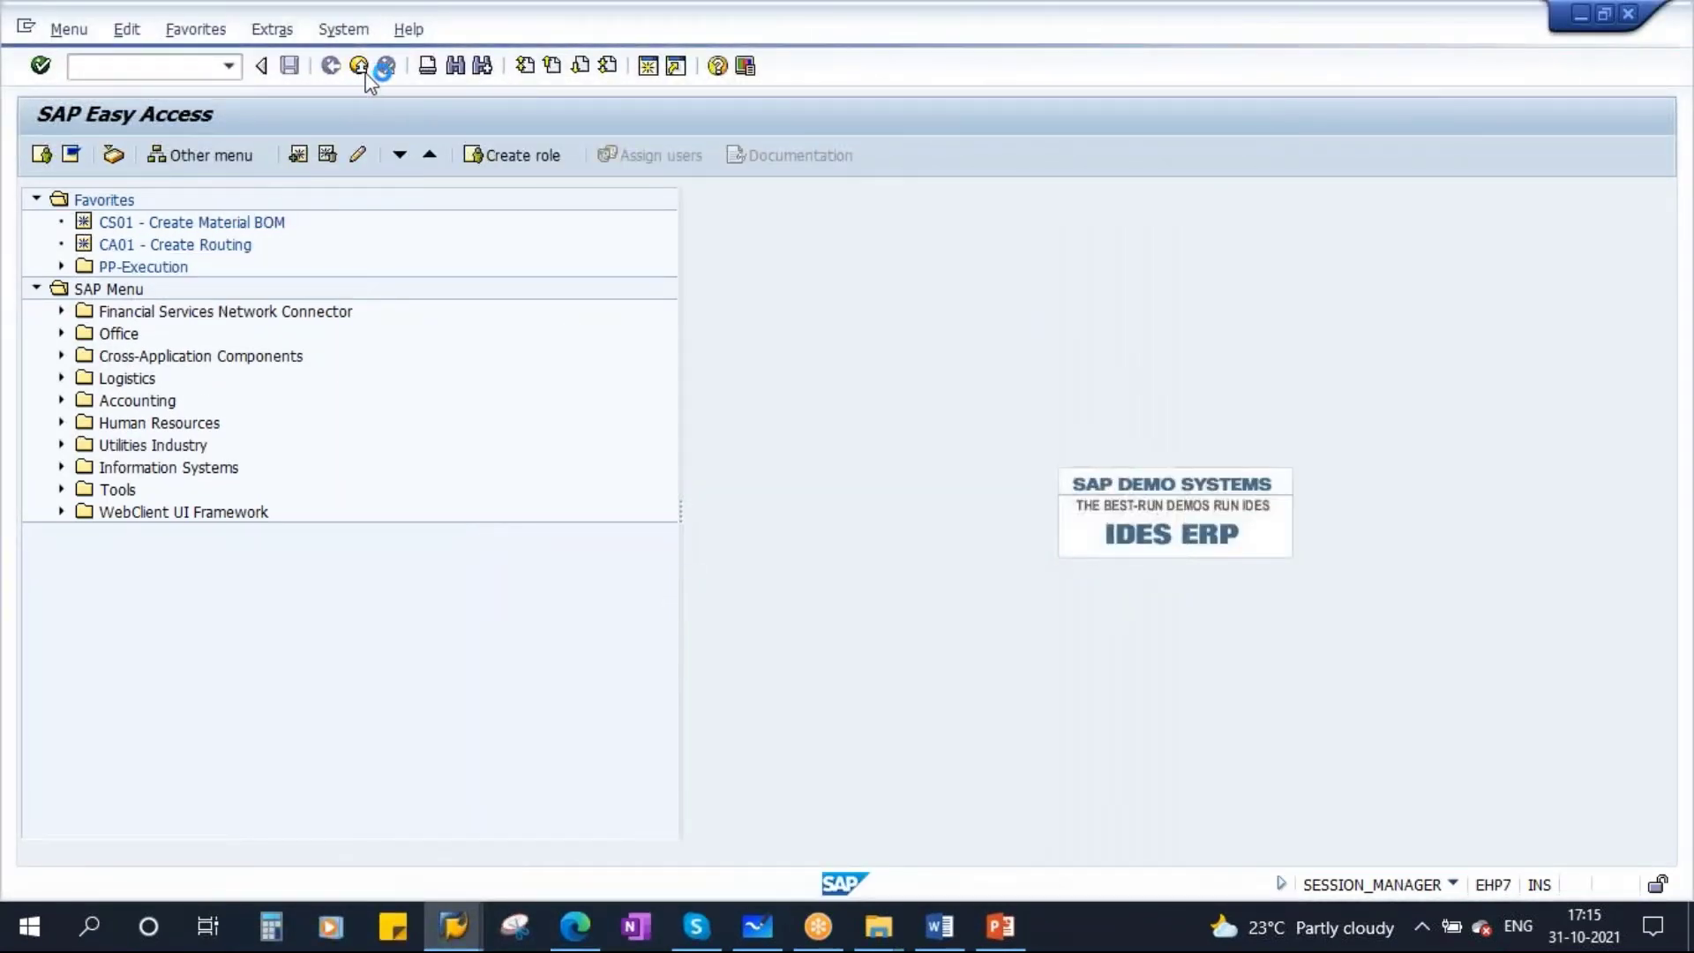
pyautogui.click(454, 925)
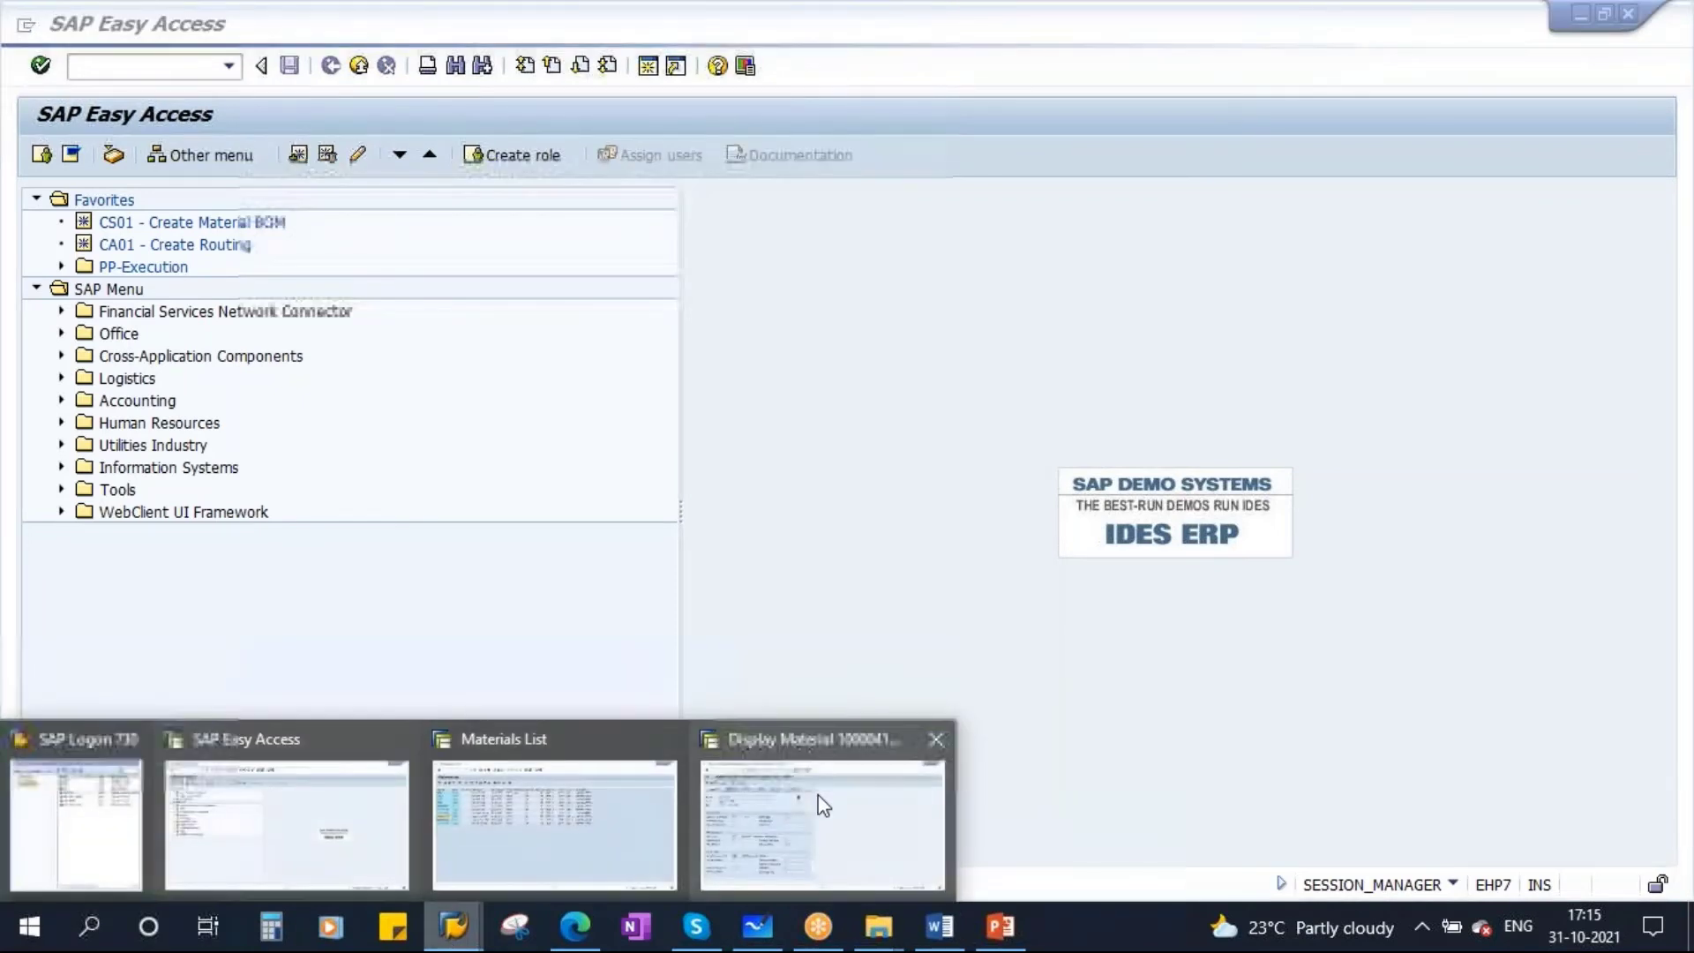
pyautogui.click(823, 805)
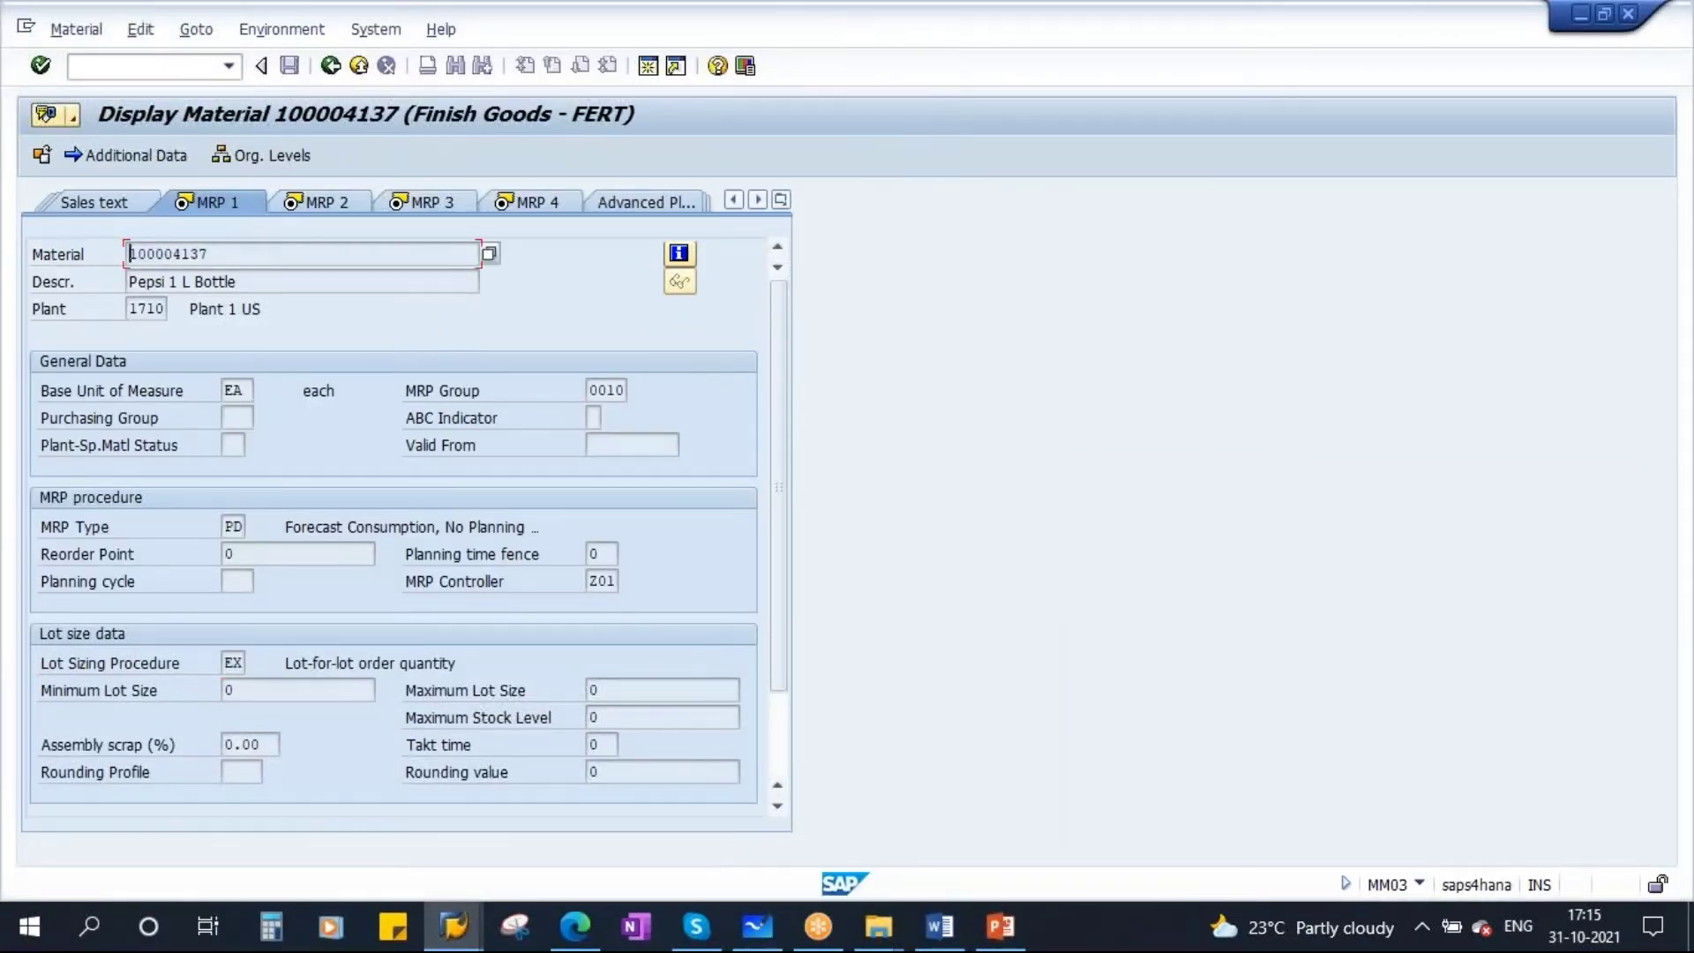
pyautogui.click(203, 65)
# Check MD04 for 100004137 in plant 1710 (available quantity 0), then open its MRP 3 view.
pyautogui.press('Return')
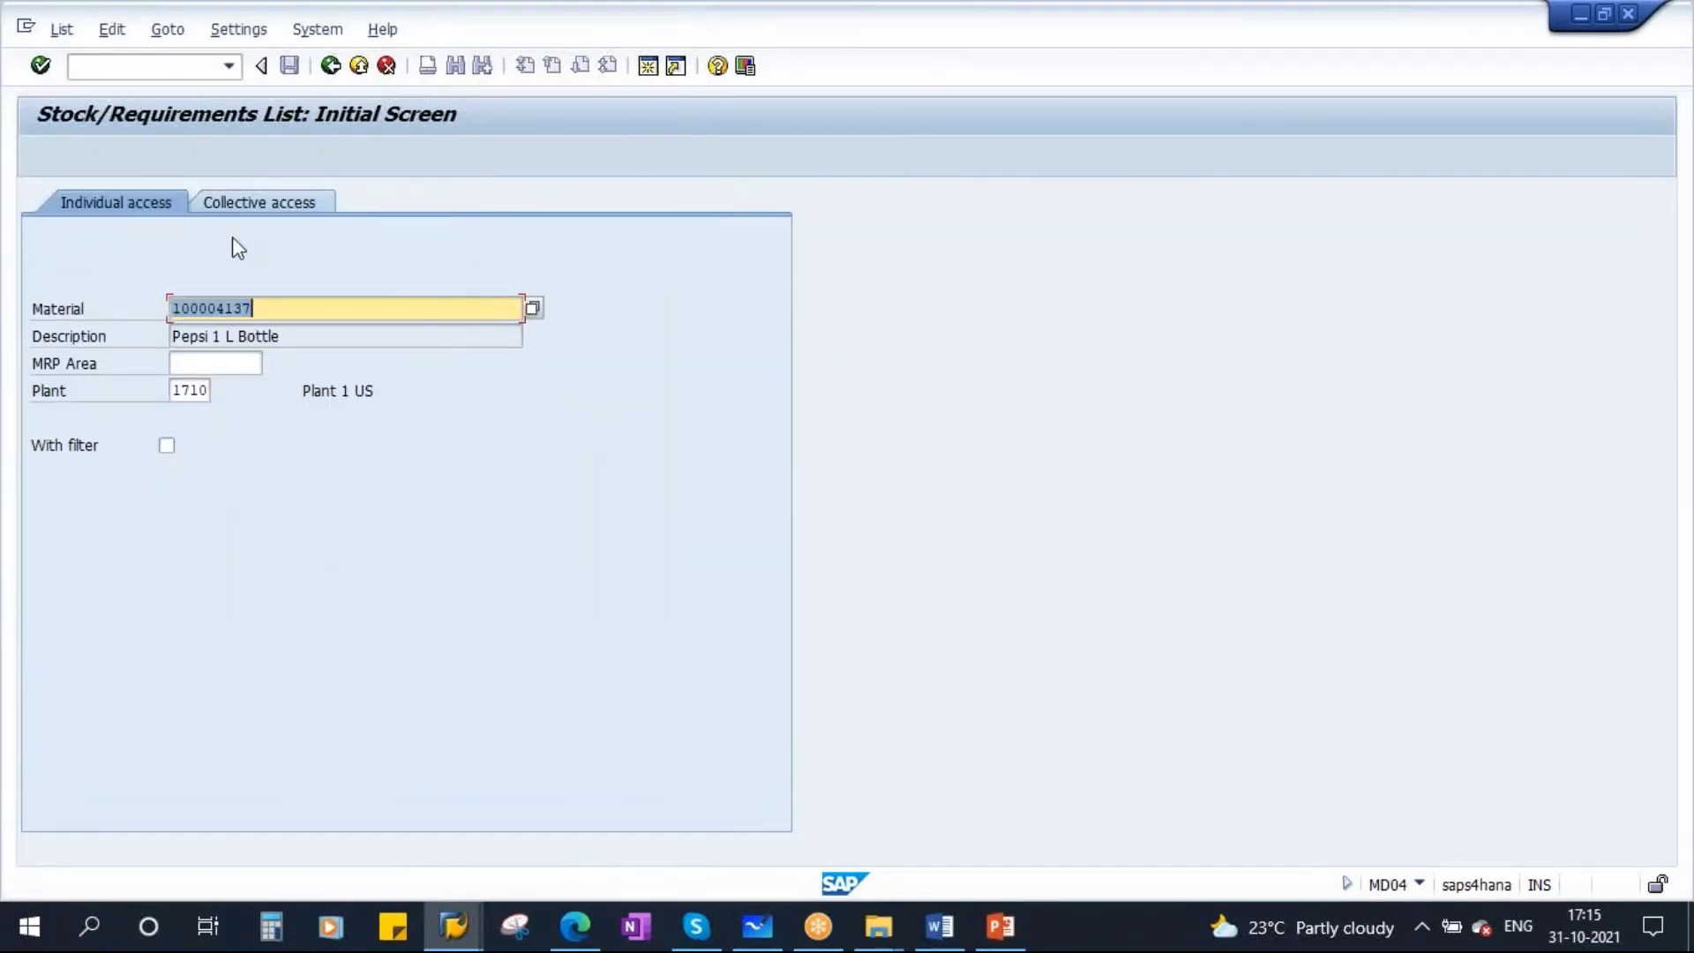
pyautogui.press('Return')
pyautogui.press('Tab')
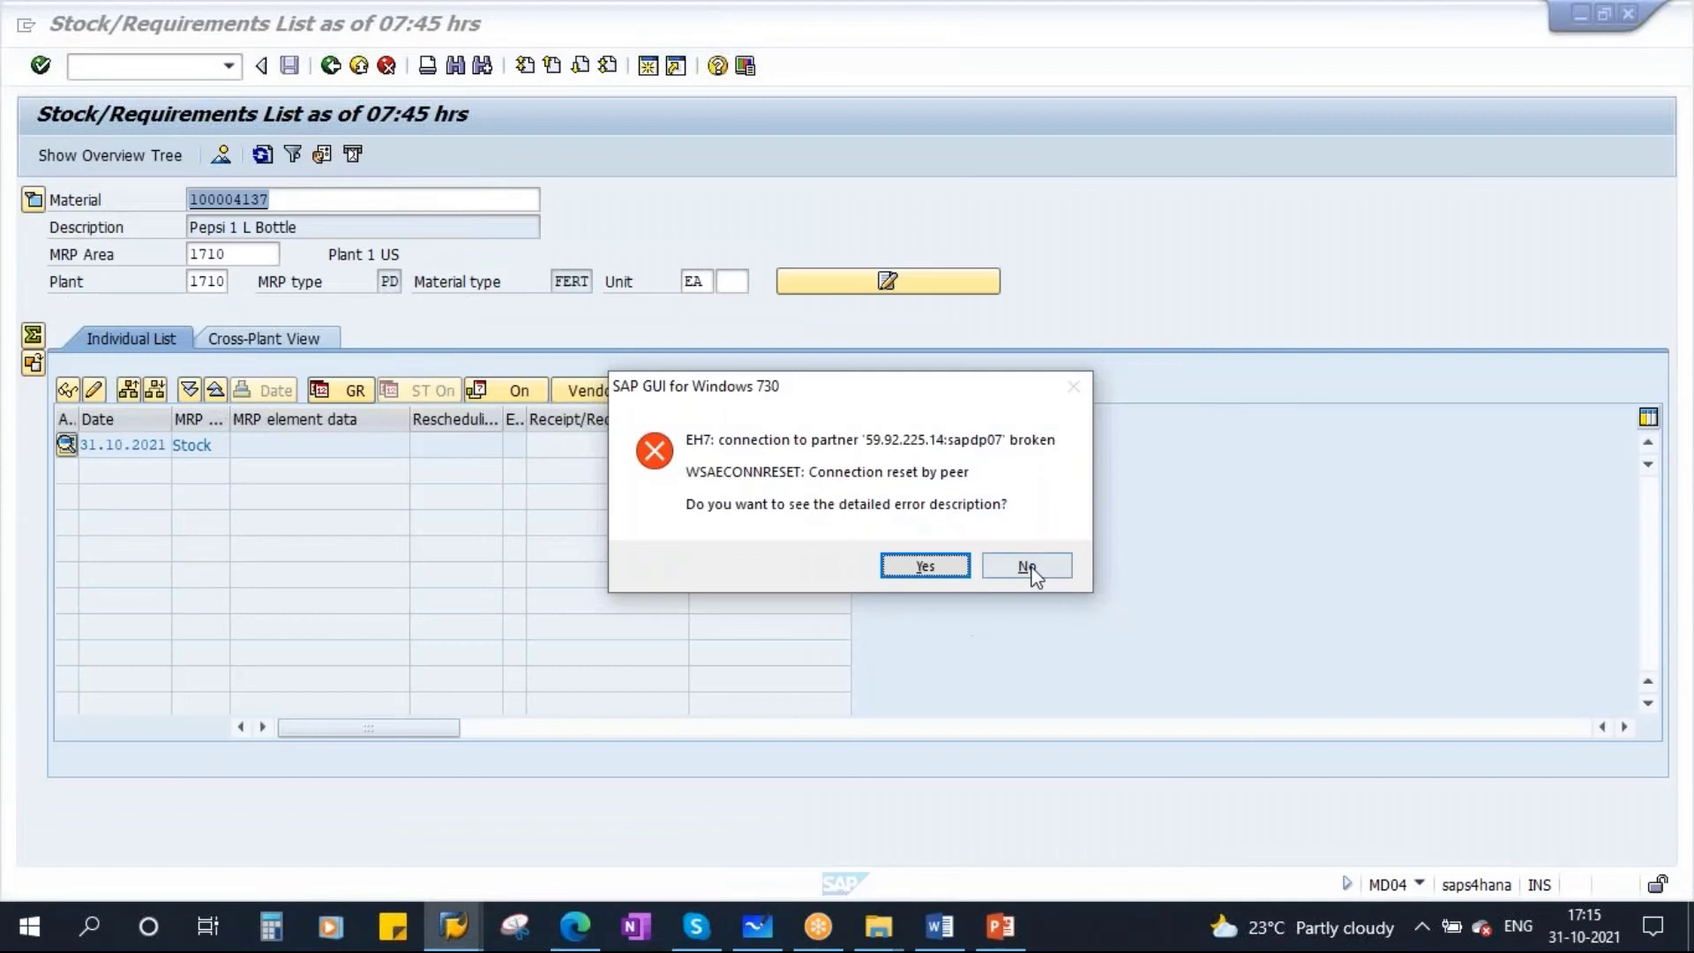
pyautogui.press('Return')
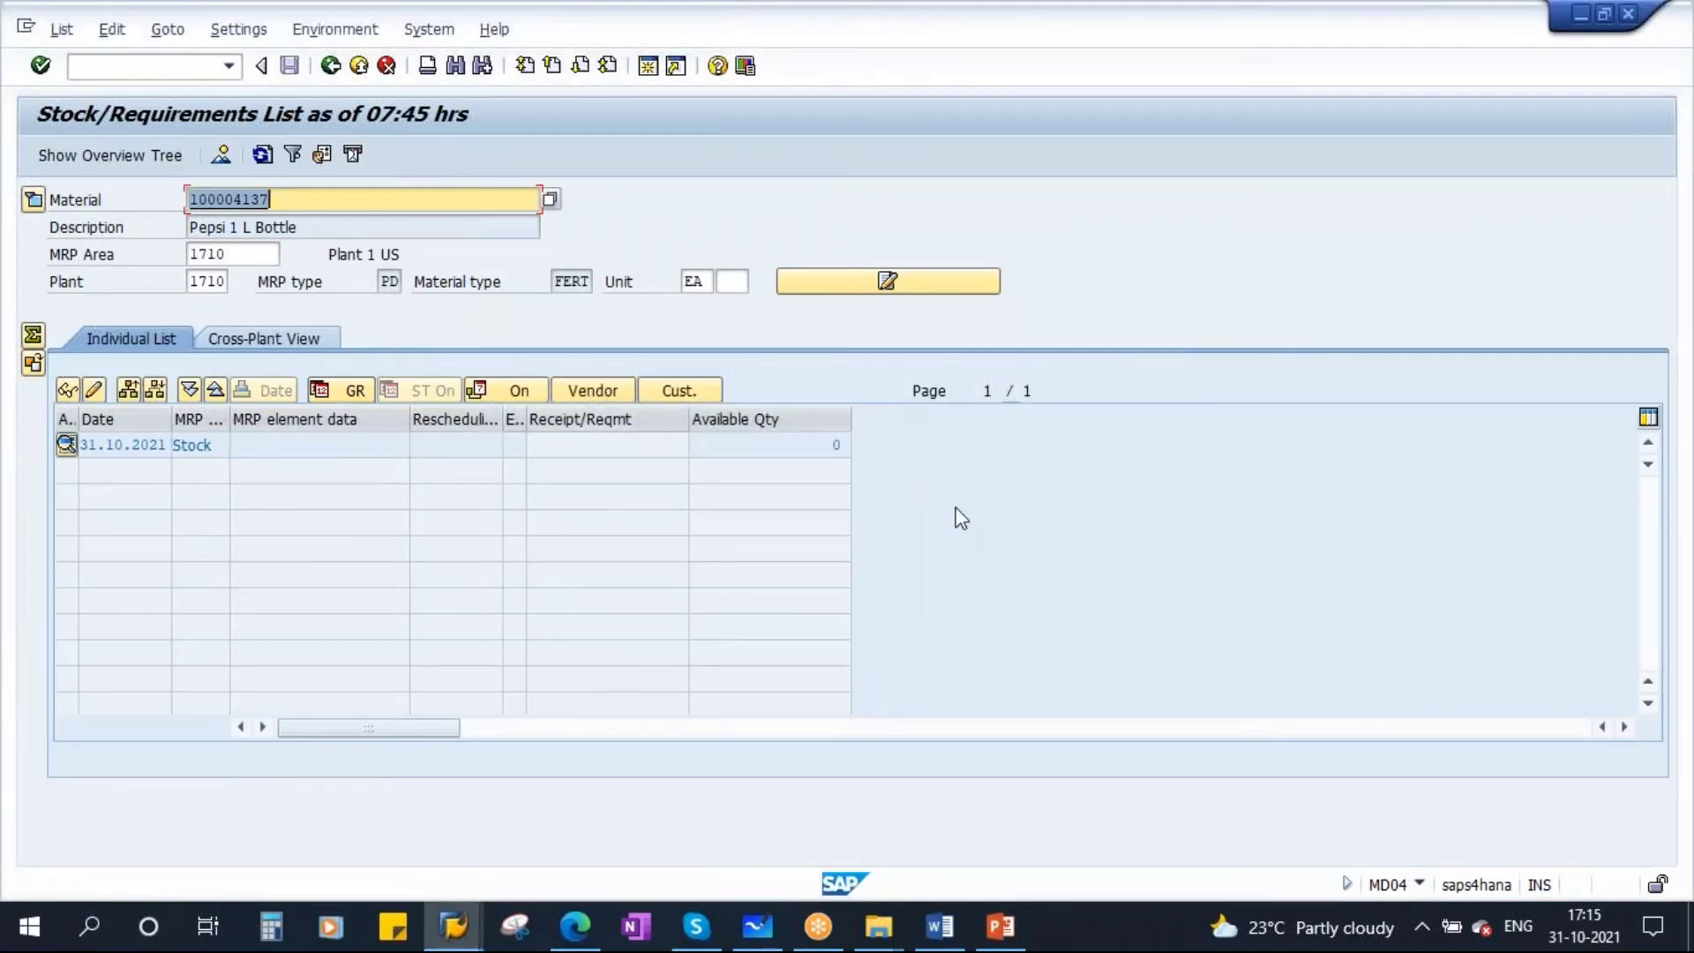
pyautogui.click(812, 447)
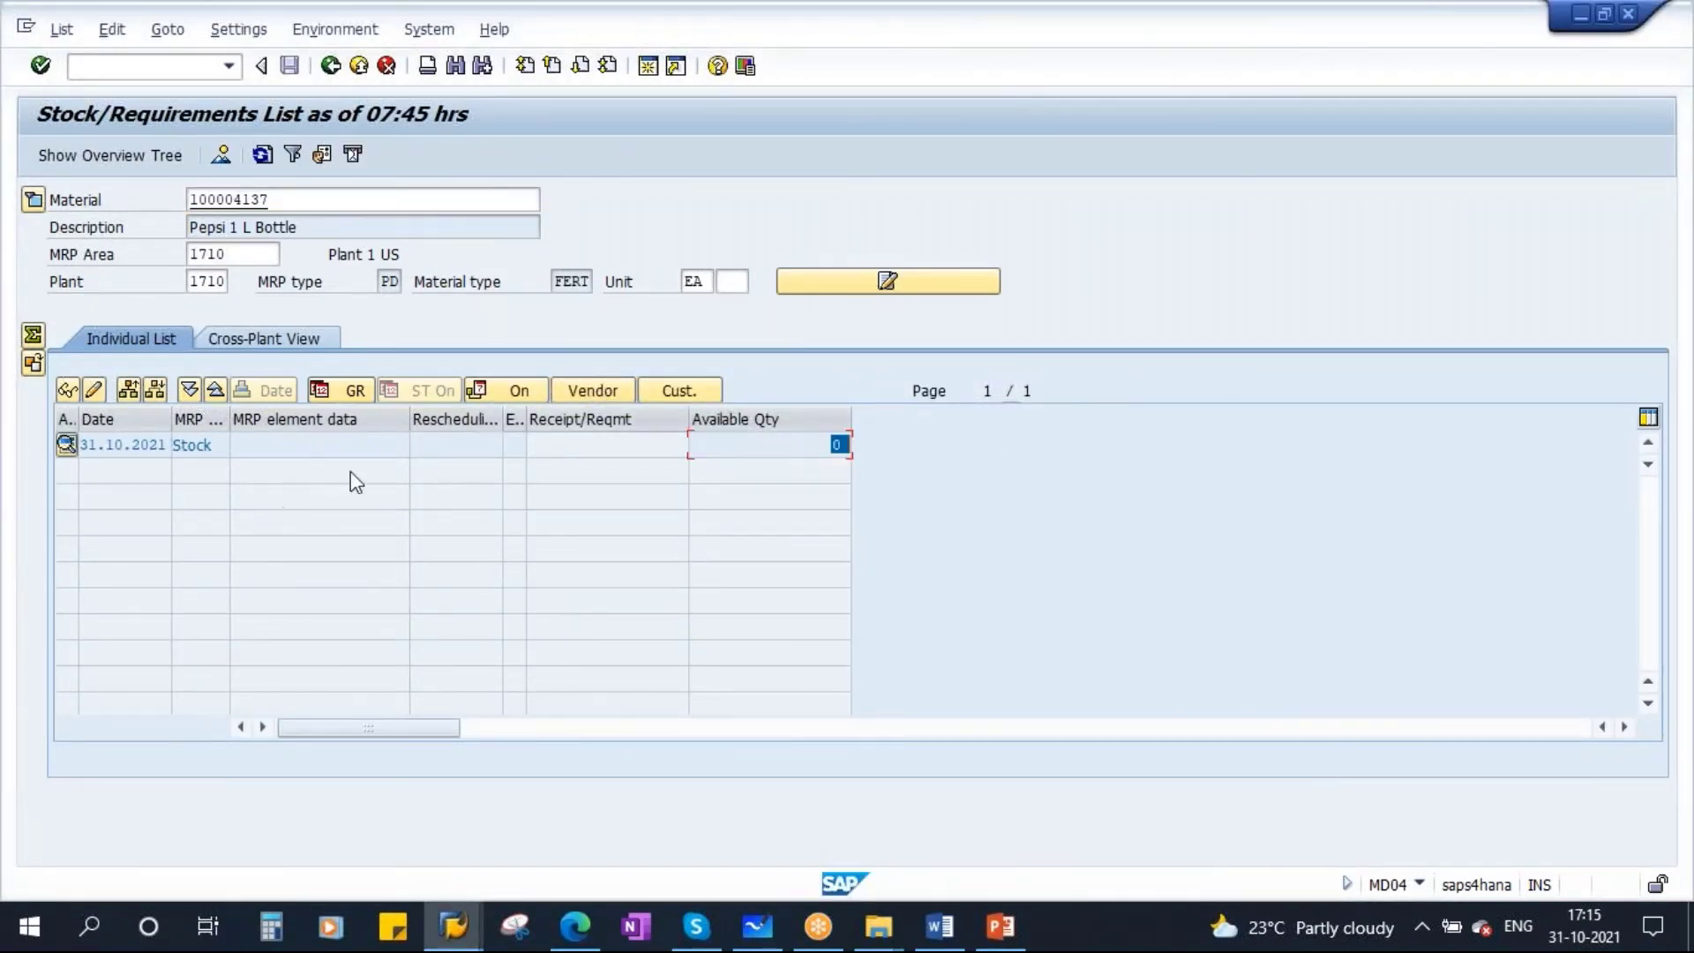
pyautogui.doubleClick(225, 200)
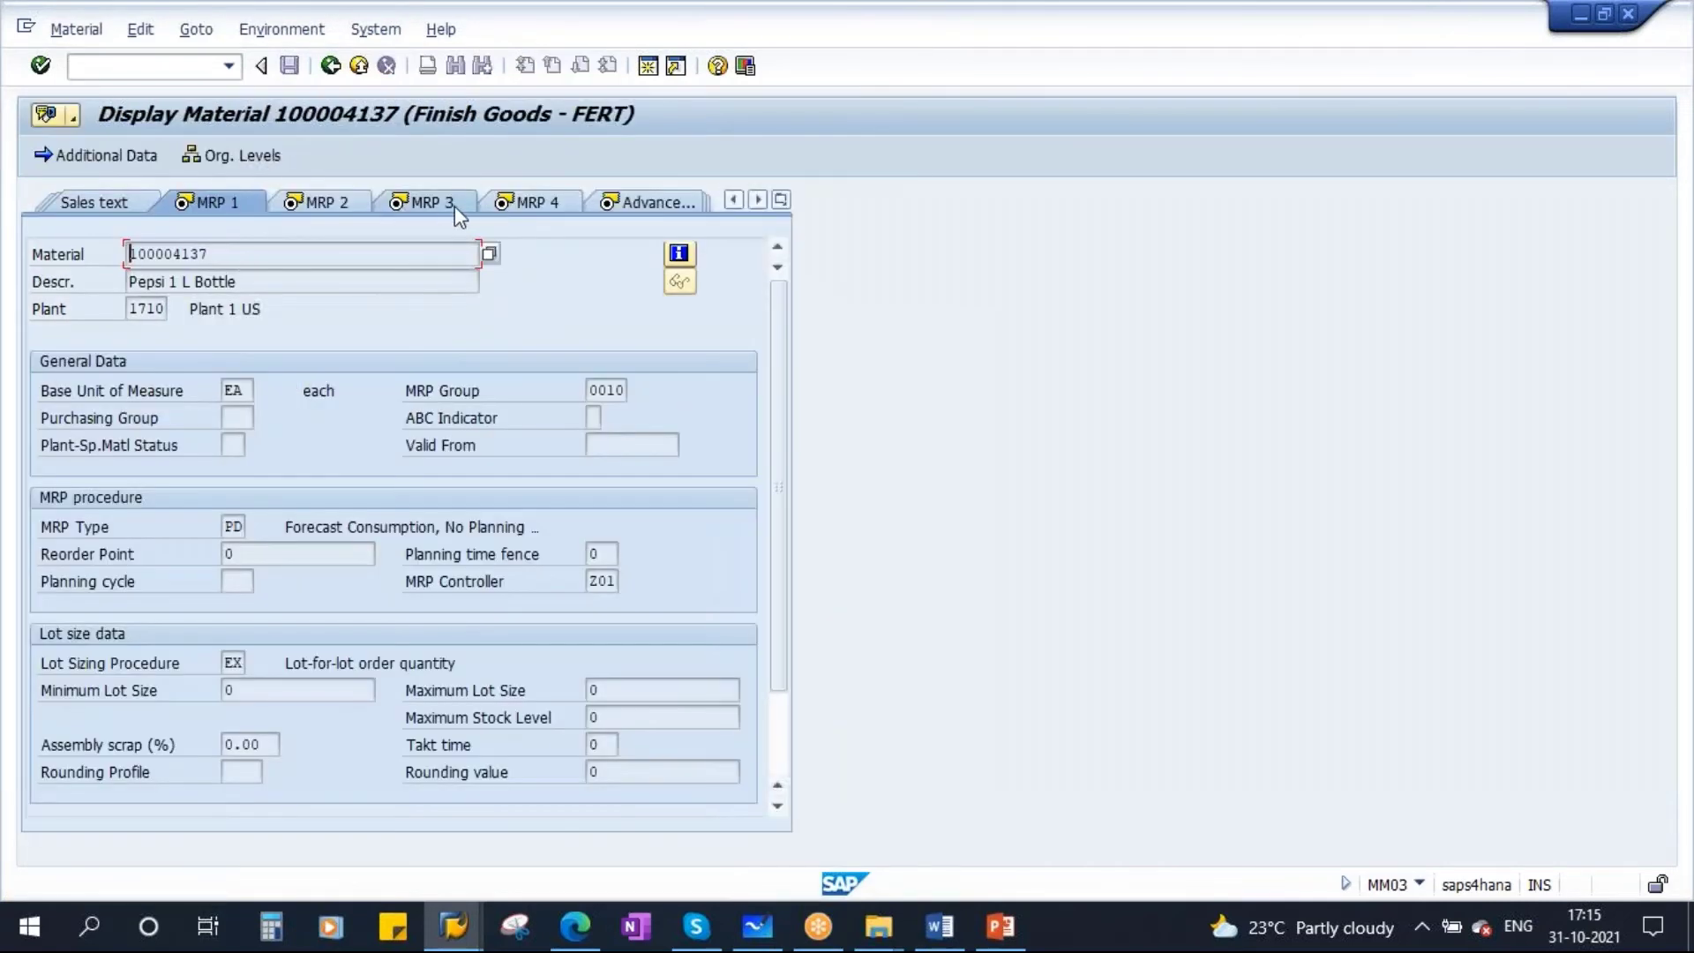
pyautogui.click(437, 204)
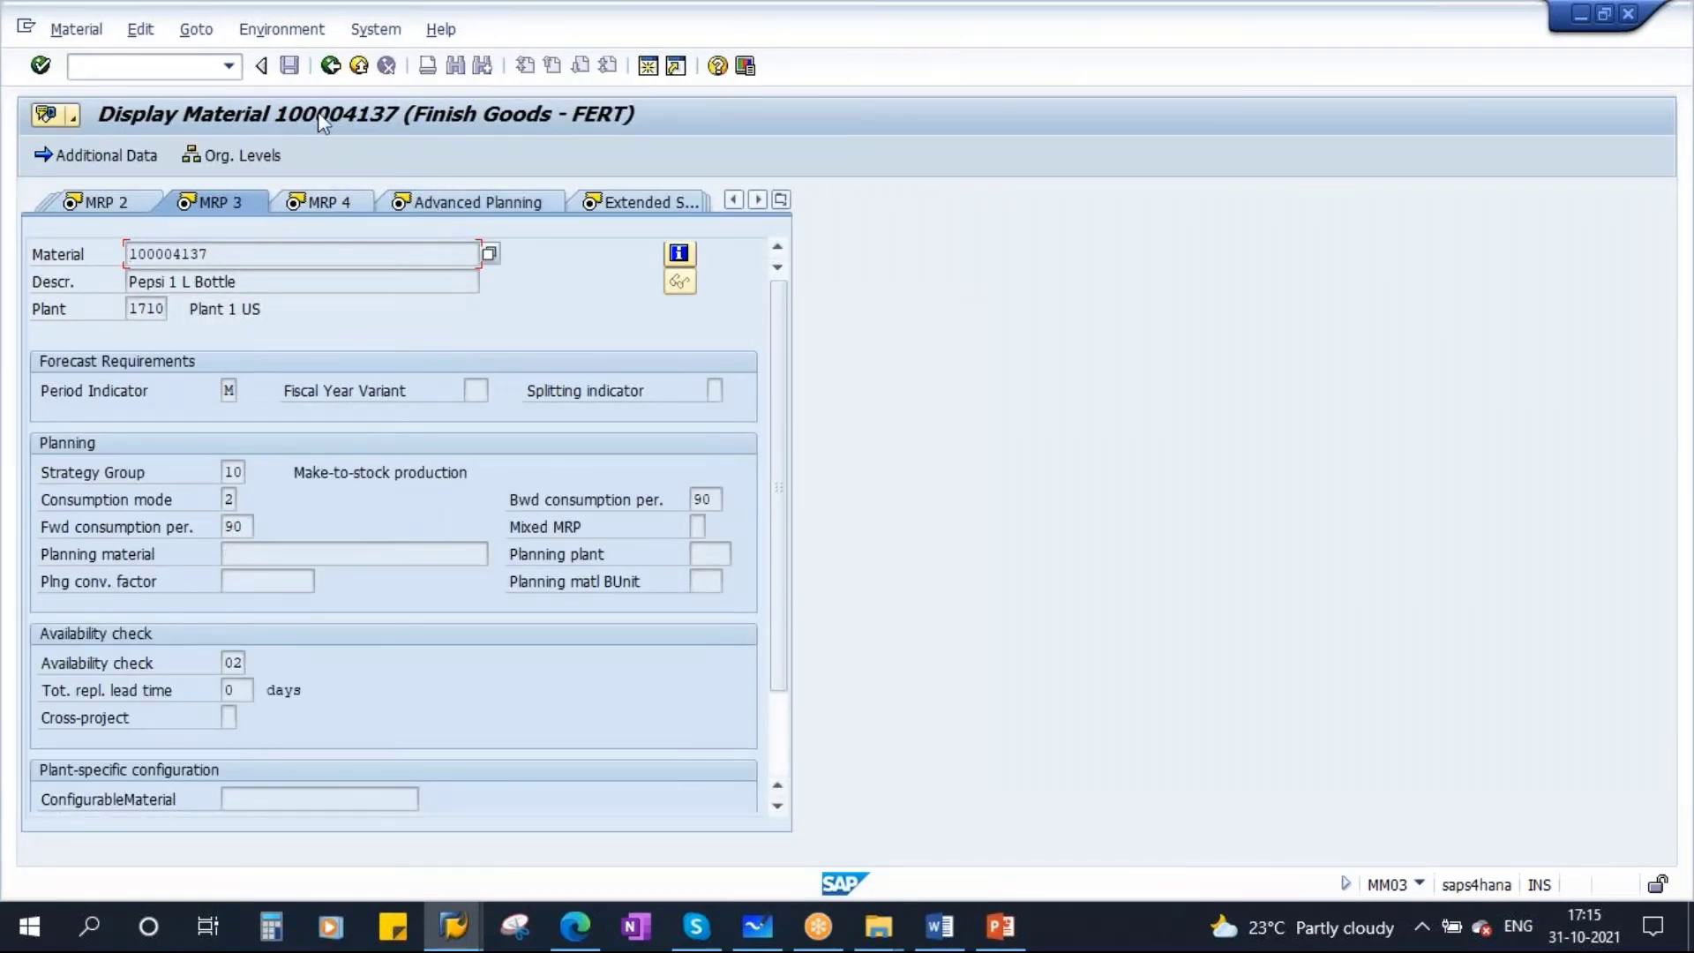
# Open a new session and start MD61 planned independent requirements for material 100004137.
pyautogui.click(331, 65)
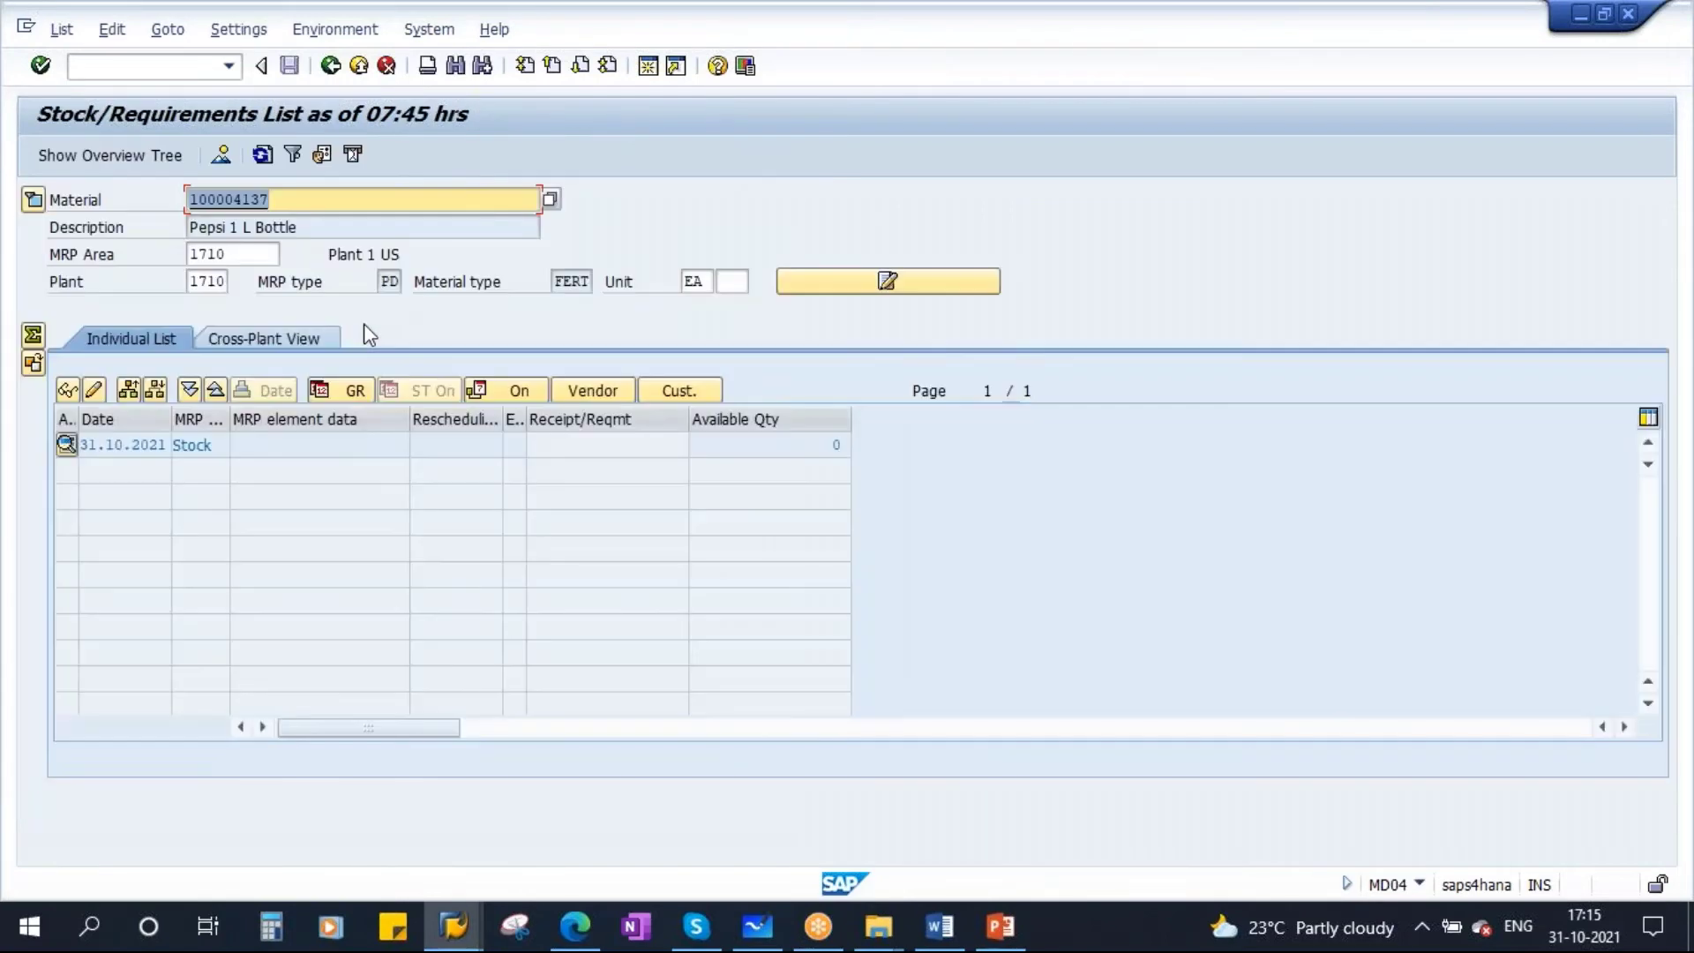
pyautogui.click(647, 66)
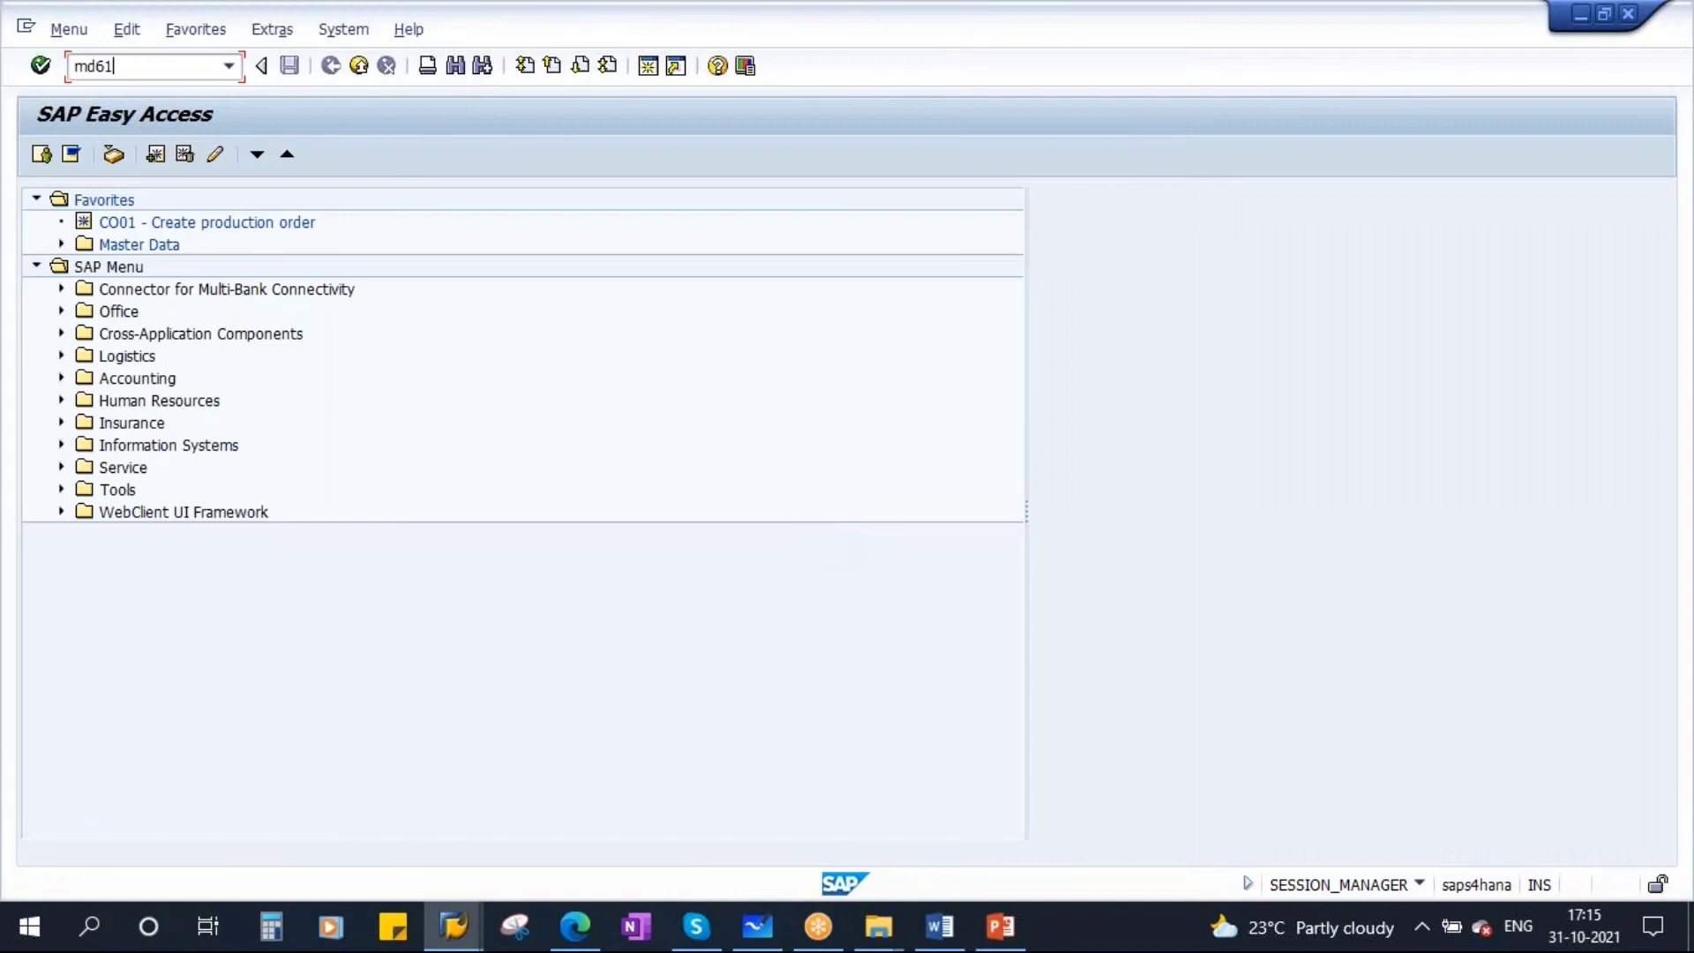
pyautogui.press('Return')
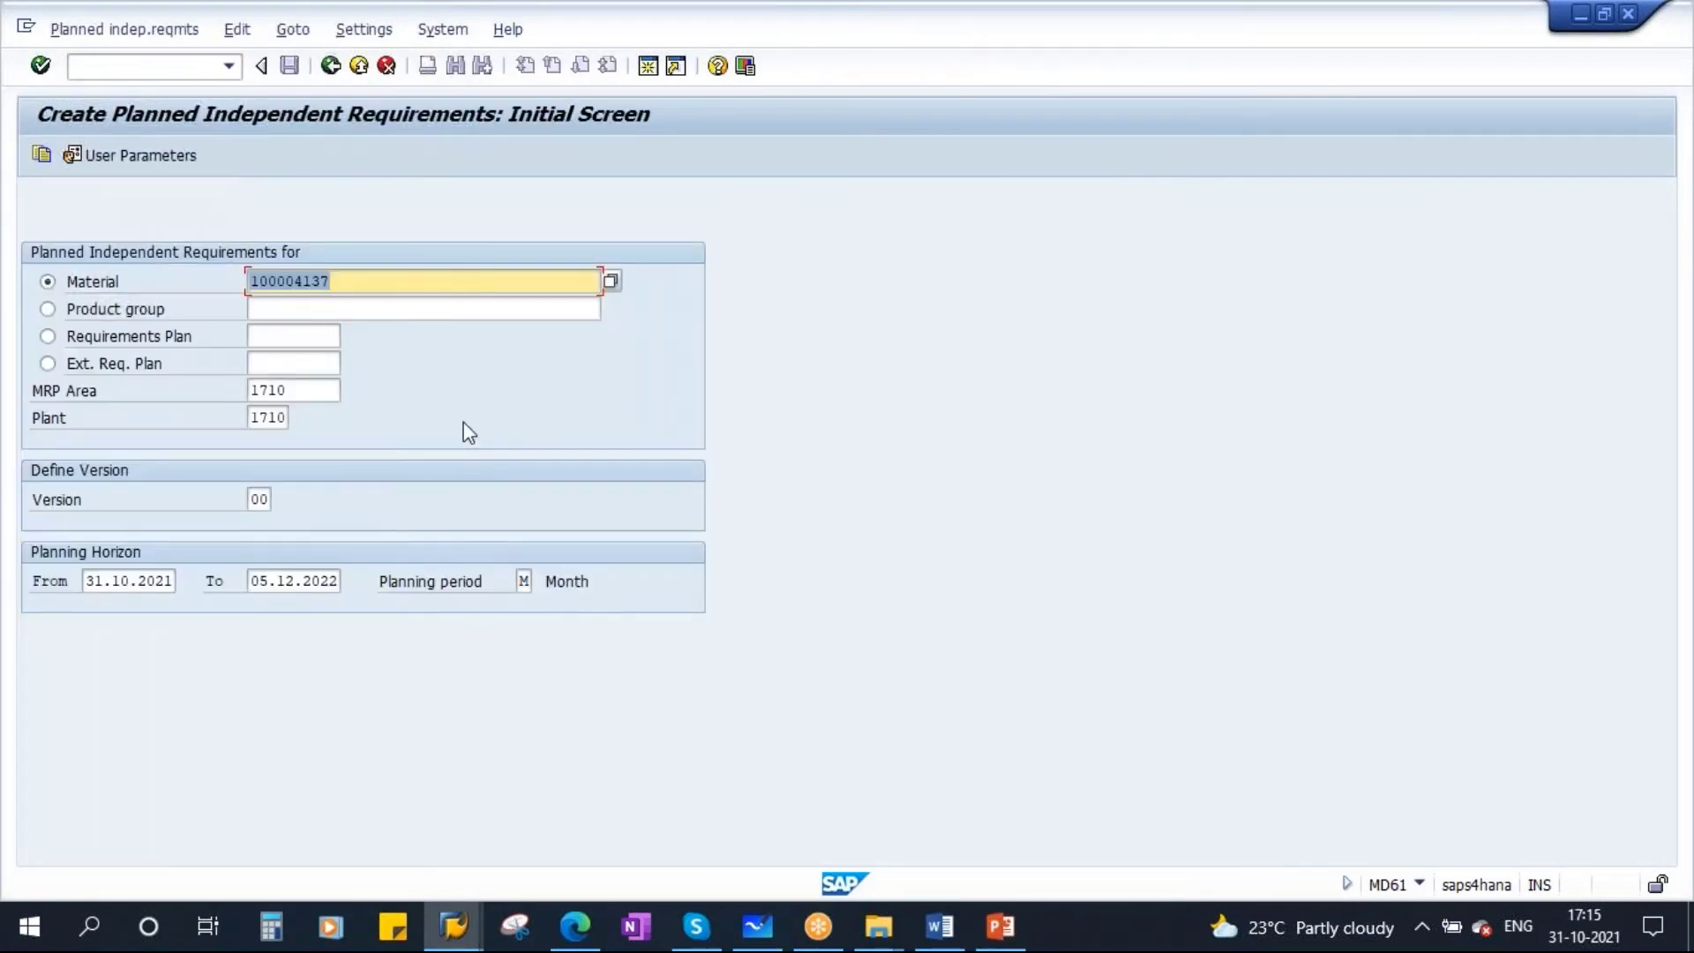
pyautogui.press('Return')
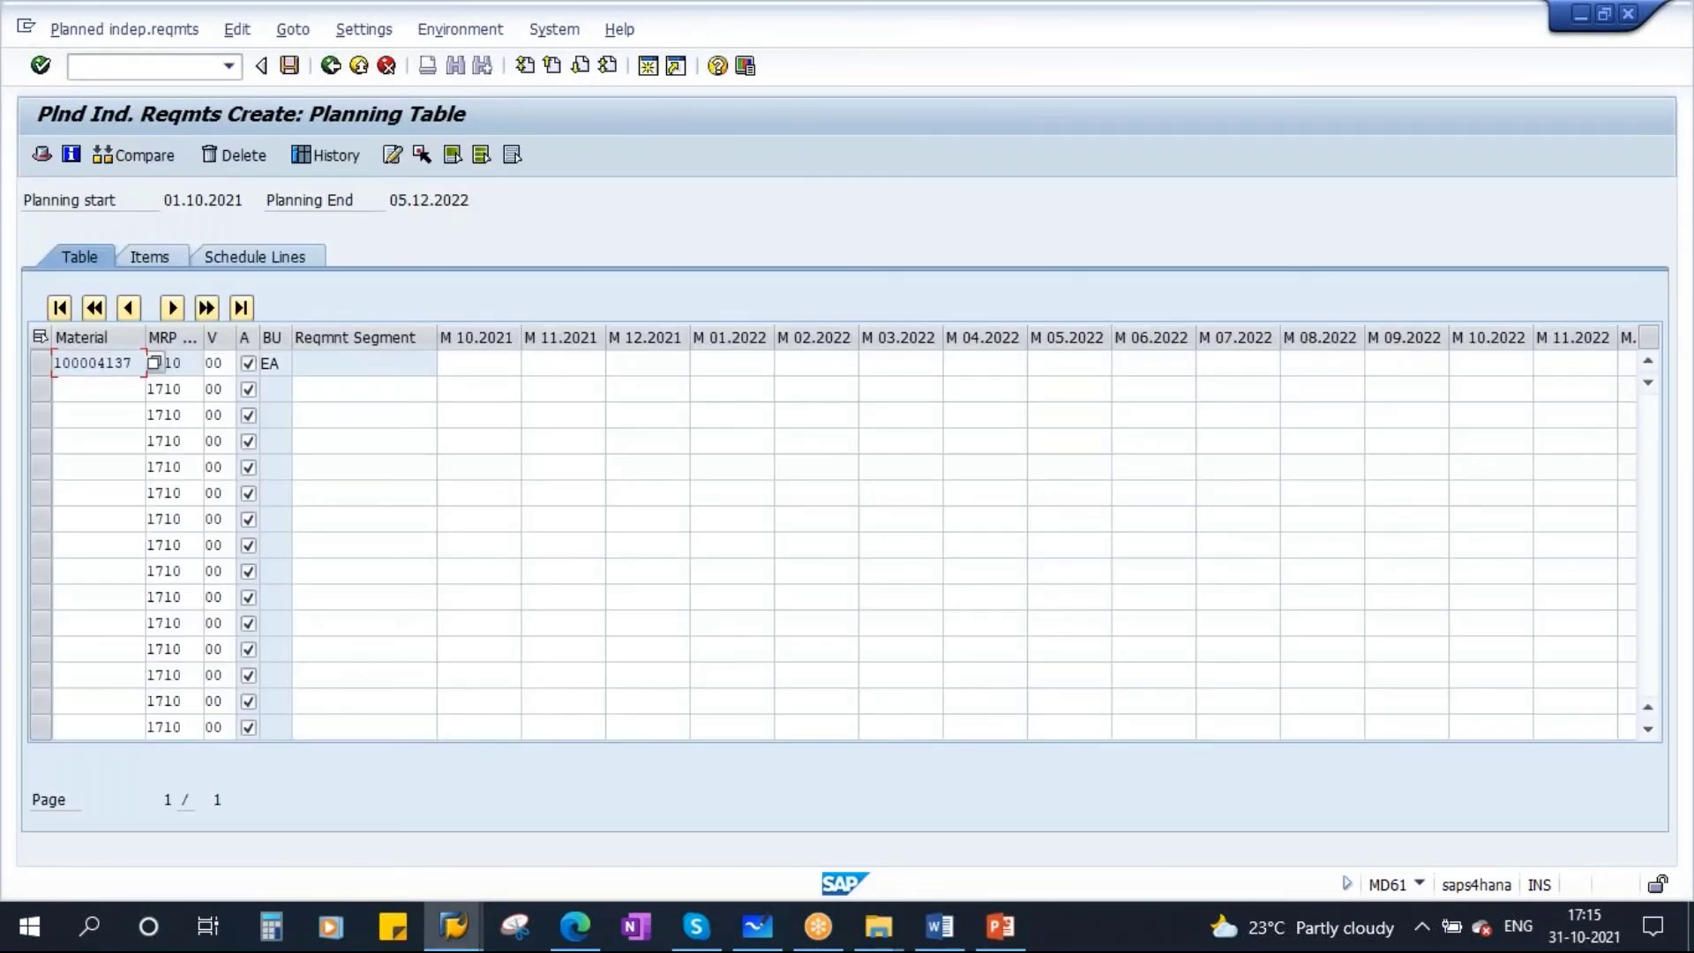
# Enter monthly forecasts 100, 150, 200, 250, 300 for November 2021–March 2022 and save.
pyautogui.click(559, 370)
pyautogui.write('10')
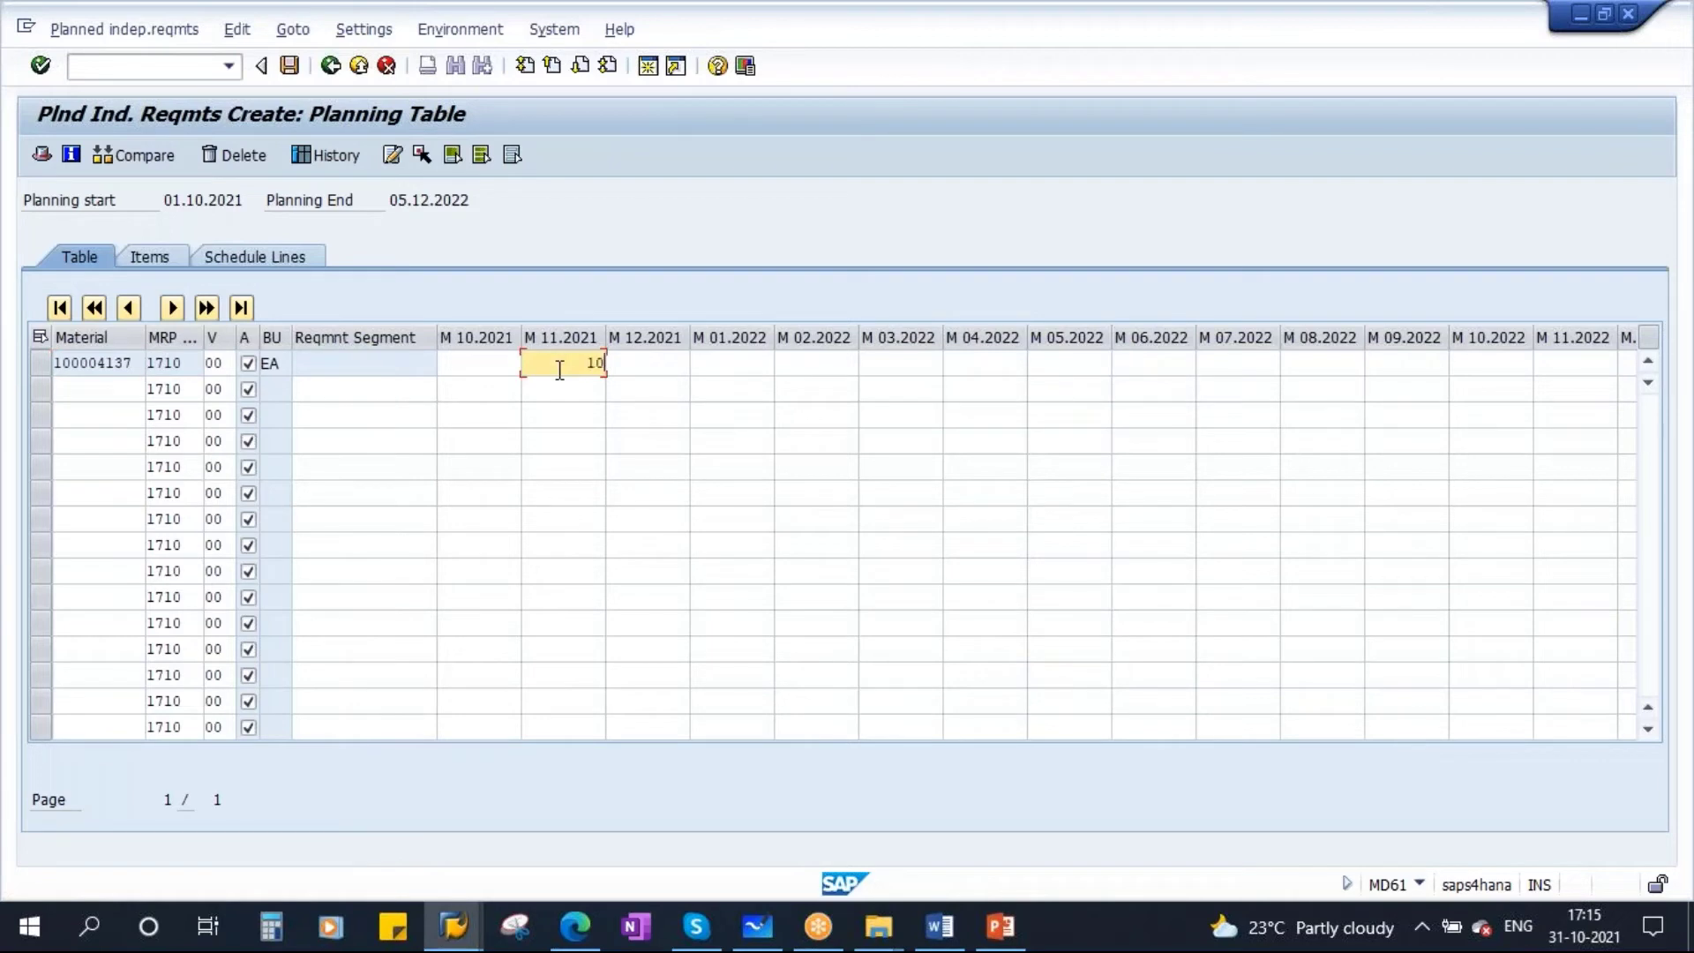
pyautogui.write('0')
pyautogui.press('Tab')
pyautogui.write('15')
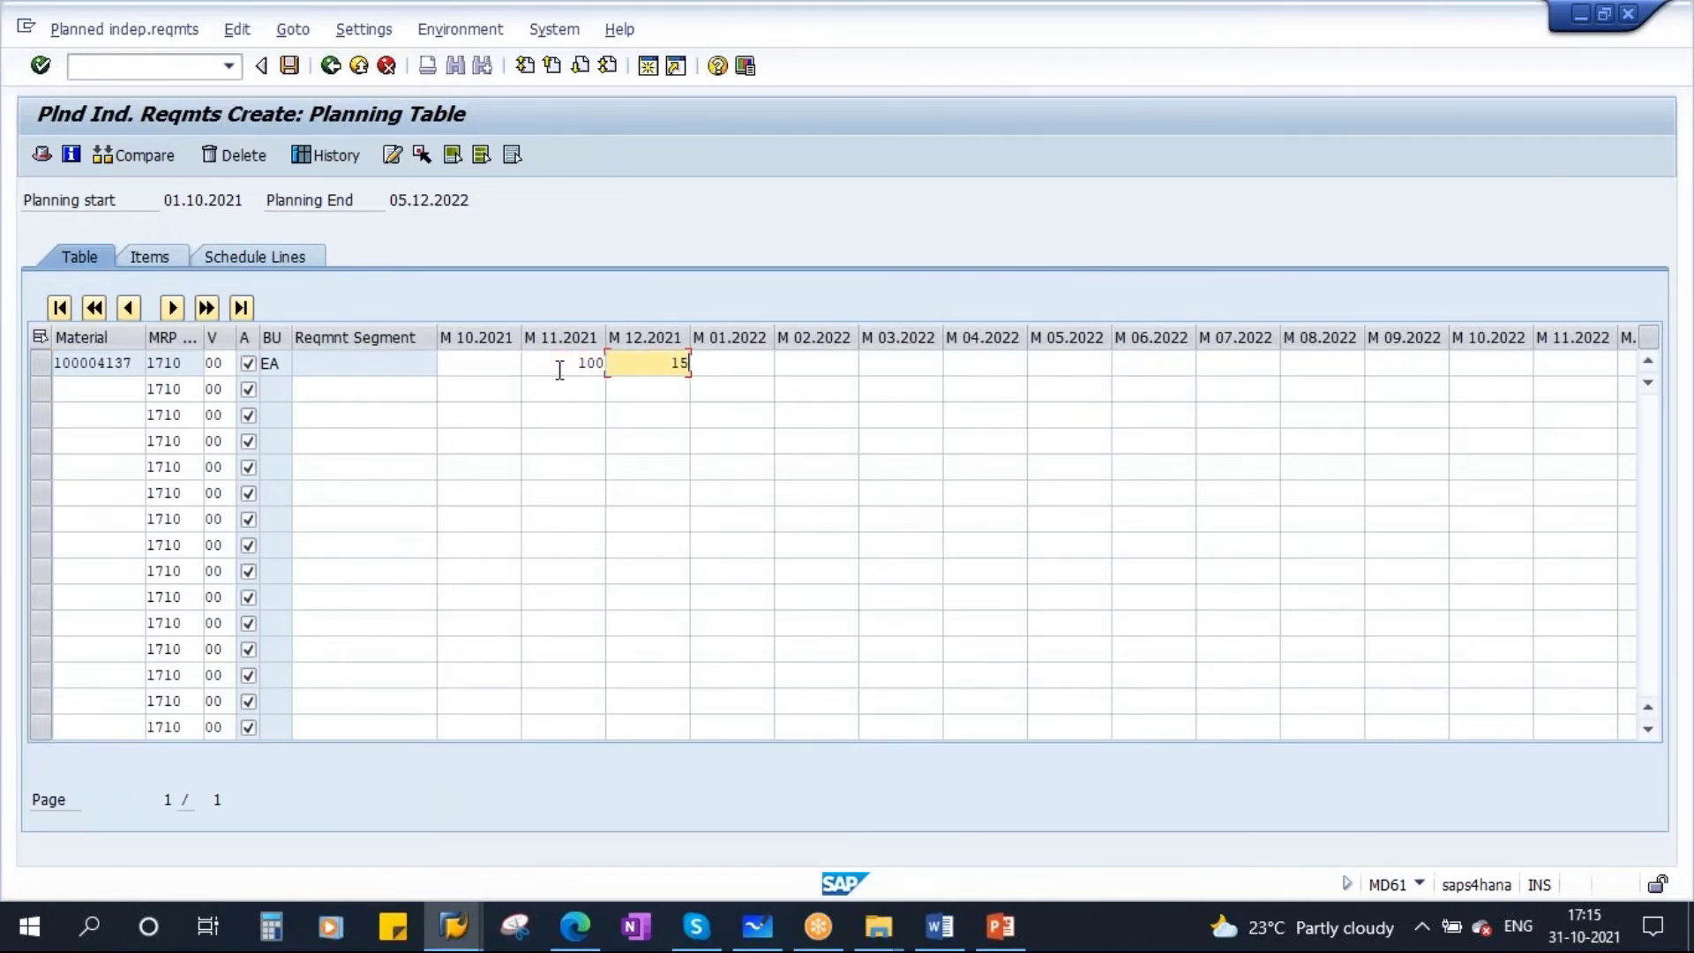
pyautogui.write('0')
pyautogui.press('Tab')
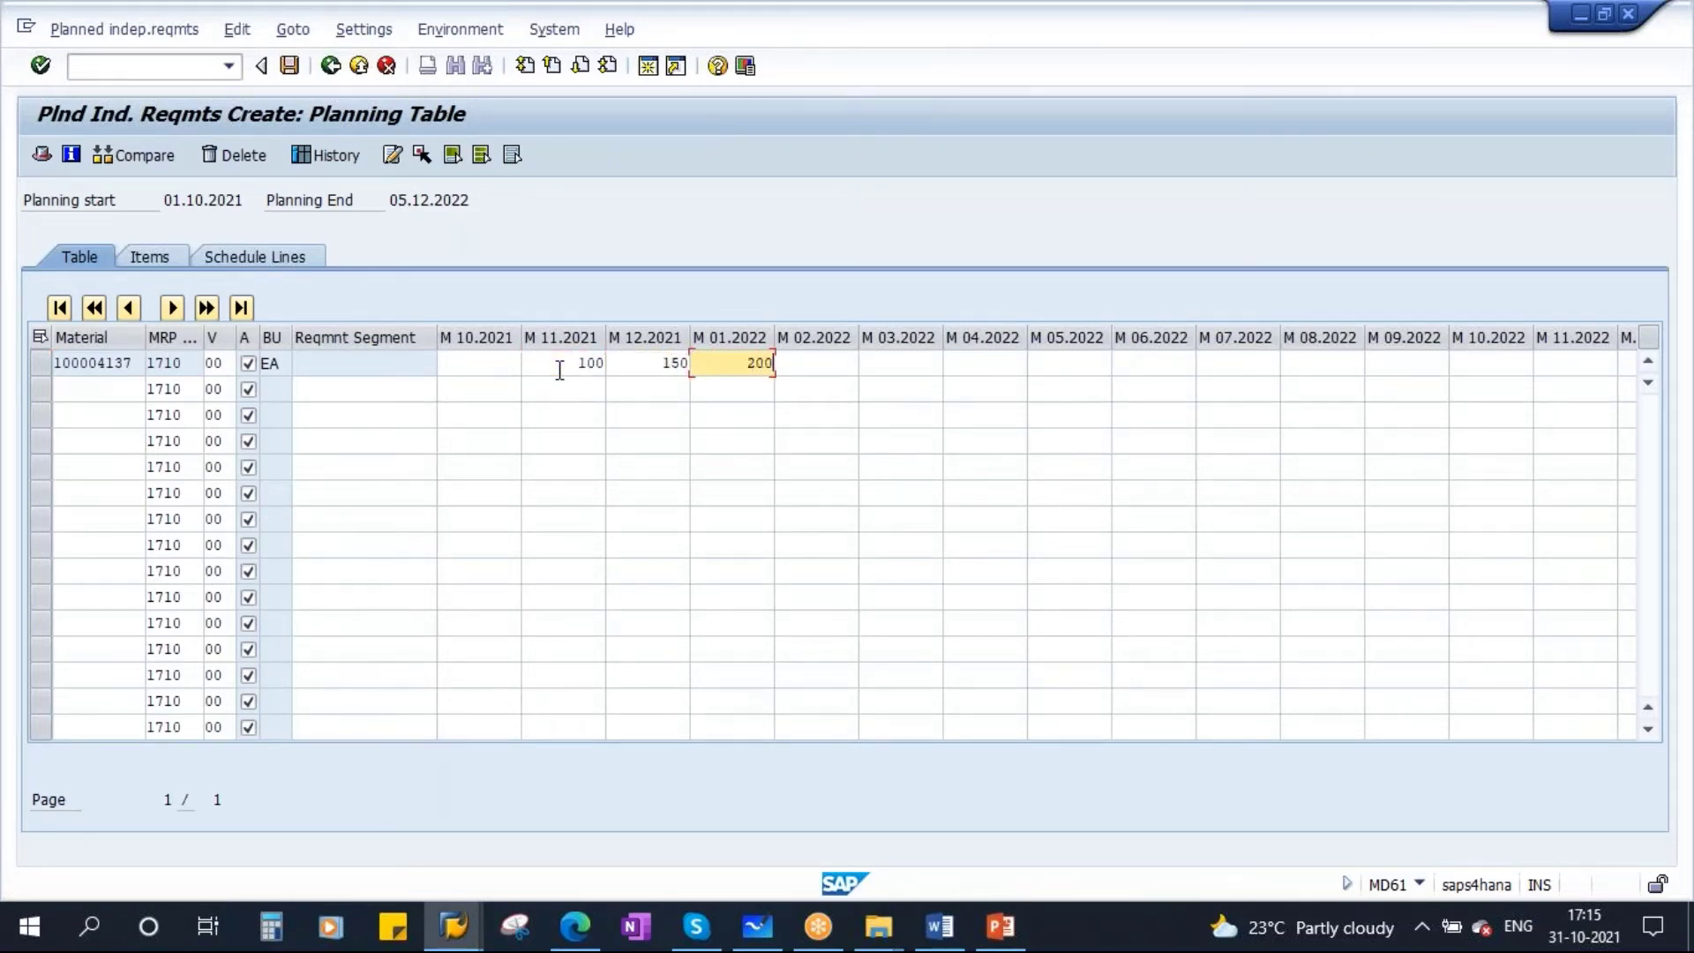
pyautogui.press('Tab')
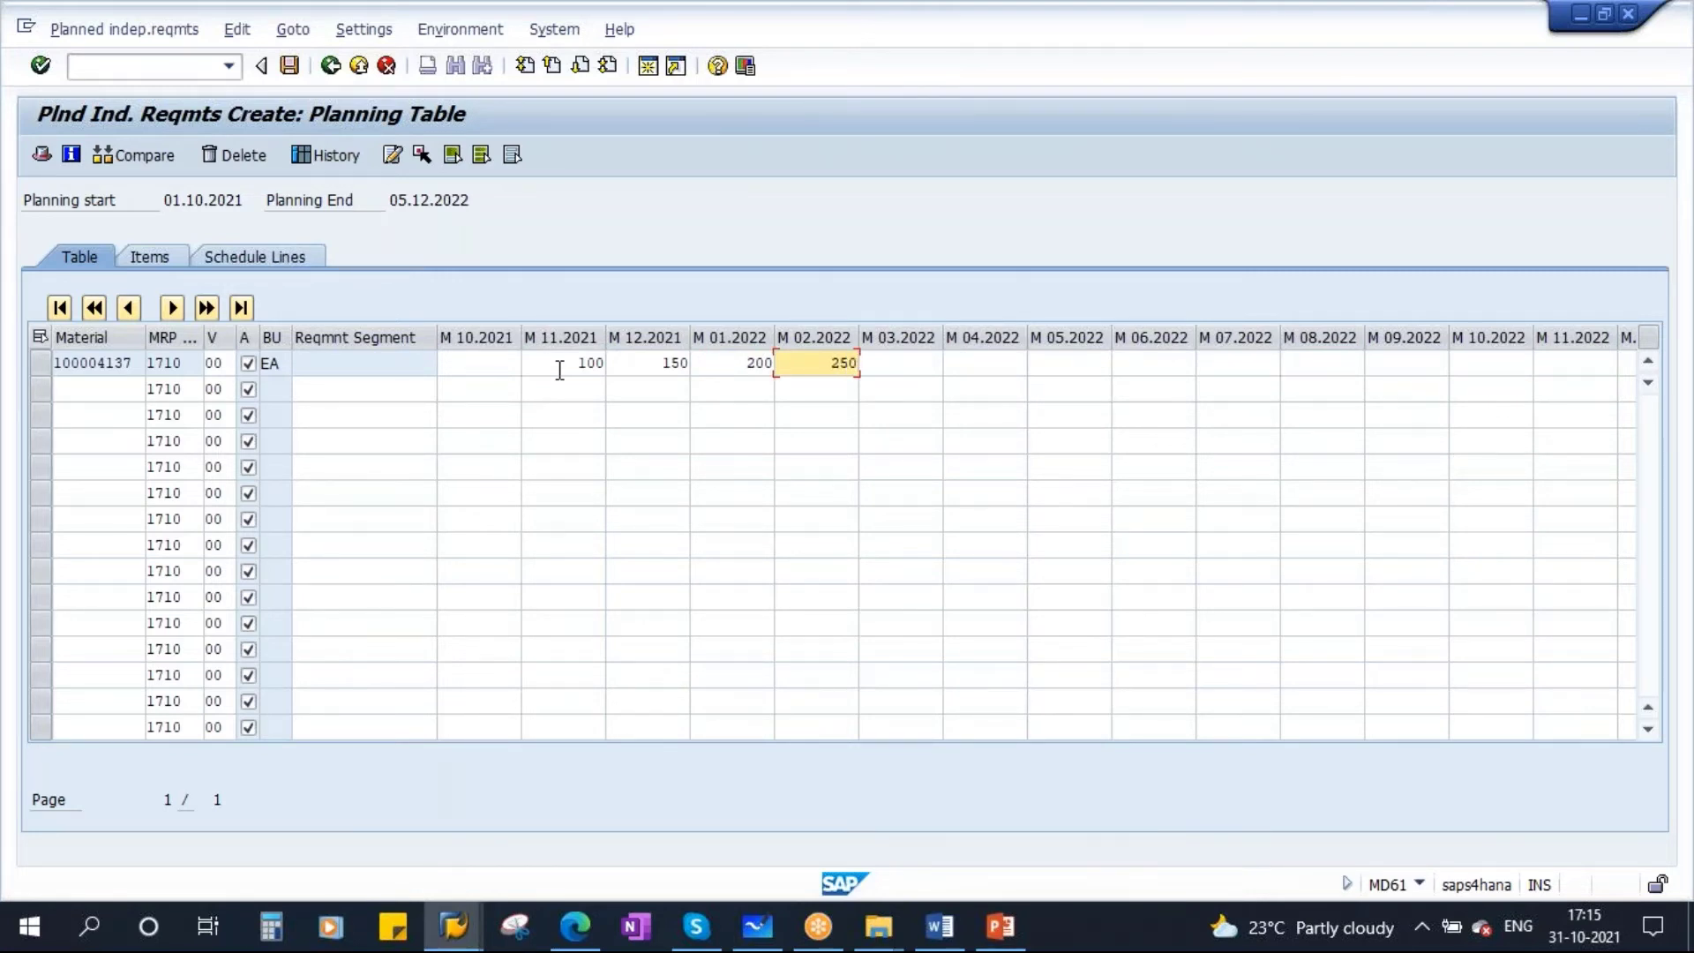
pyautogui.click(890, 372)
pyautogui.write('3')
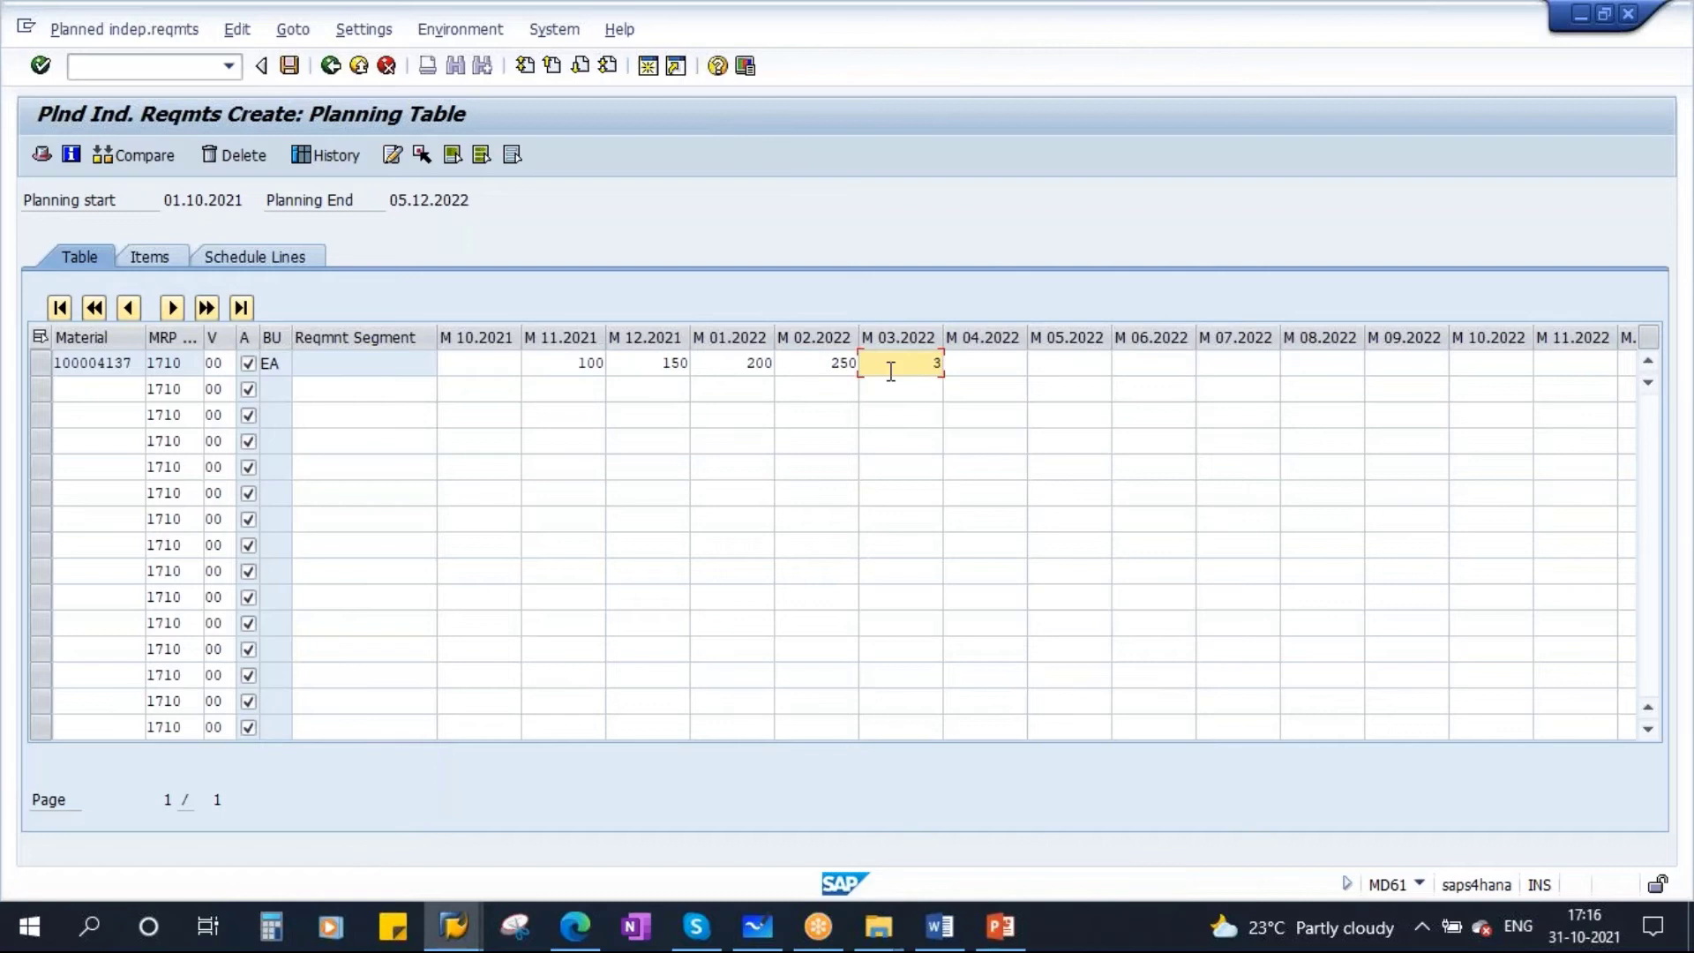
pyautogui.write('00')
pyautogui.click(289, 65)
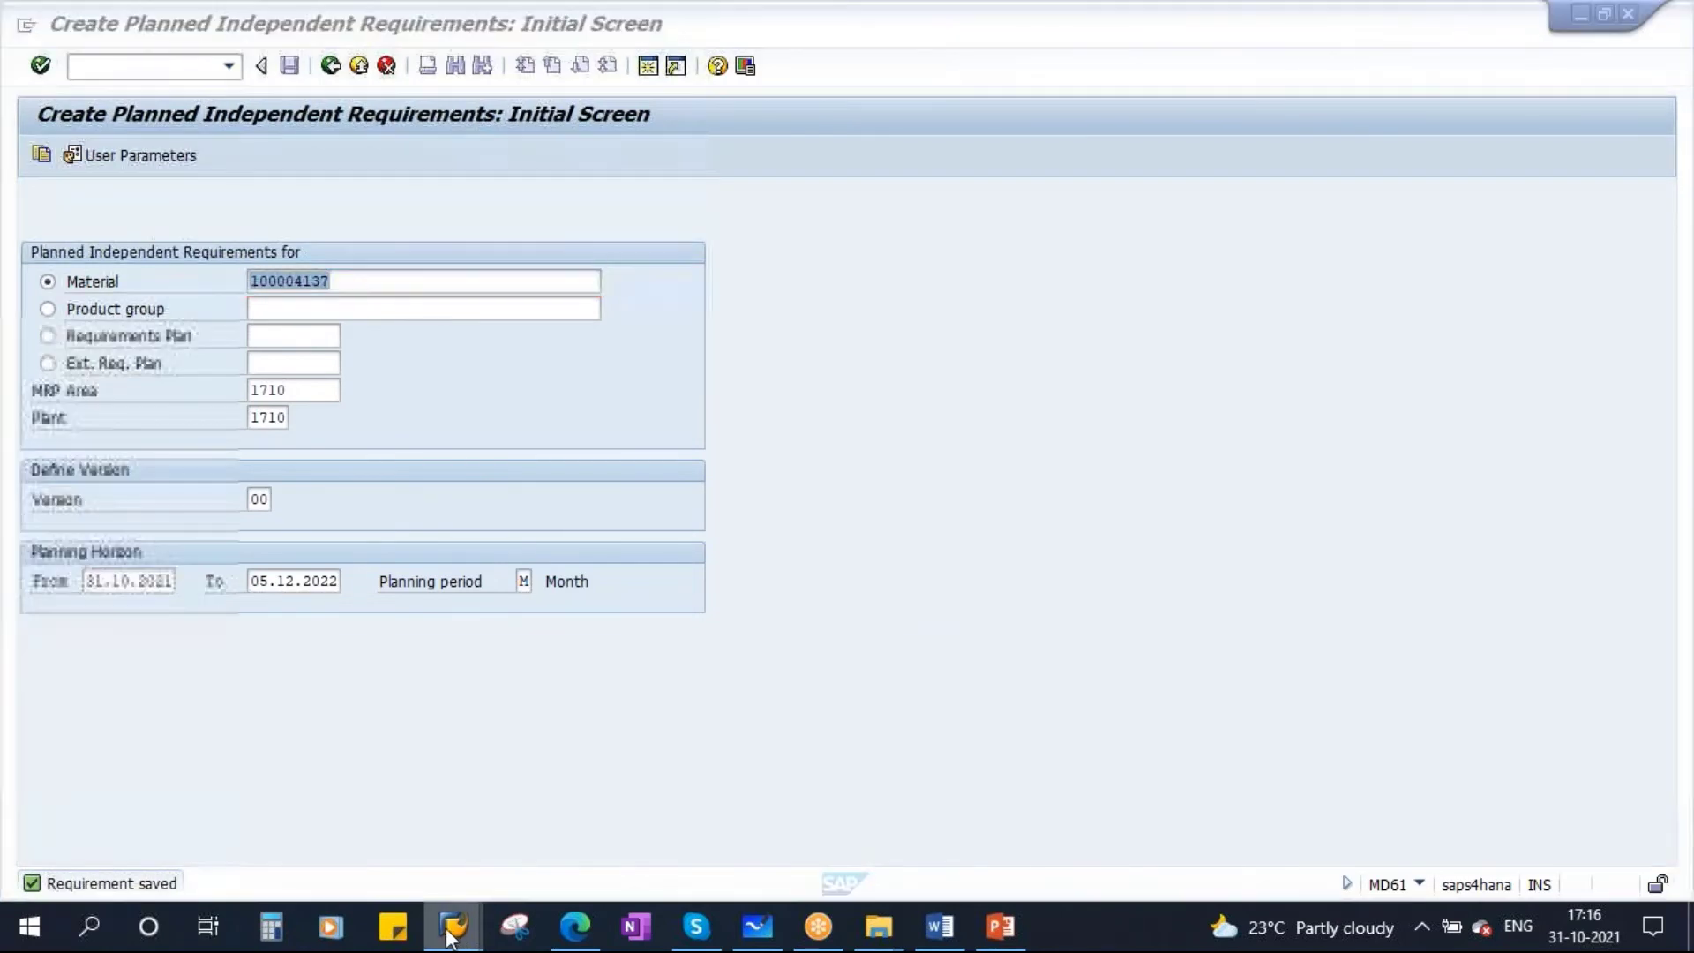
# Refresh the stock/requirements list and inspect the new 250 February and 300 March 2022 requirements.
pyautogui.moveTo(454, 930)
pyautogui.click(495, 803)
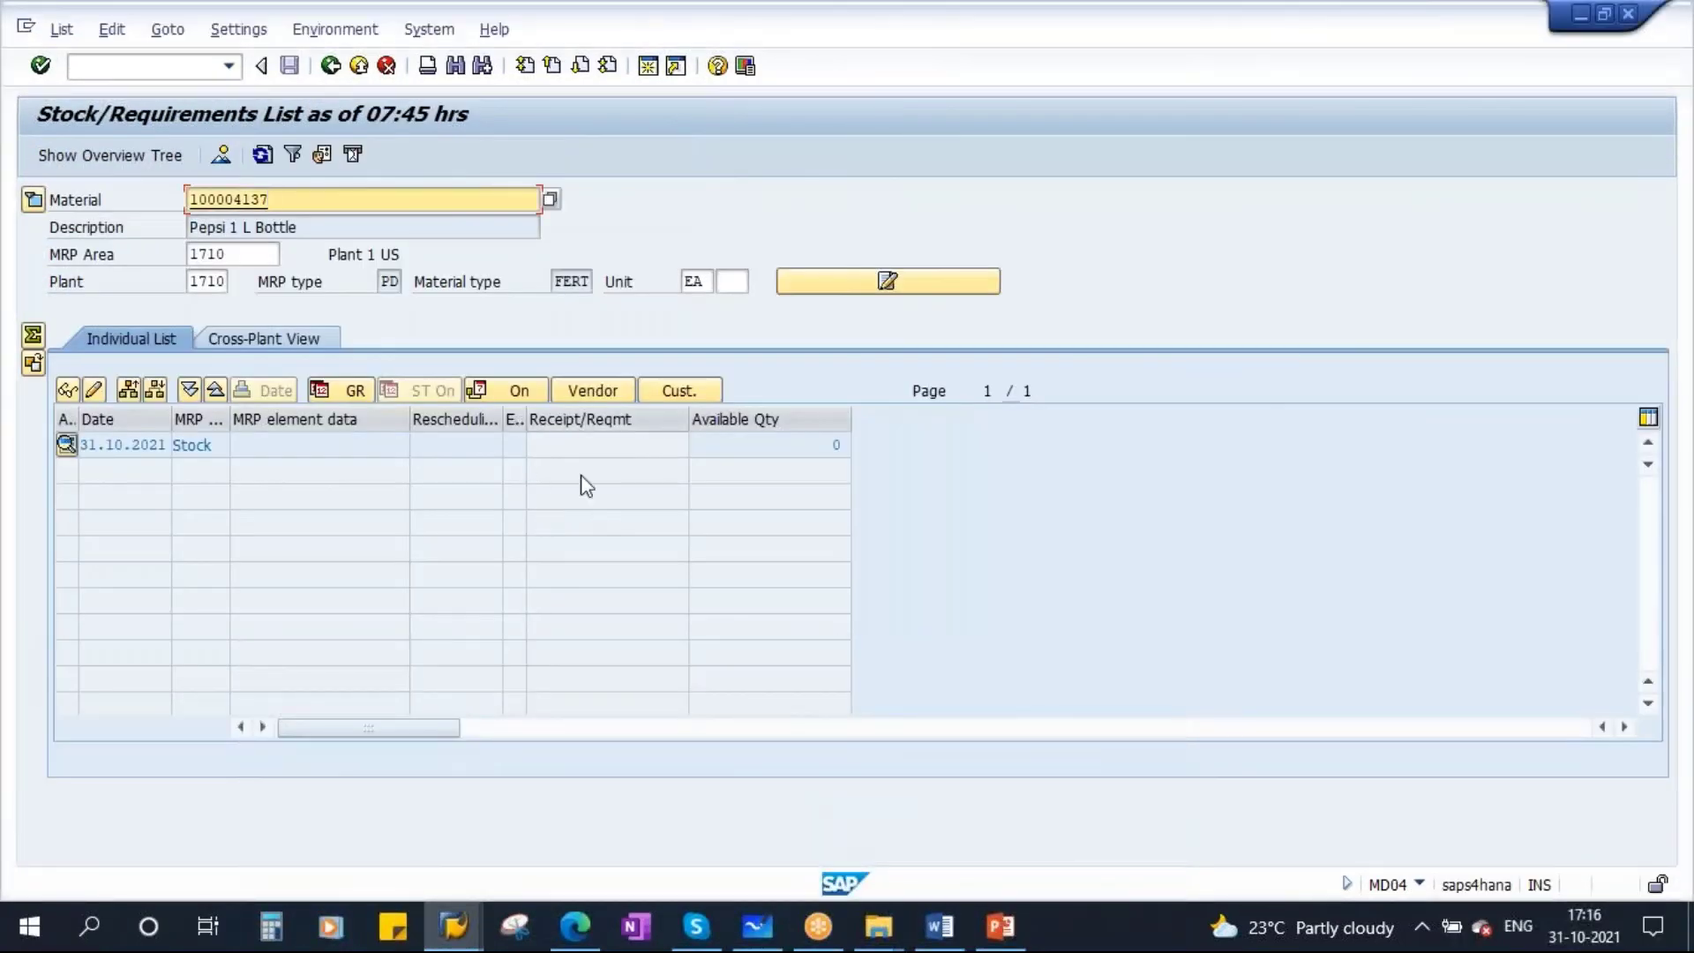
pyautogui.click(262, 156)
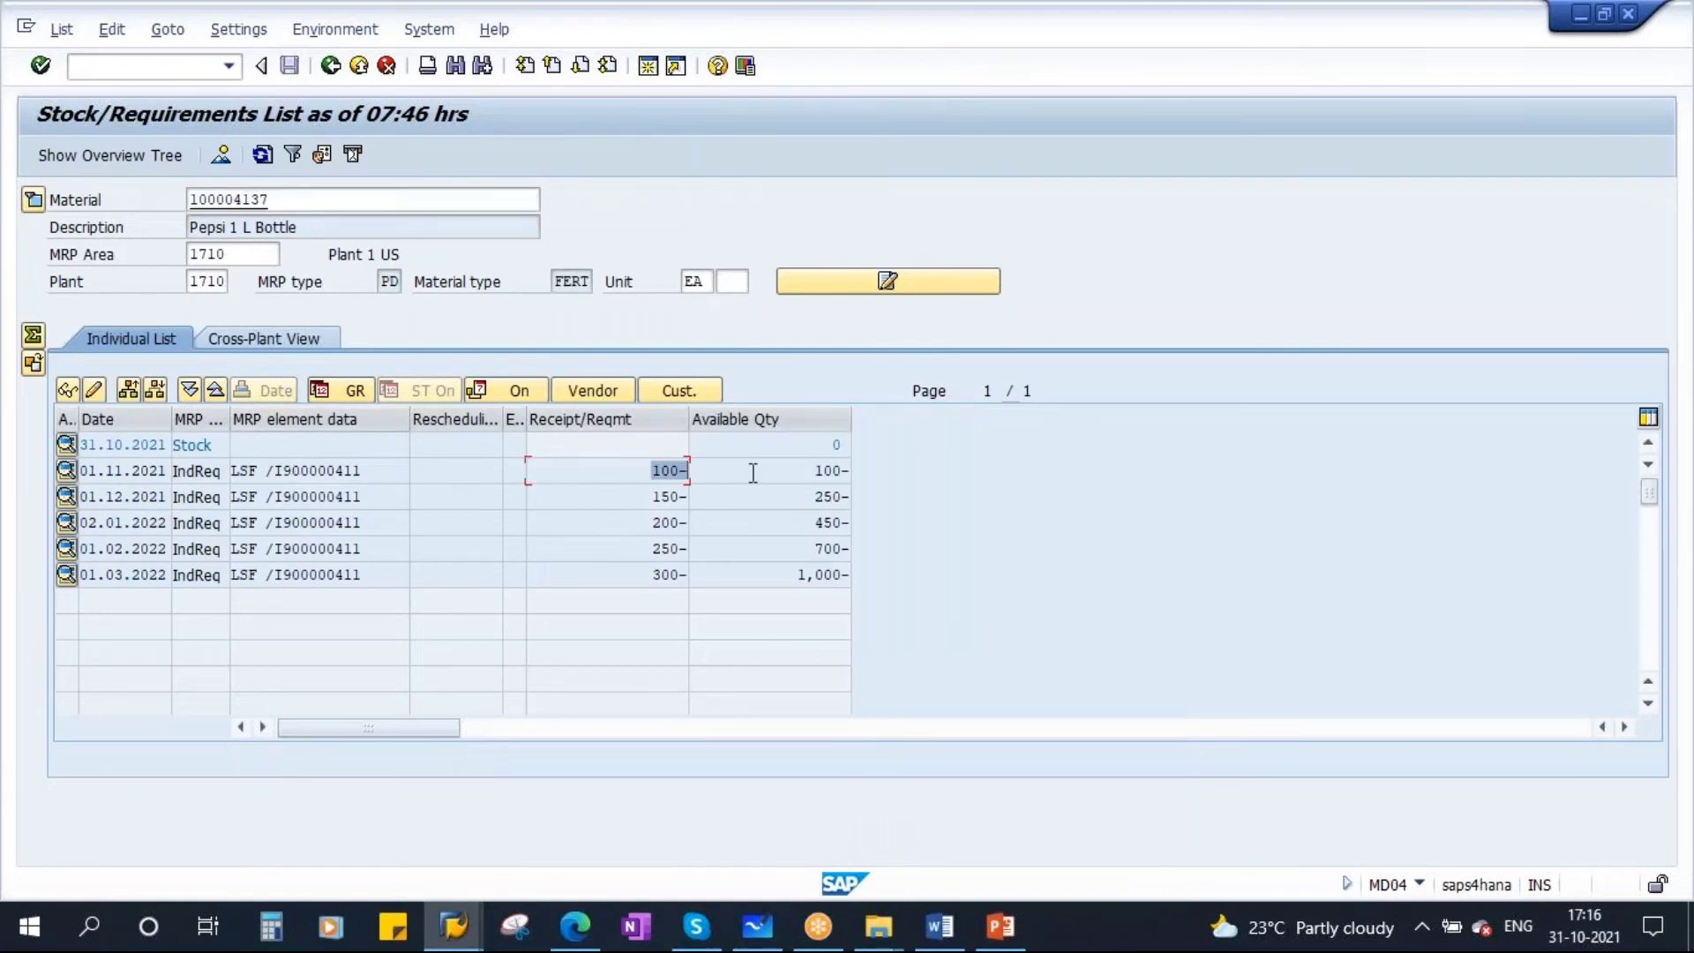
pyautogui.click(656, 552)
pyautogui.click(653, 569)
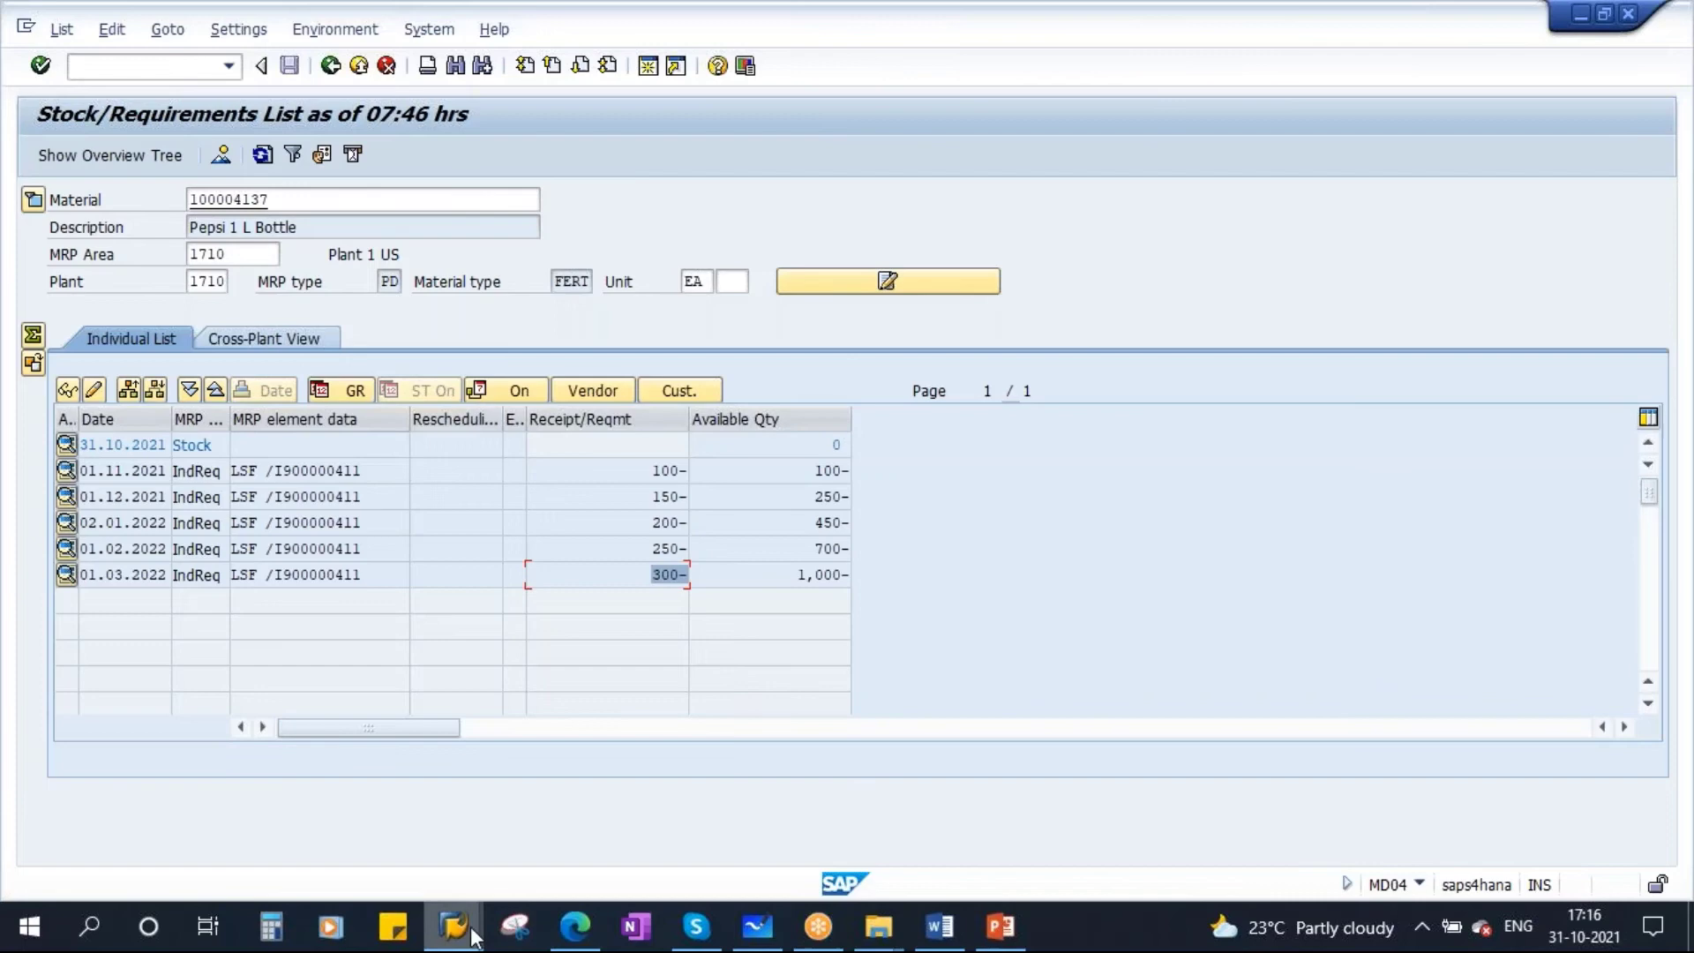
# Leave the planned independent requirements screen for SAP Easy Access.
pyautogui.moveTo(453, 926)
pyautogui.click(781, 794)
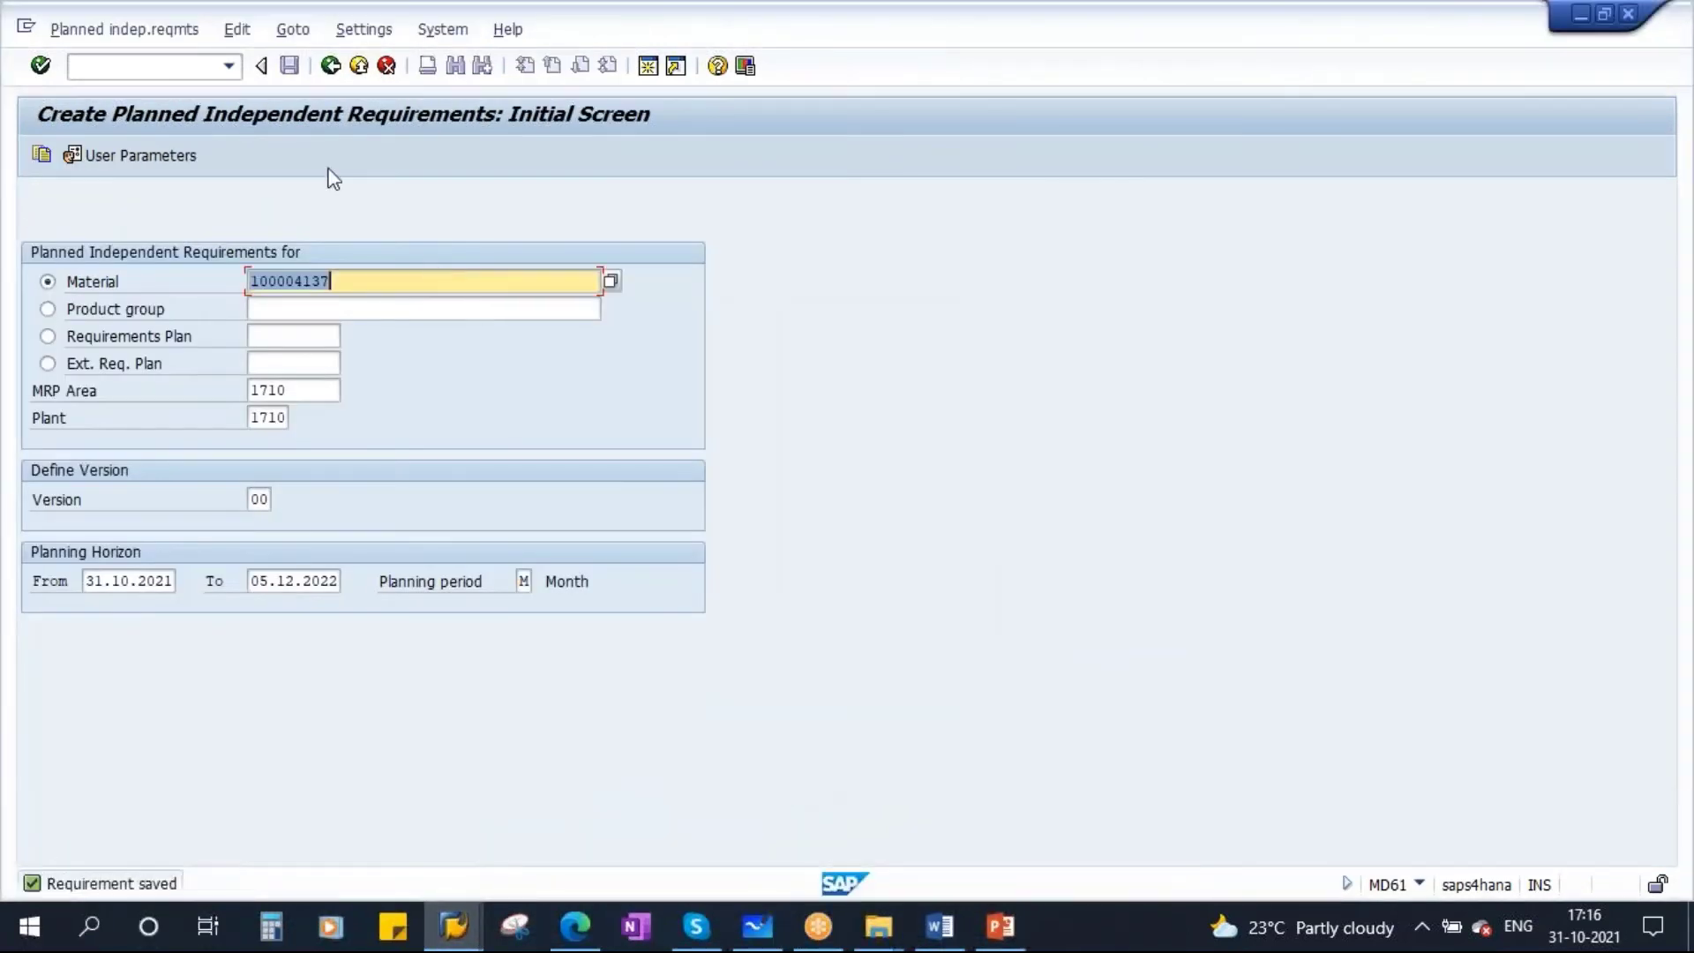
pyautogui.click(331, 65)
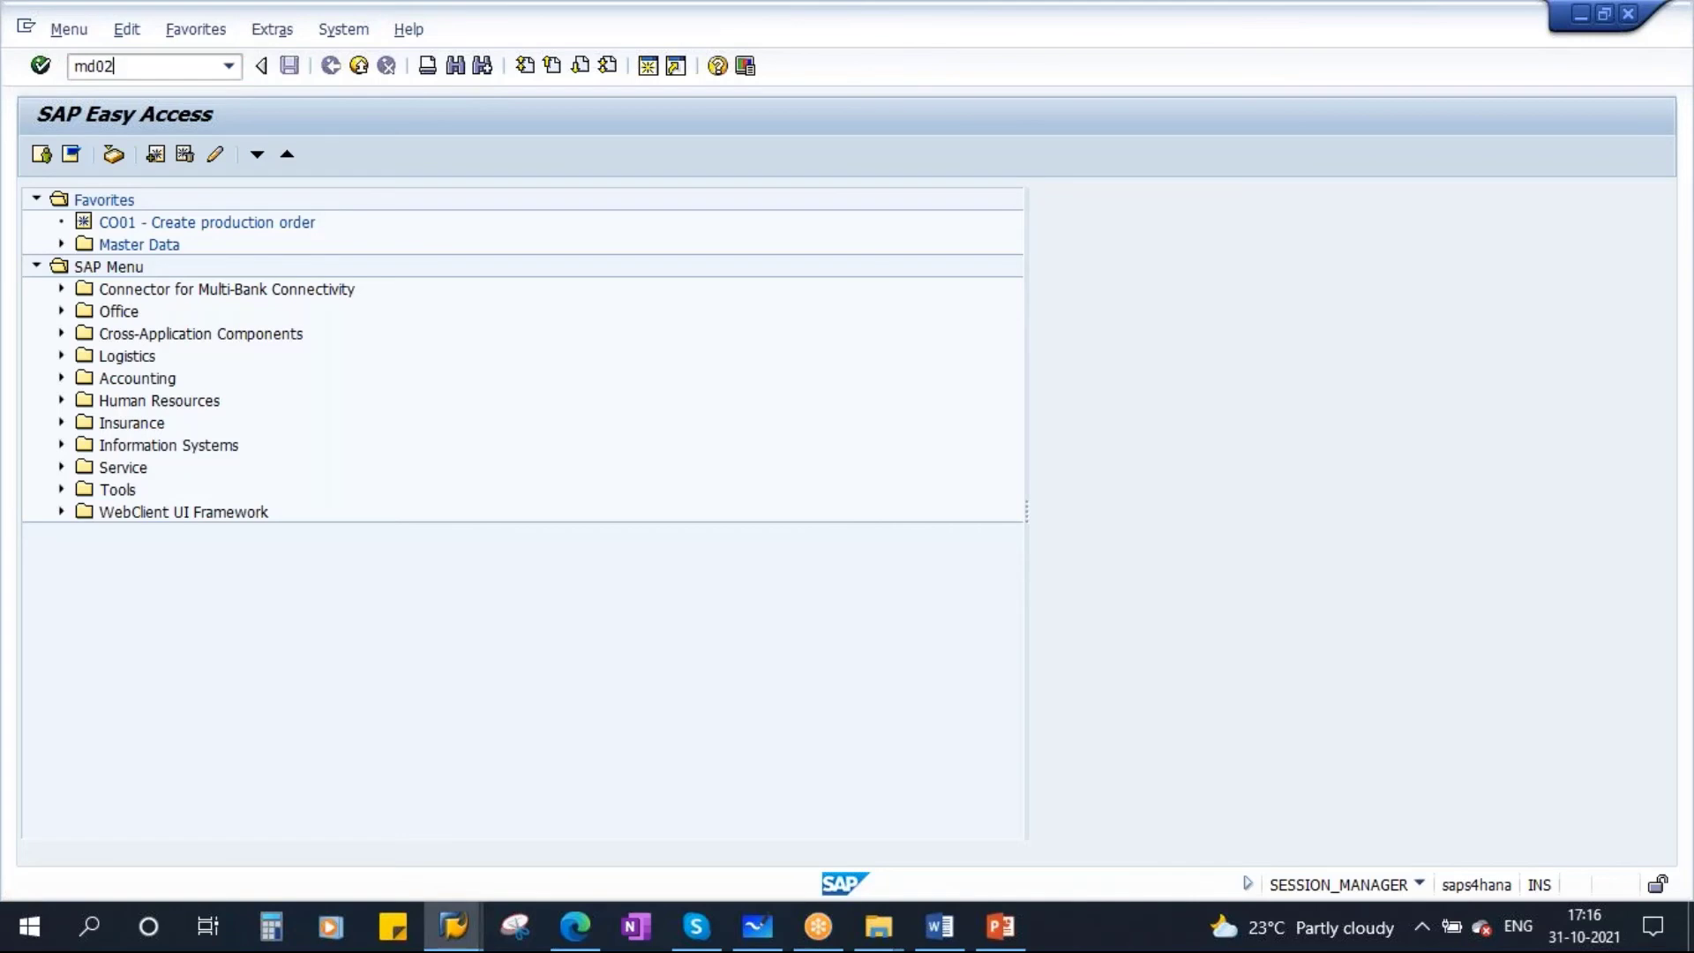
# Run MD02 for material 100004137 at plant 1710 with Create Purchase Req. set to 1.
pyautogui.press('Return')
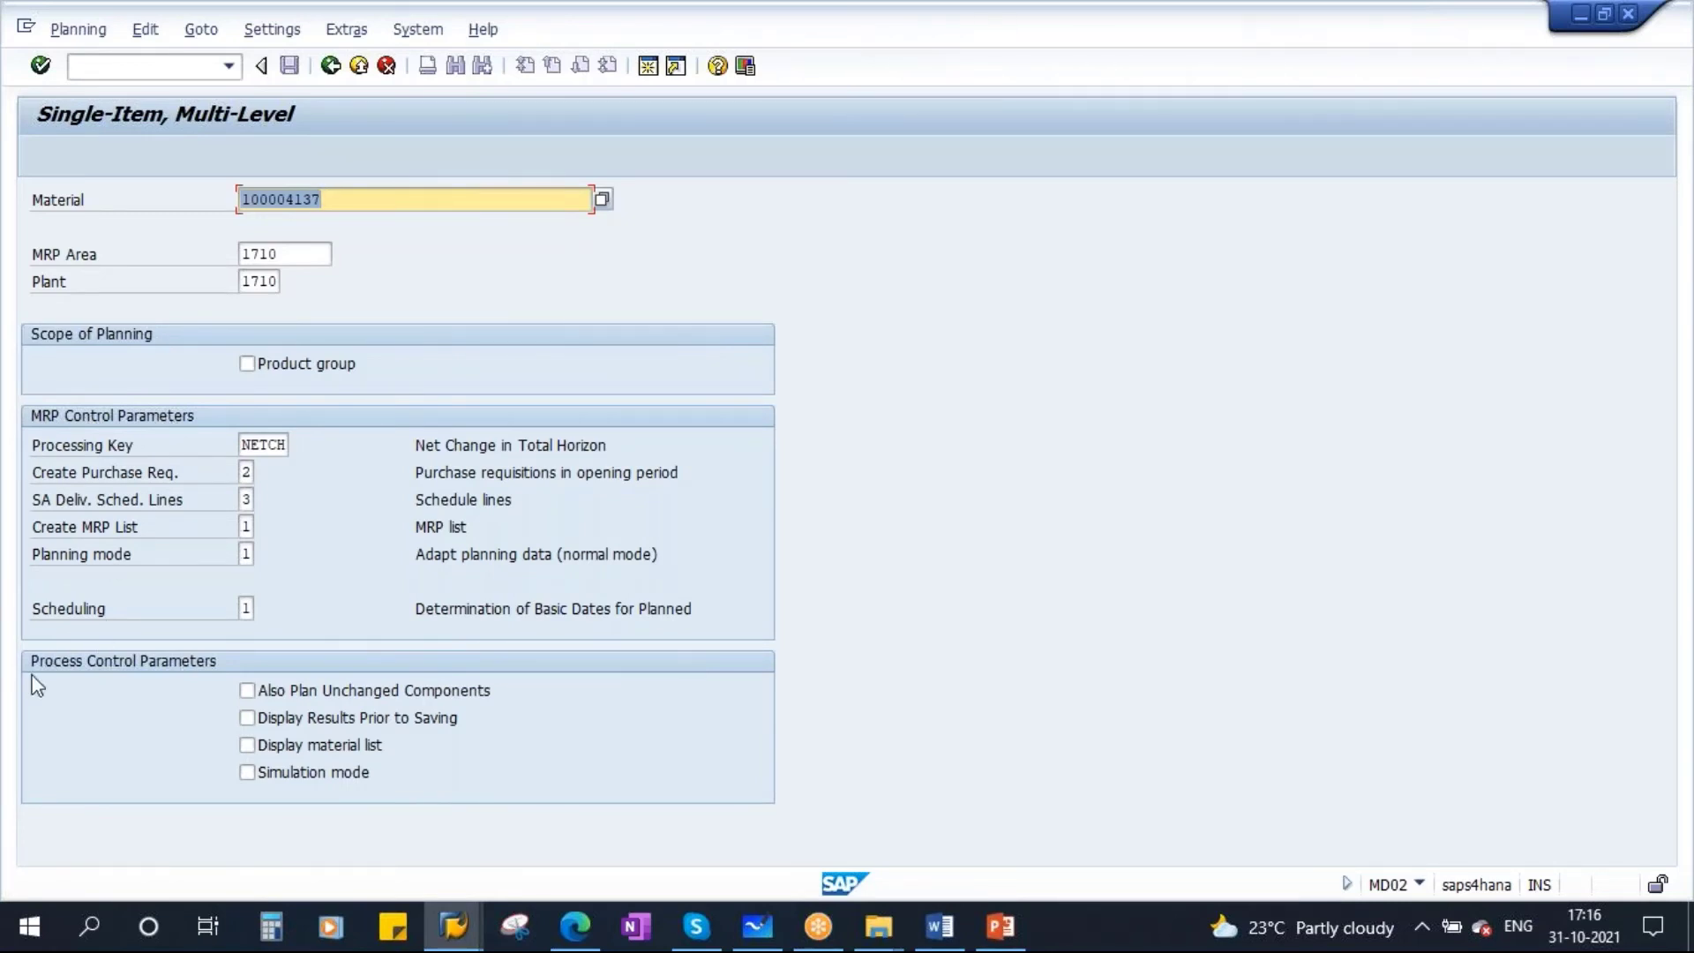
pyautogui.click(246, 473)
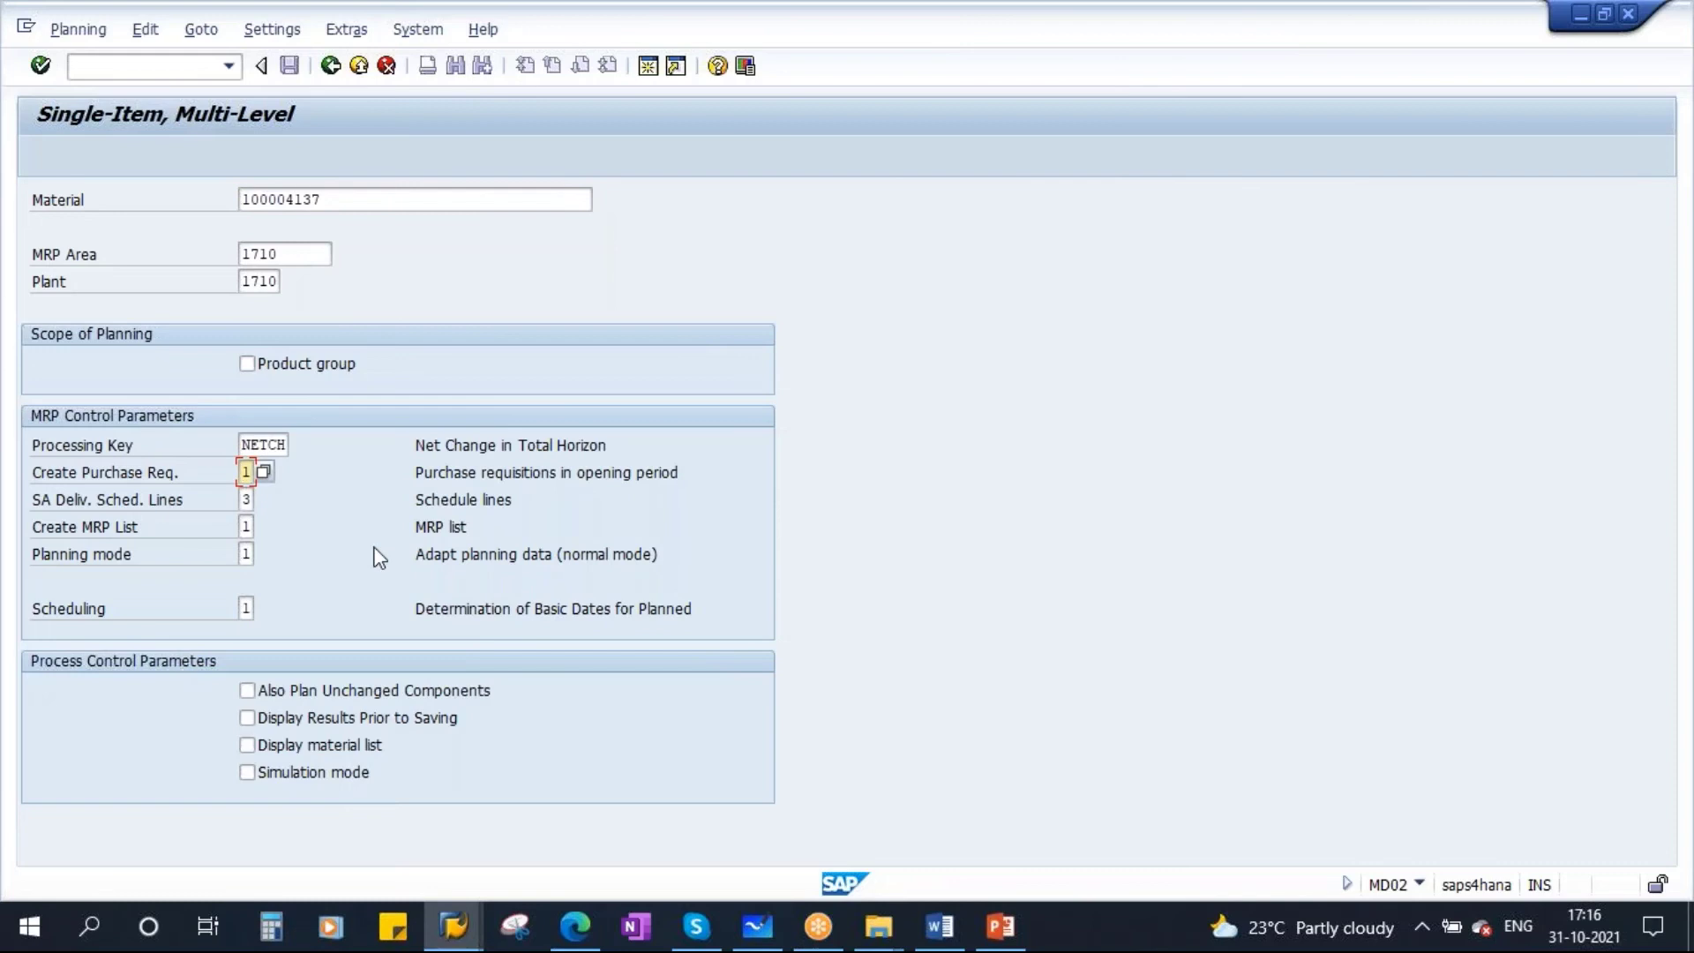
pyautogui.press('Return')
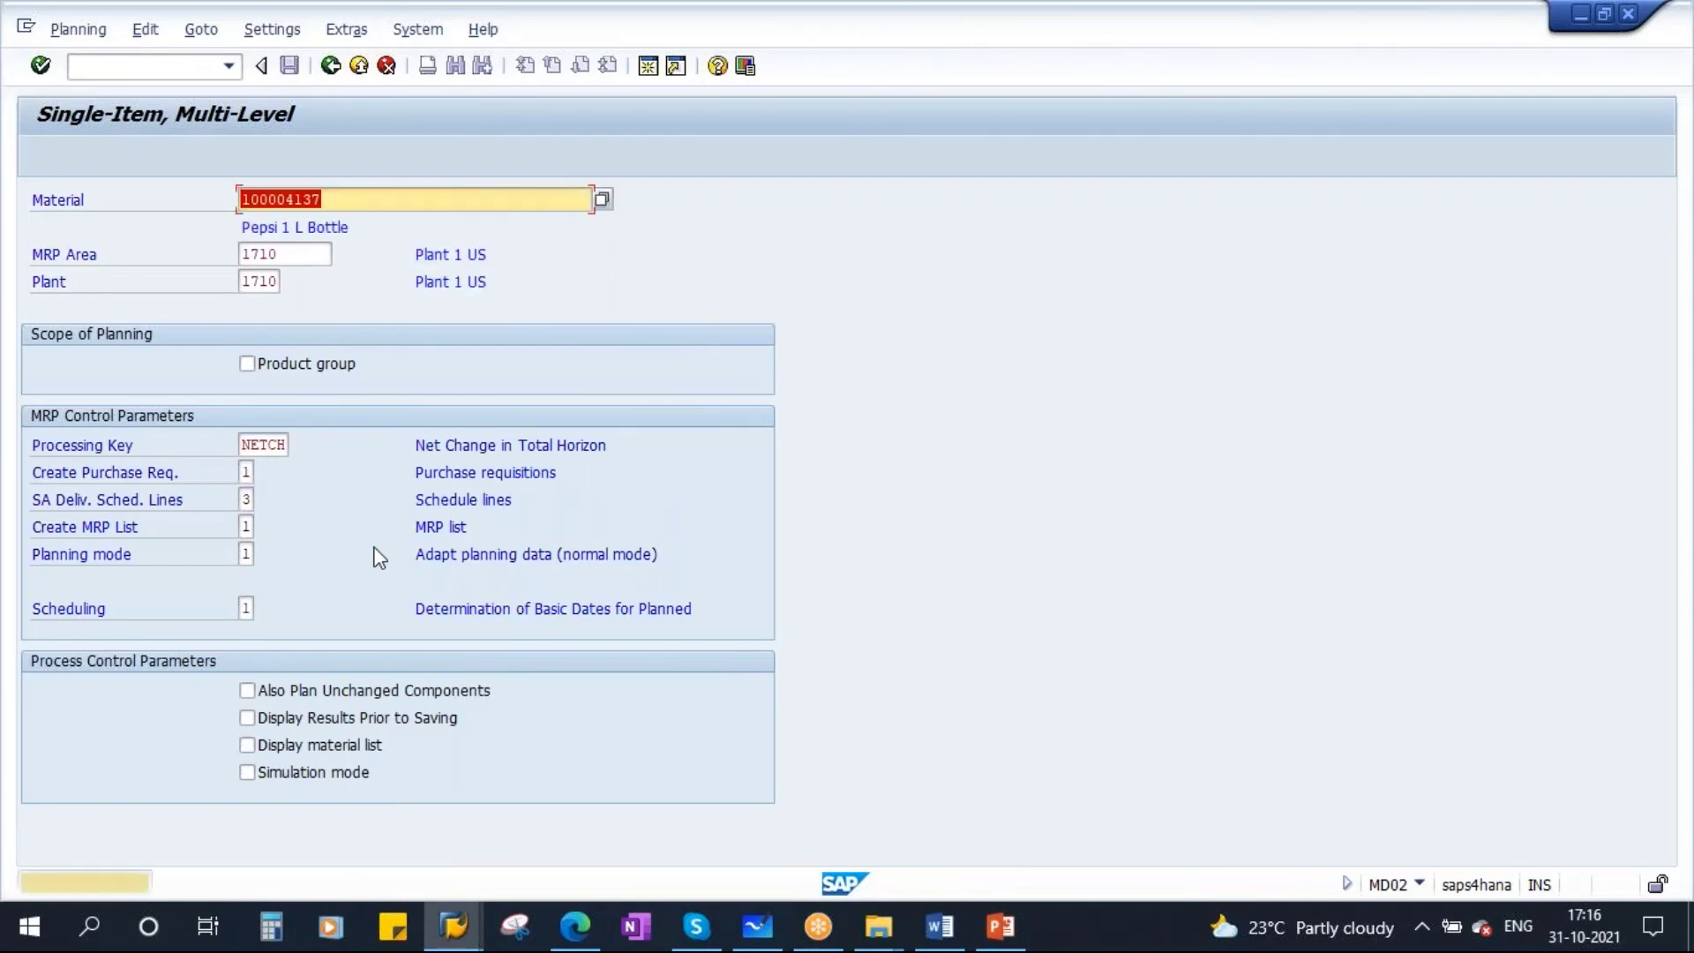
pyautogui.press('Return')
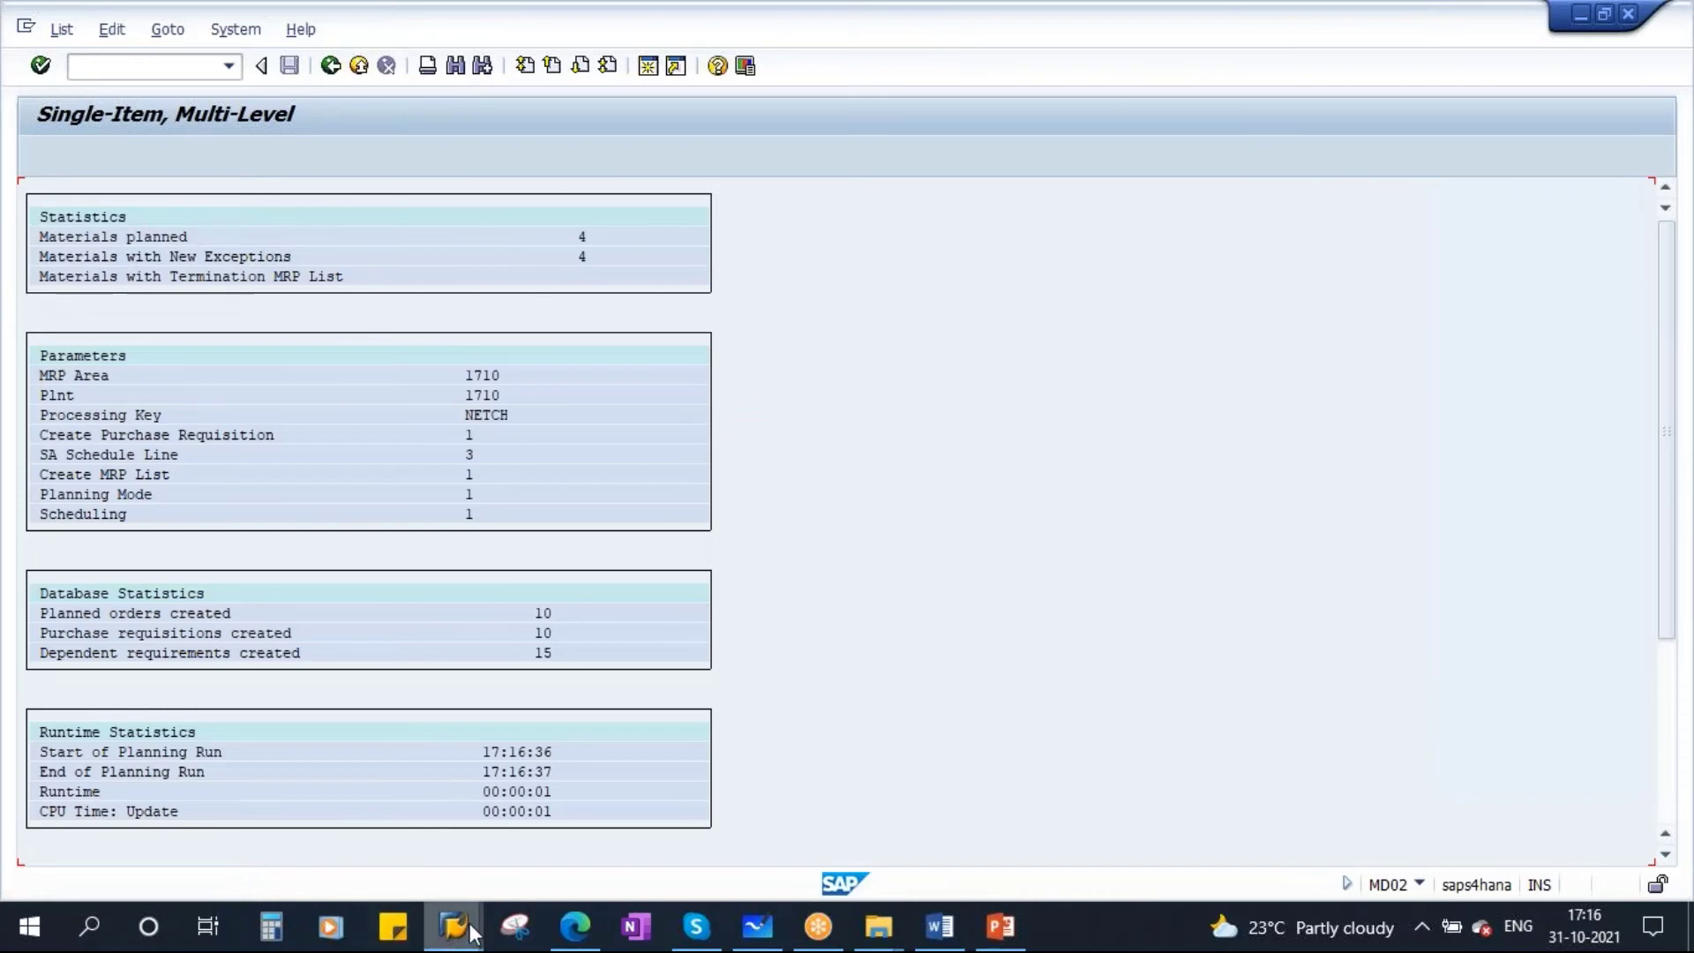
# Refresh the MD04 stock/requirements list after the planning run.
pyautogui.moveTo(467, 913)
pyautogui.click(544, 794)
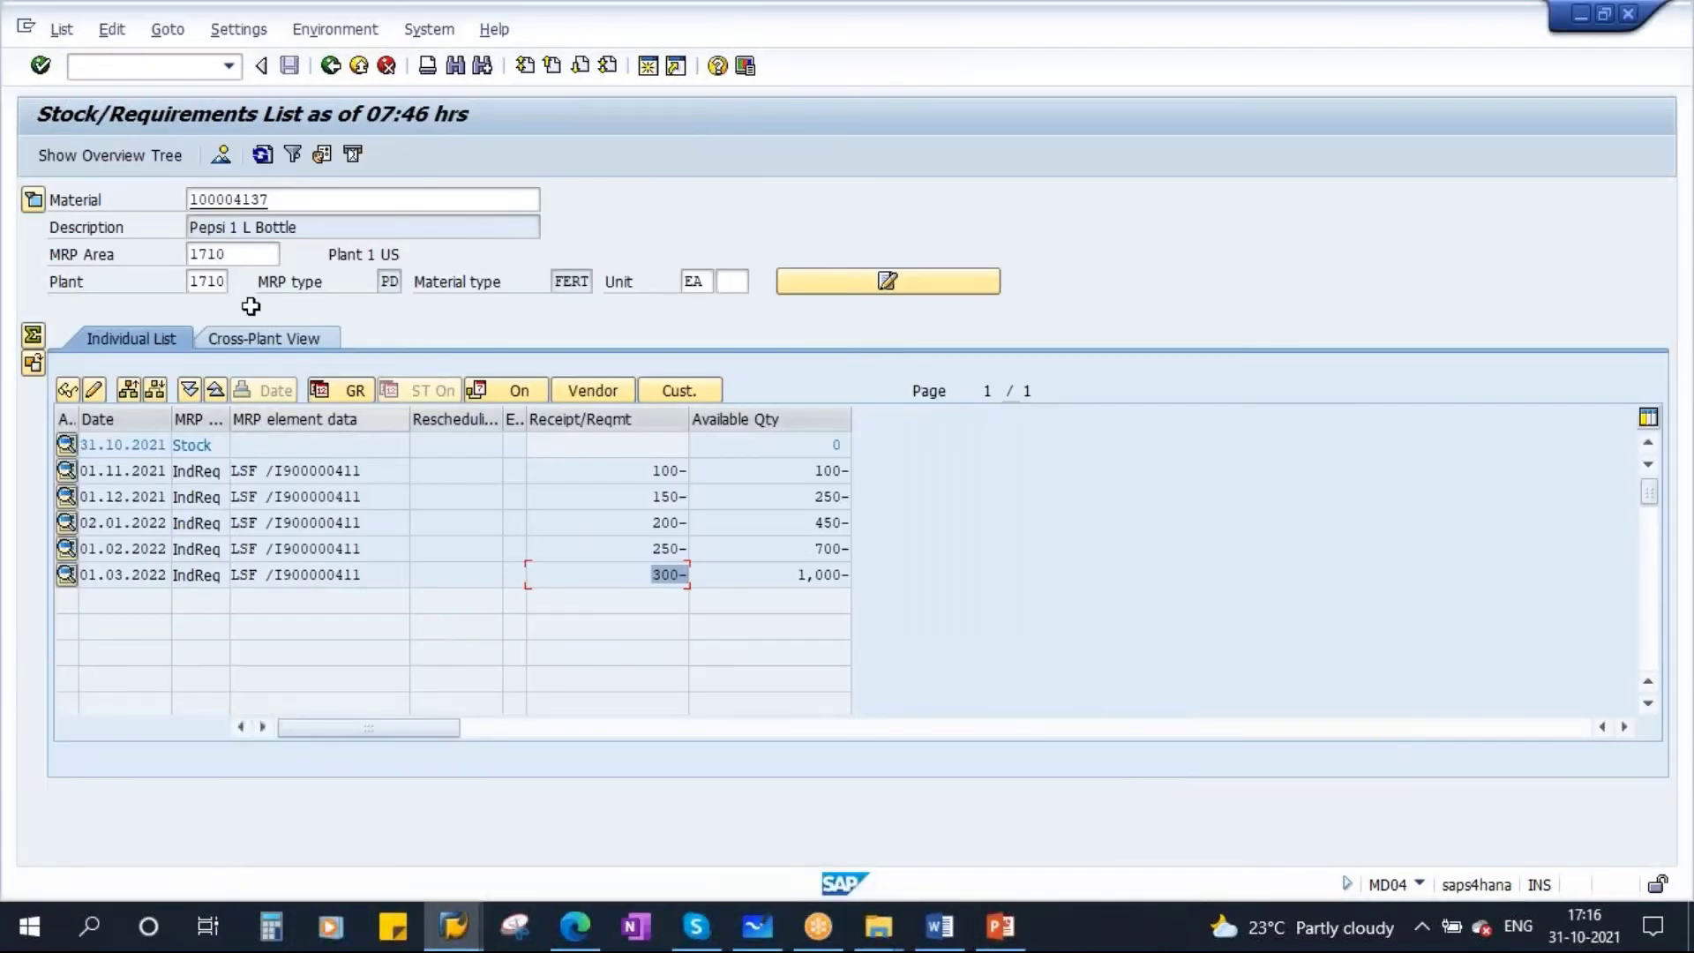
pyautogui.click(261, 159)
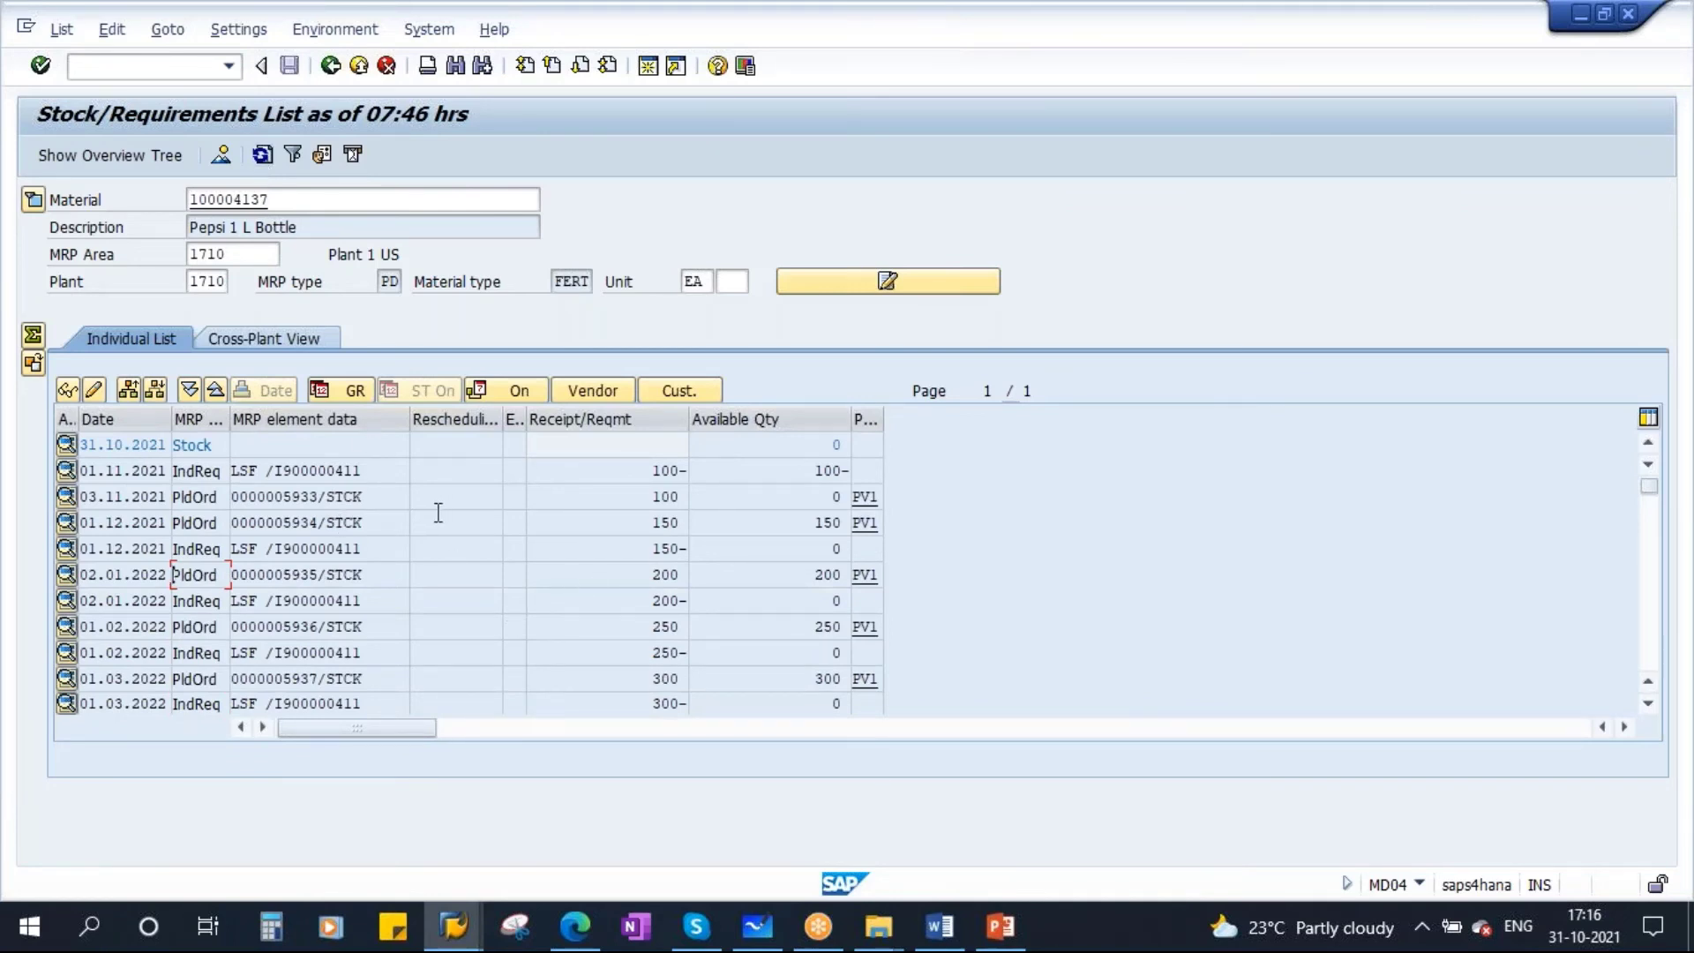
# Compare the 100 (01.11.2021) and 150 (01.12.2021) requirements with their matching planned orders.
pyautogui.doubleClick(646, 473)
pyautogui.doubleClick(660, 497)
pyautogui.doubleClick(663, 549)
pyautogui.doubleClick(653, 524)
pyautogui.doubleClick(654, 550)
pyautogui.doubleClick(655, 519)
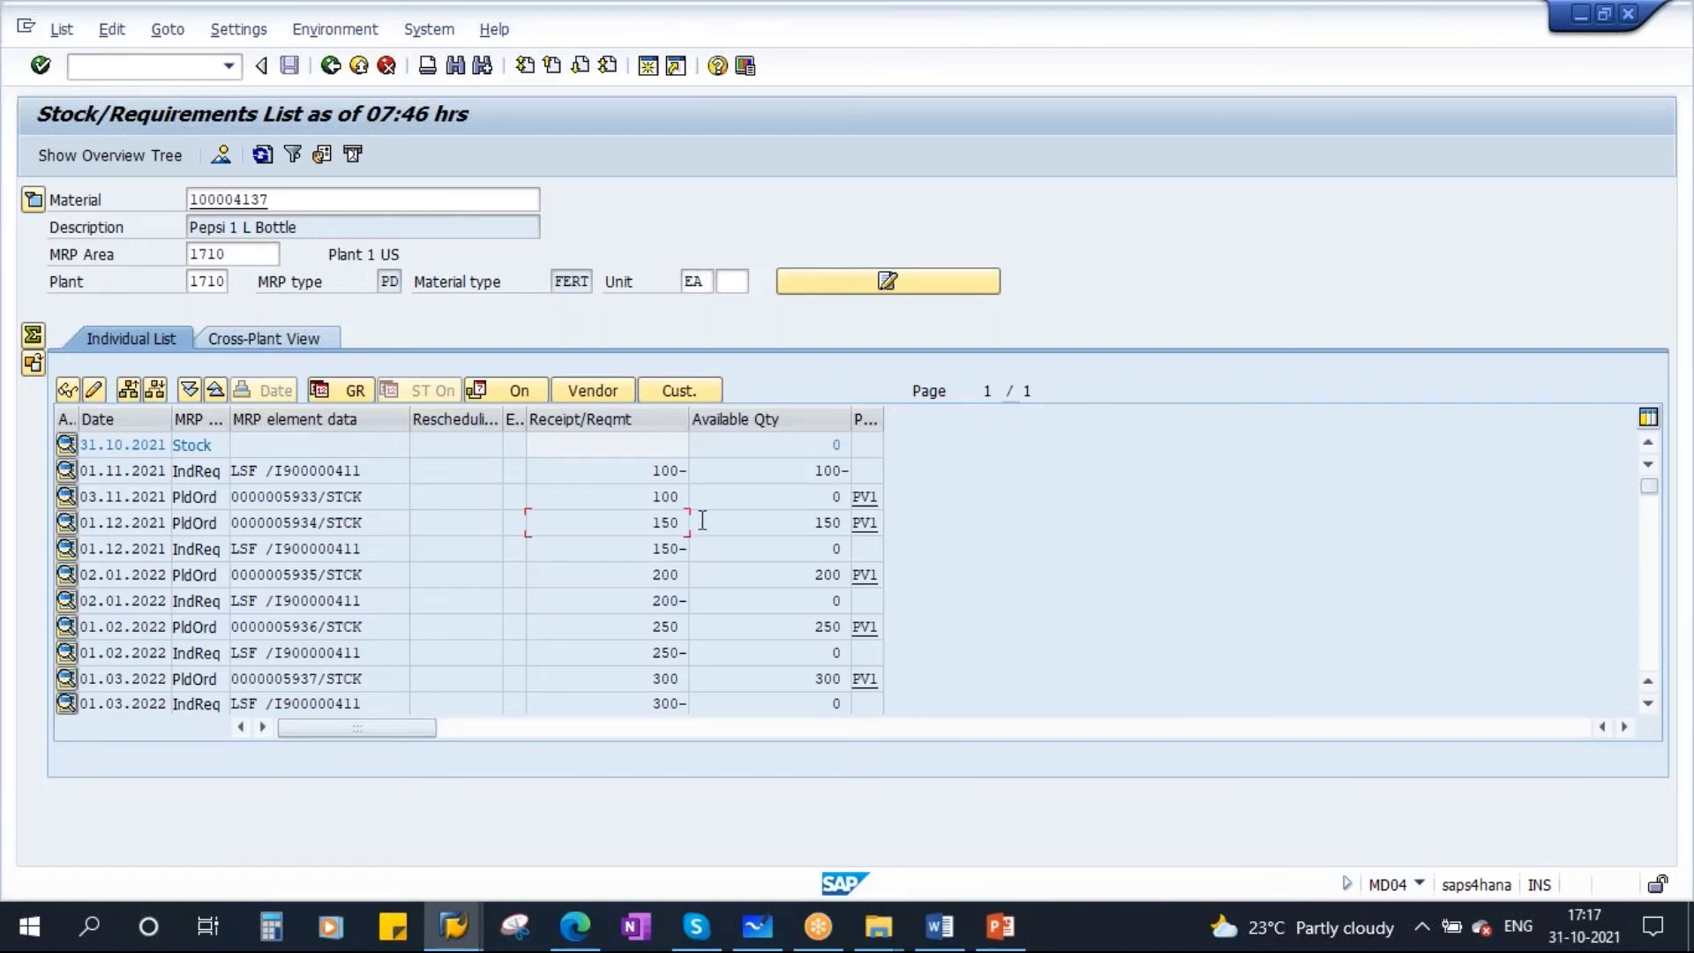
# Show PowerPoint slide 7, Static Lot sizing Procedures, with its EX lot-for-lot chart.
pyautogui.click(1000, 933)
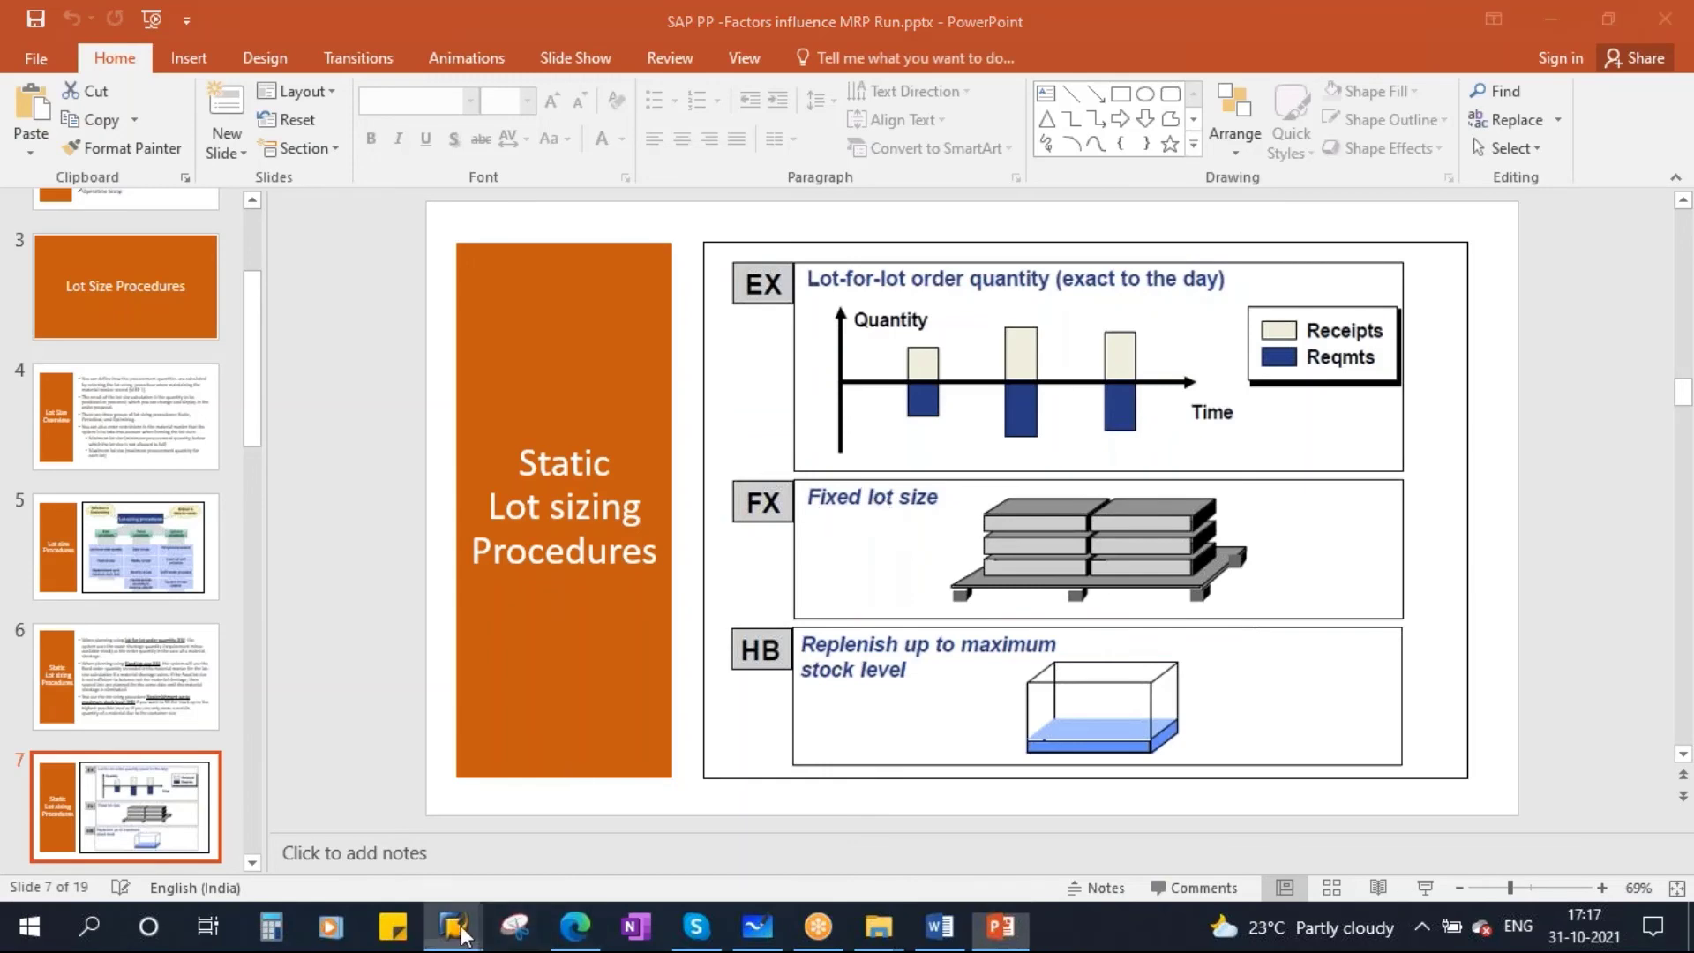
# Leave MD02 and open material 100004137 in MM02 with MRP views for plant 1710.
pyautogui.moveTo(453, 926)
pyautogui.click(800, 820)
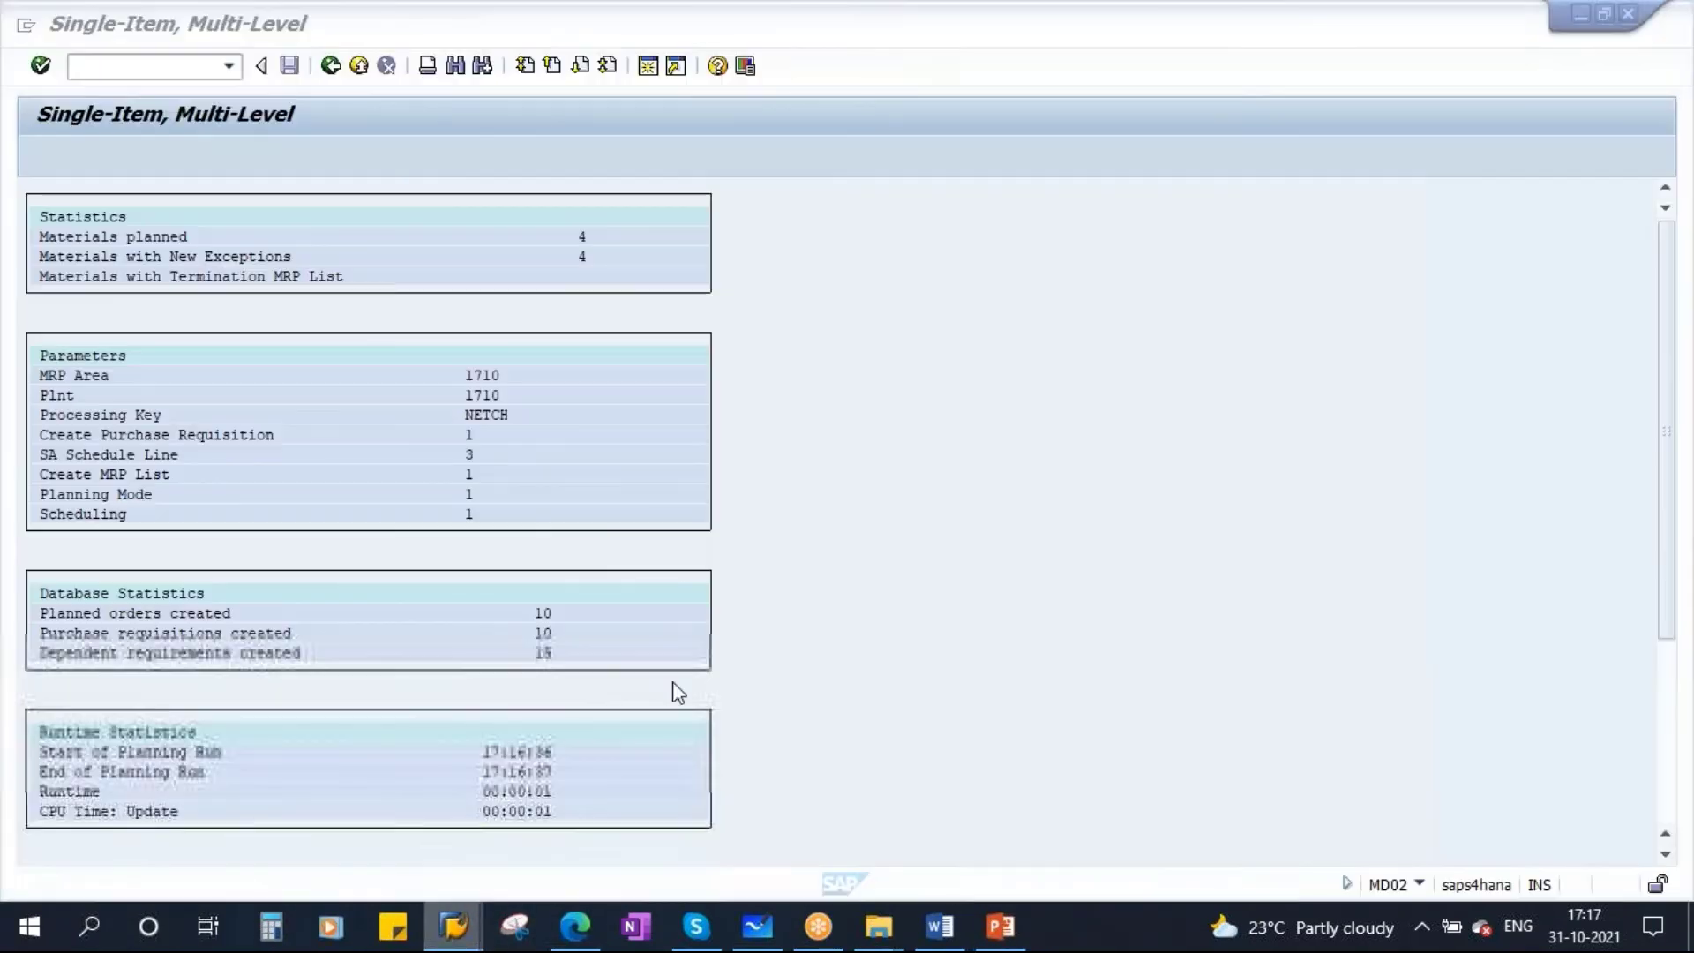
pyautogui.click(331, 69)
pyautogui.click(149, 70)
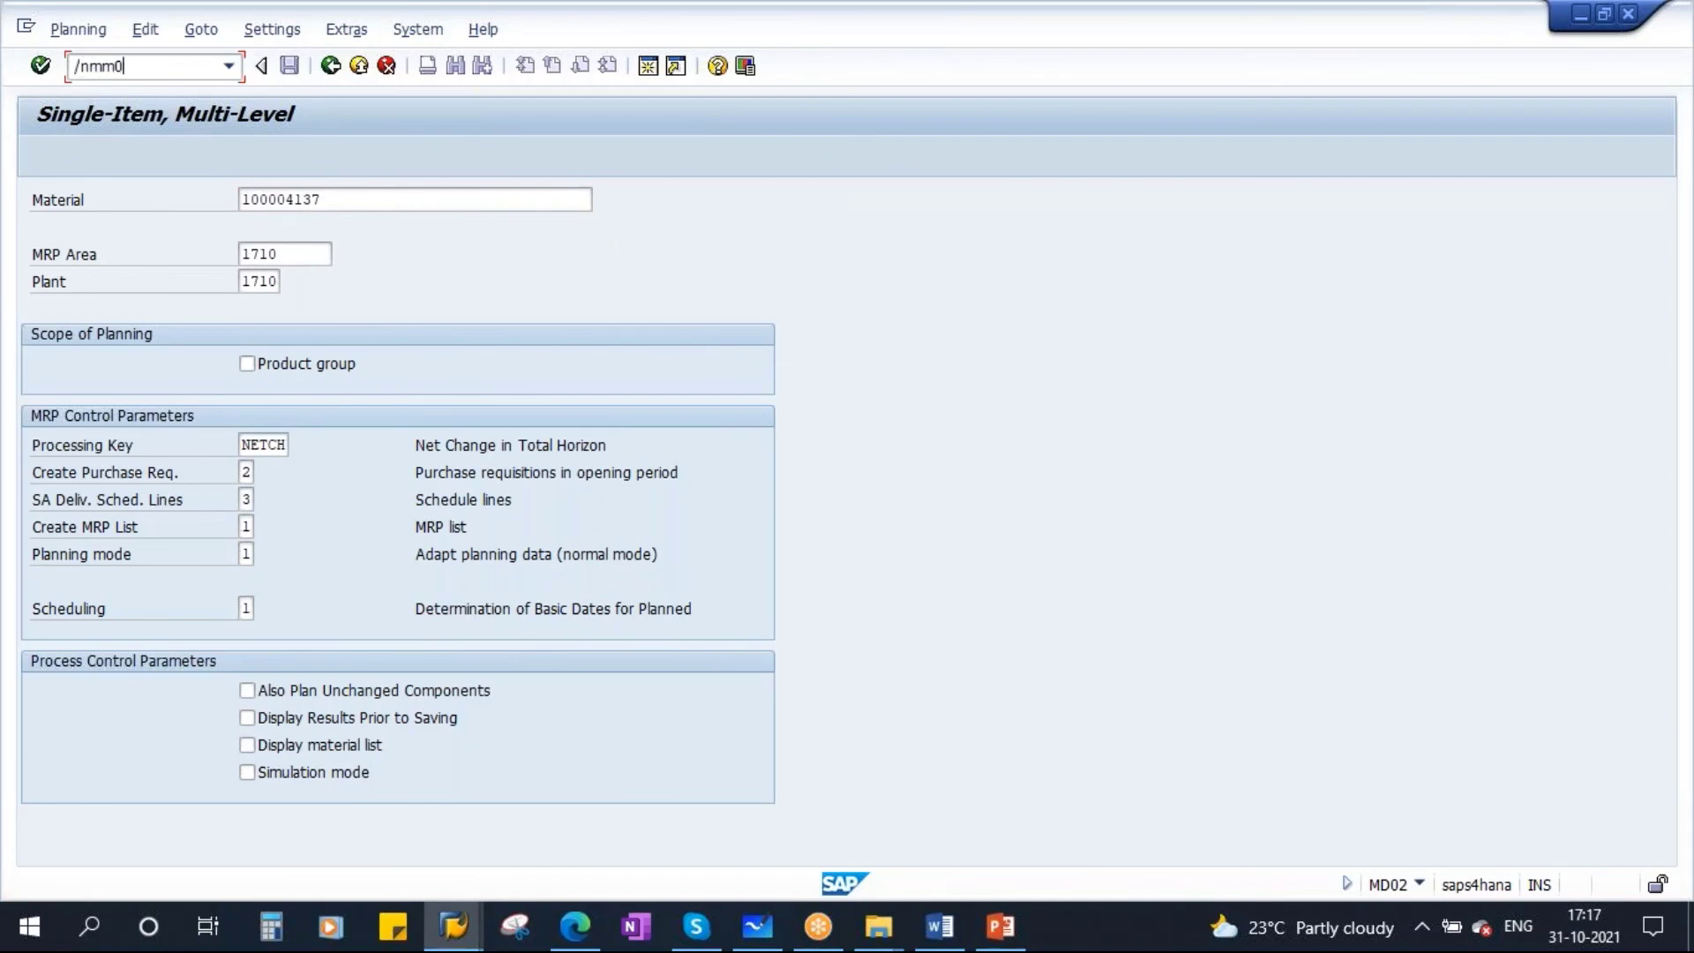
pyautogui.press('Return')
pyautogui.press('Return')
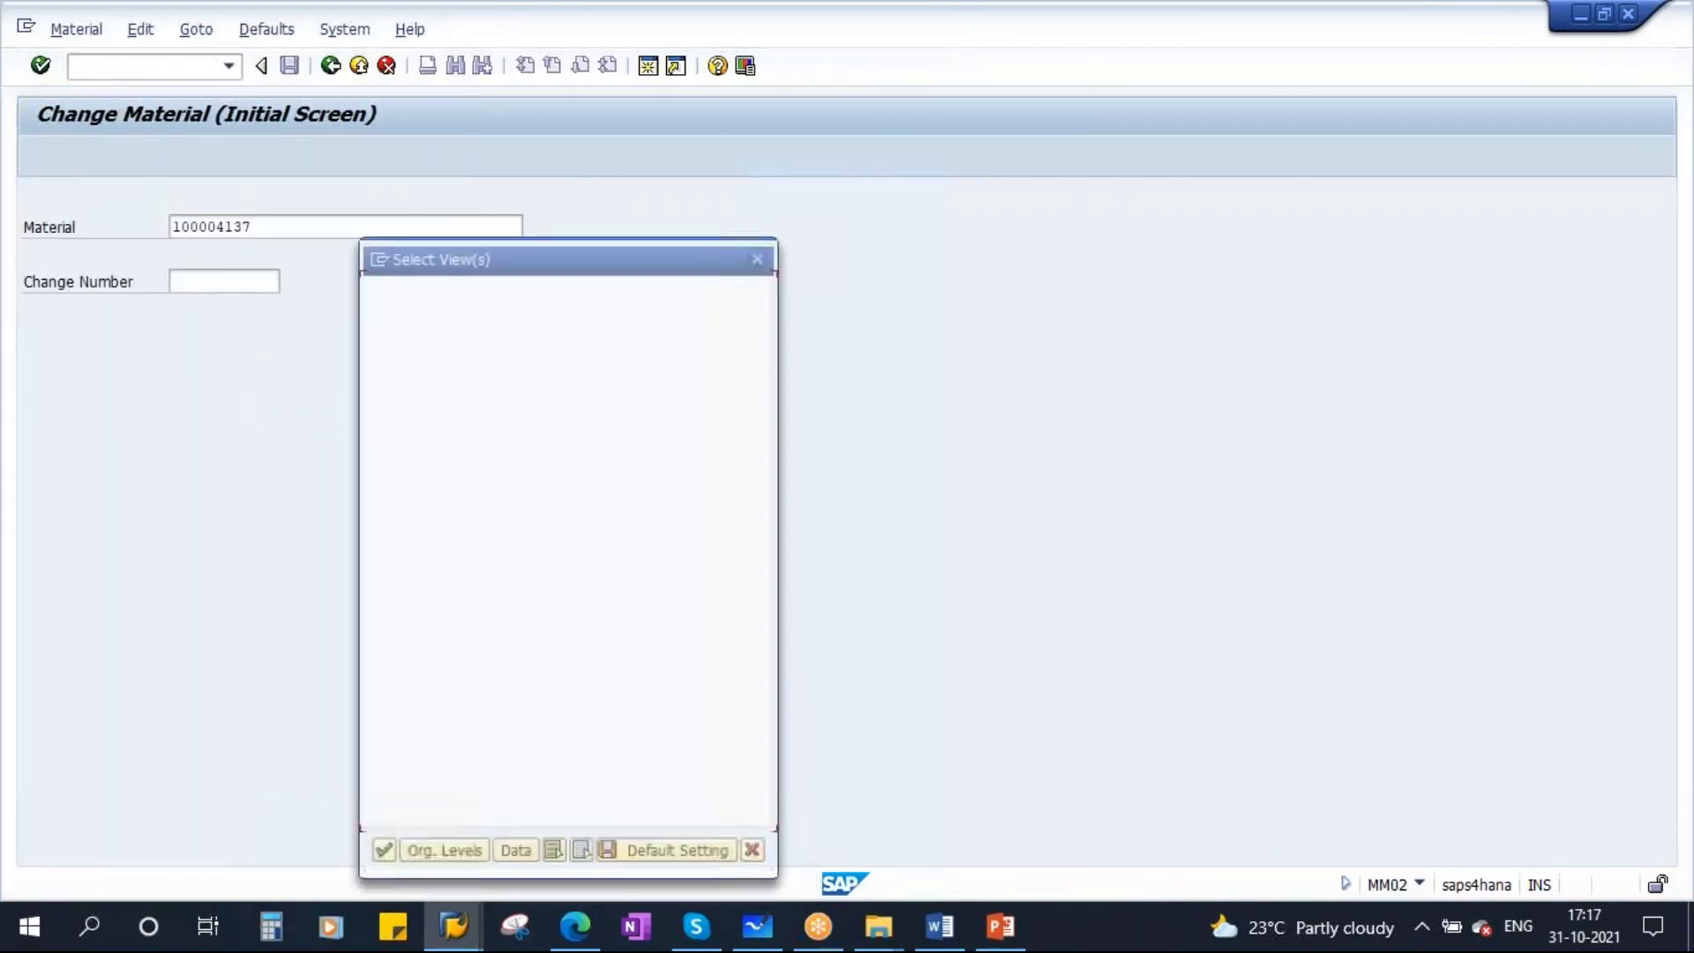
pyautogui.press('Return')
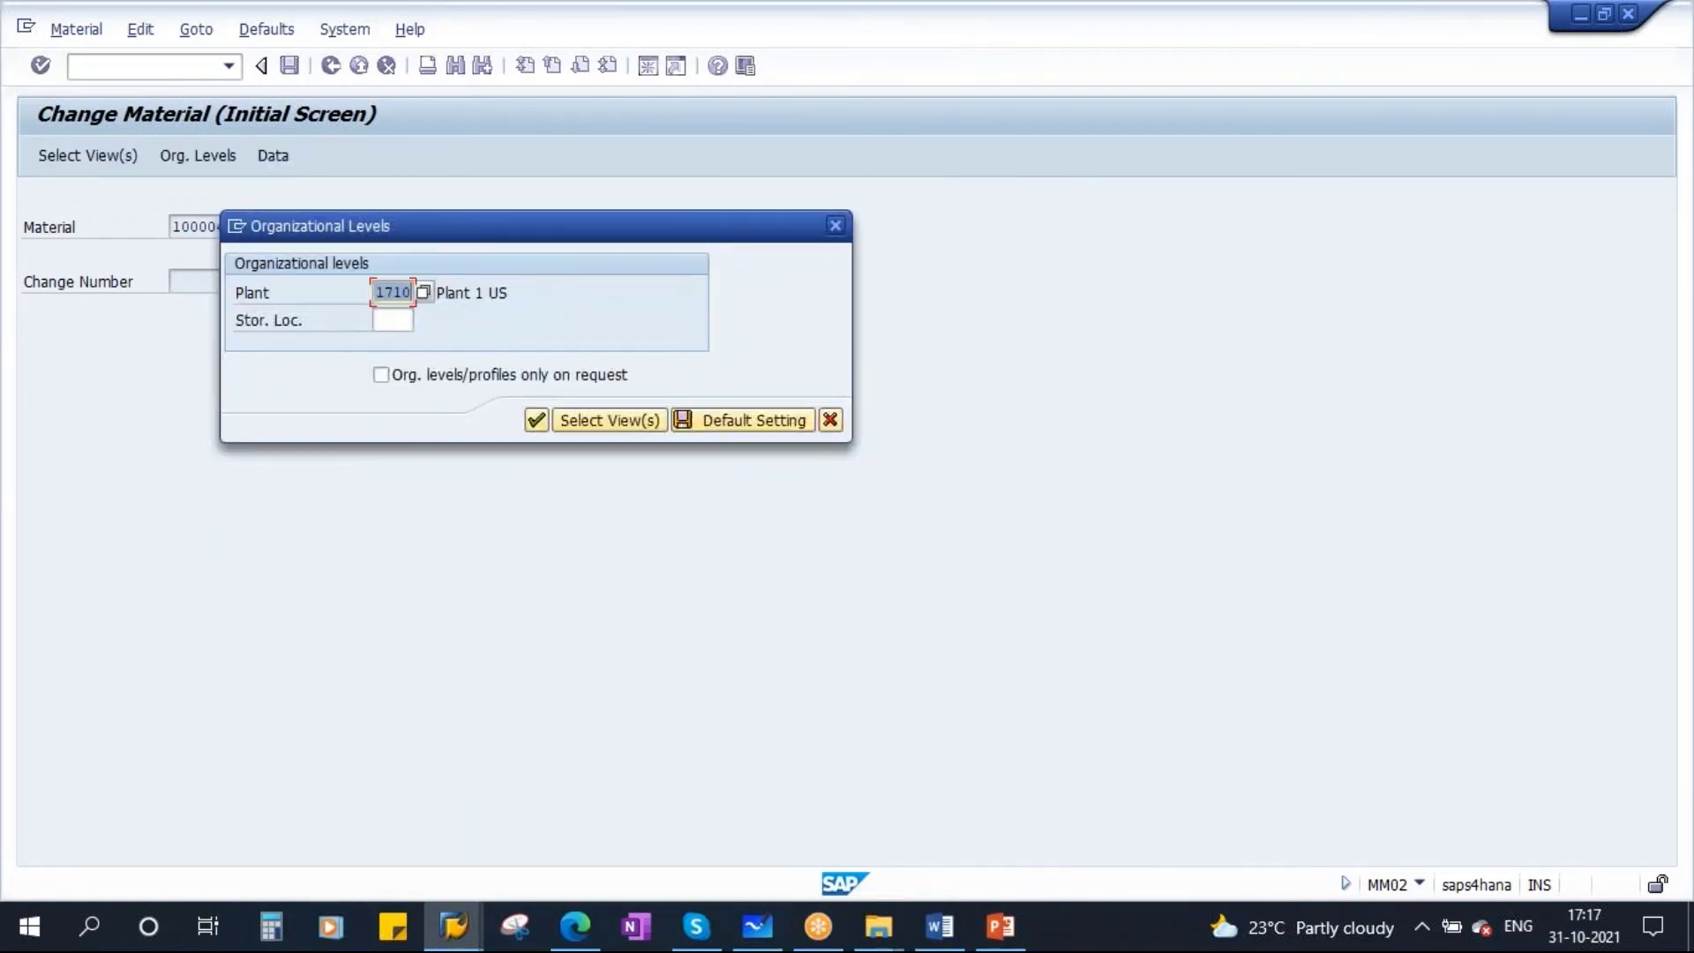
pyautogui.press('Return')
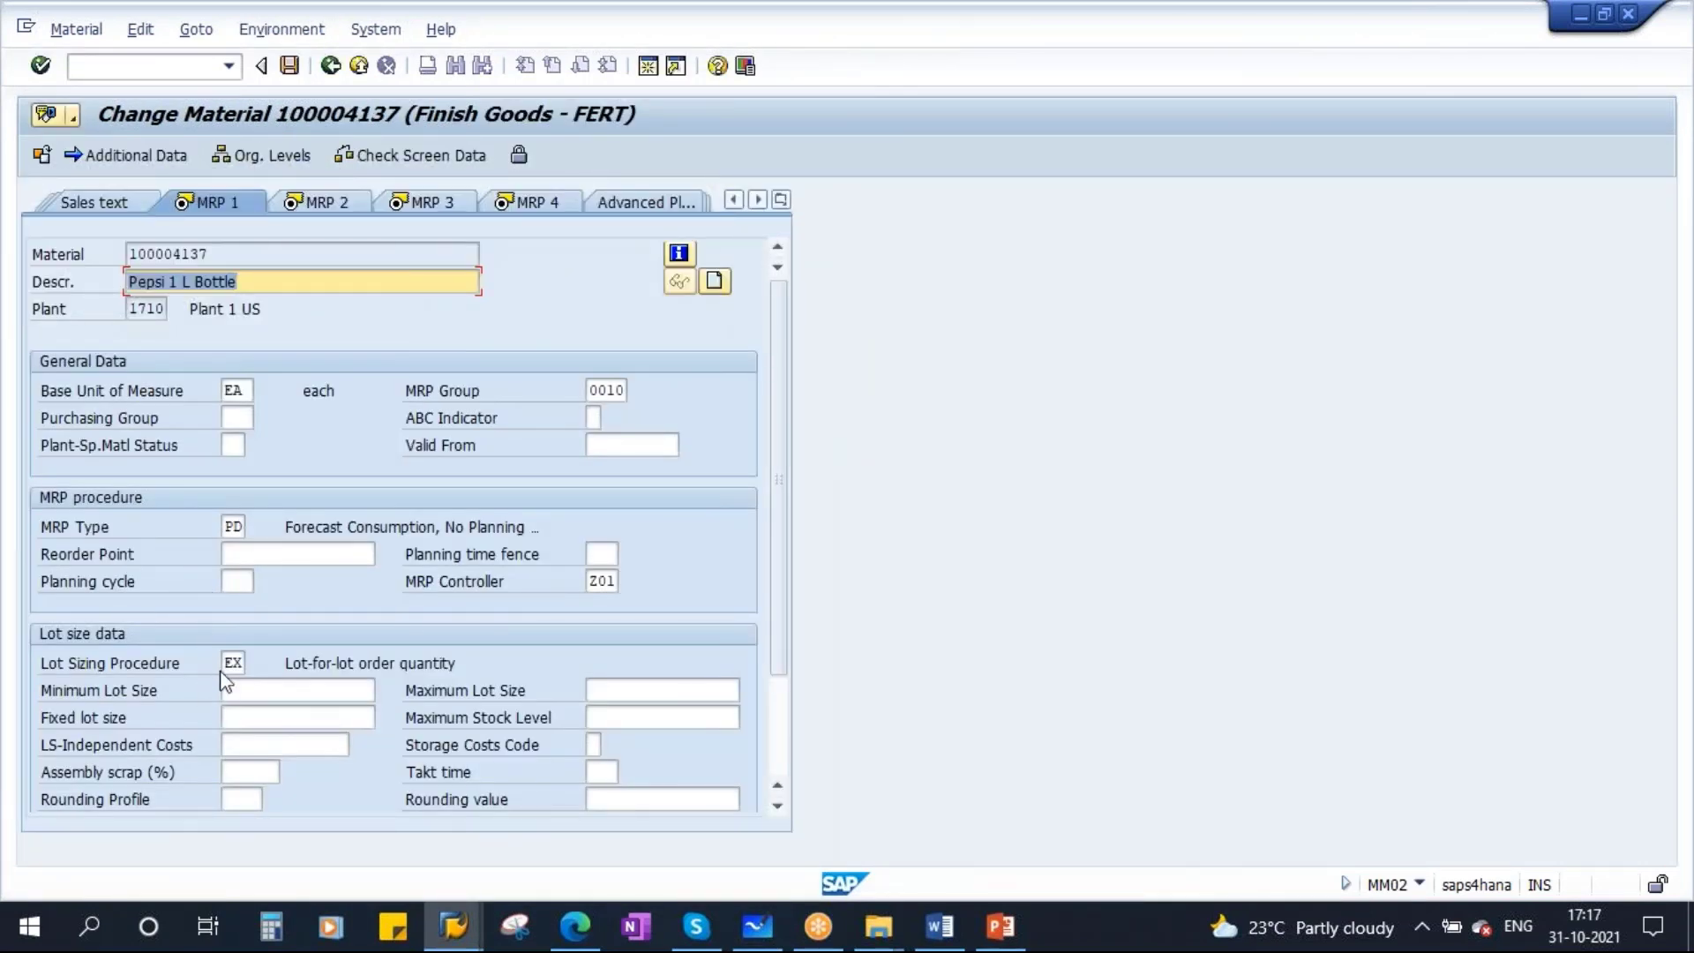
# Set the lot sizing procedure to FX, fixed order quantity.
pyautogui.click(233, 666)
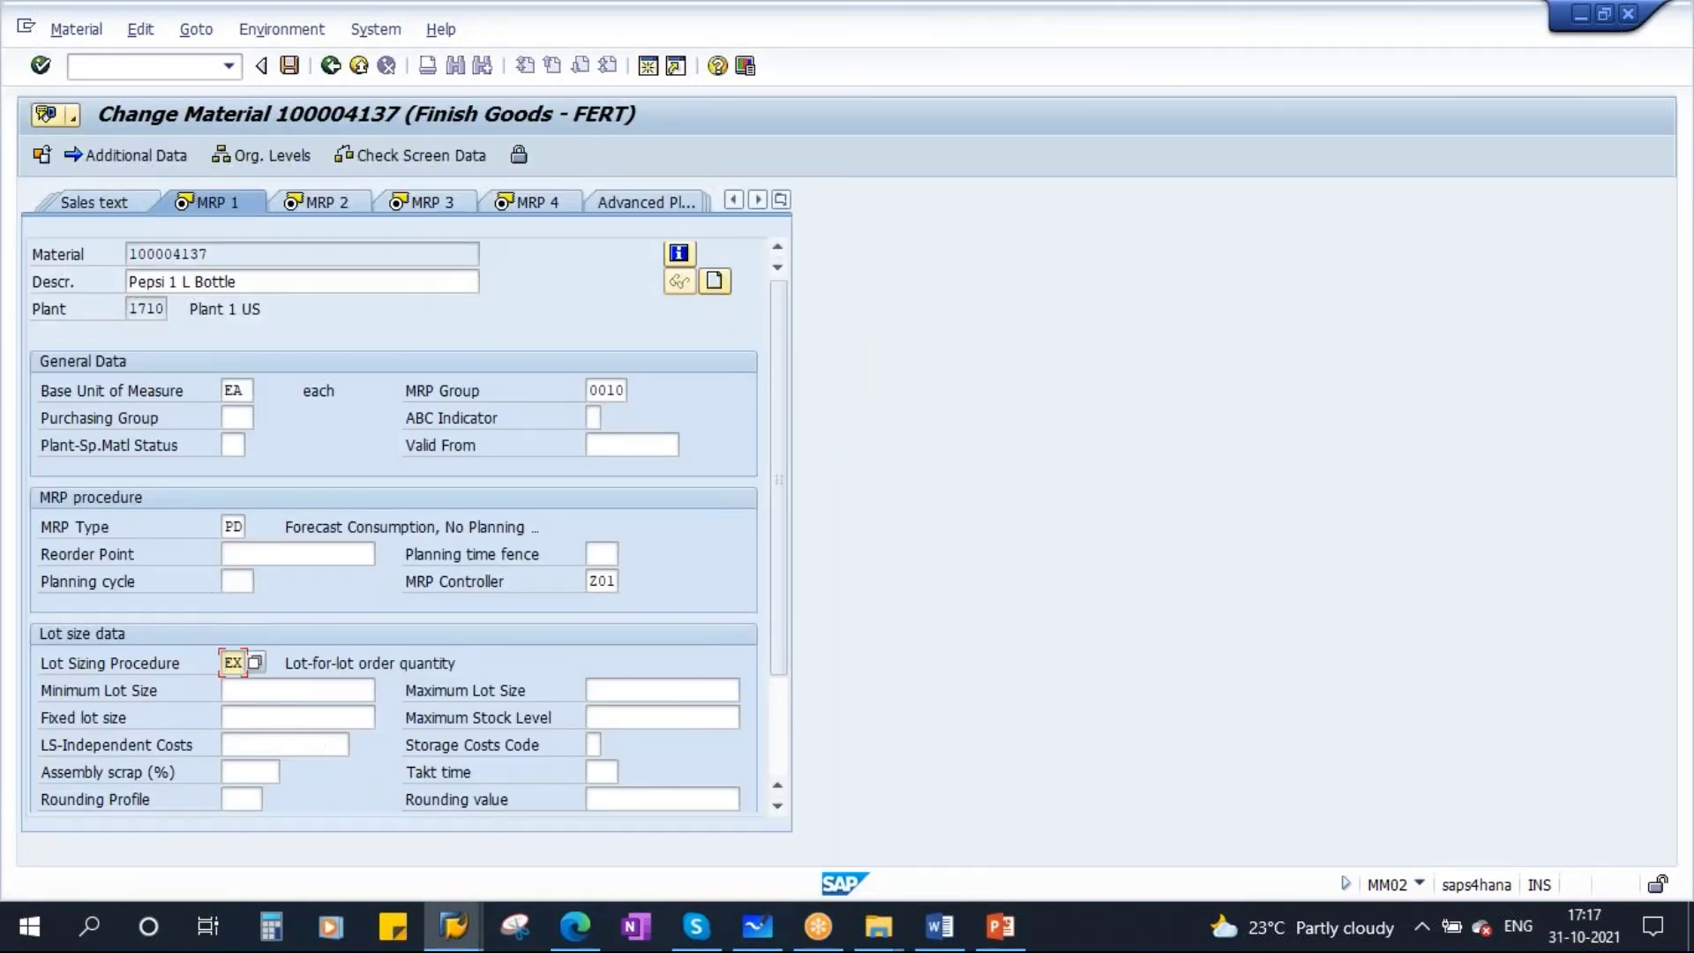
pyautogui.click(255, 661)
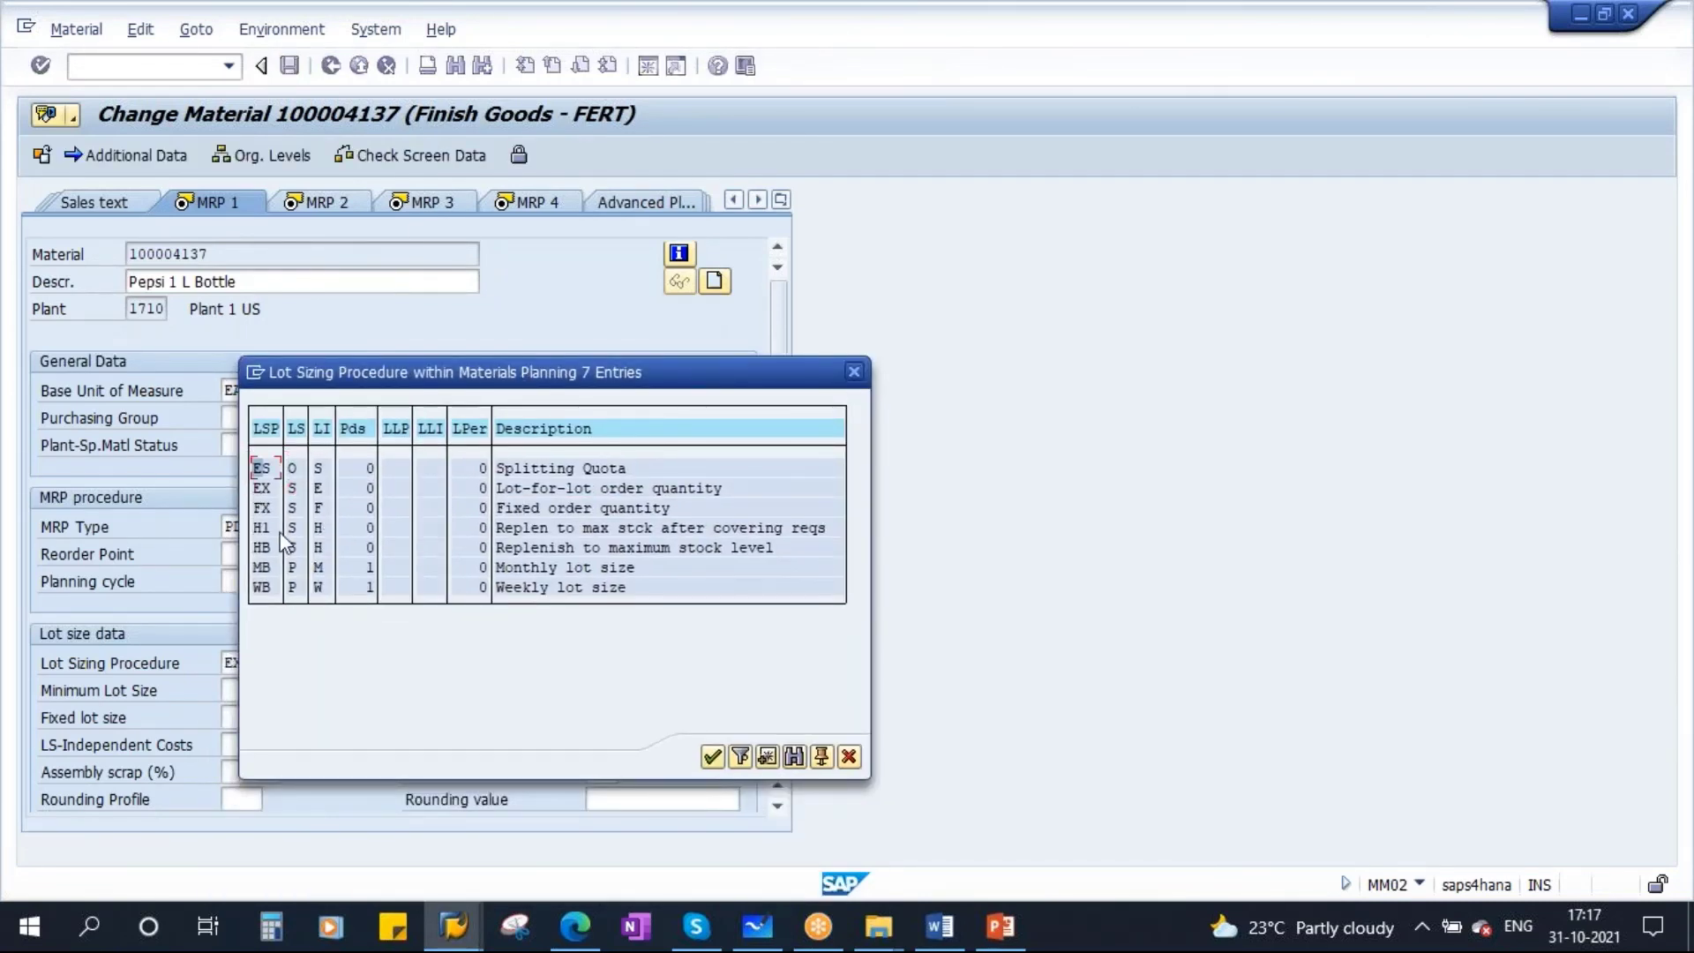
pyautogui.click(637, 516)
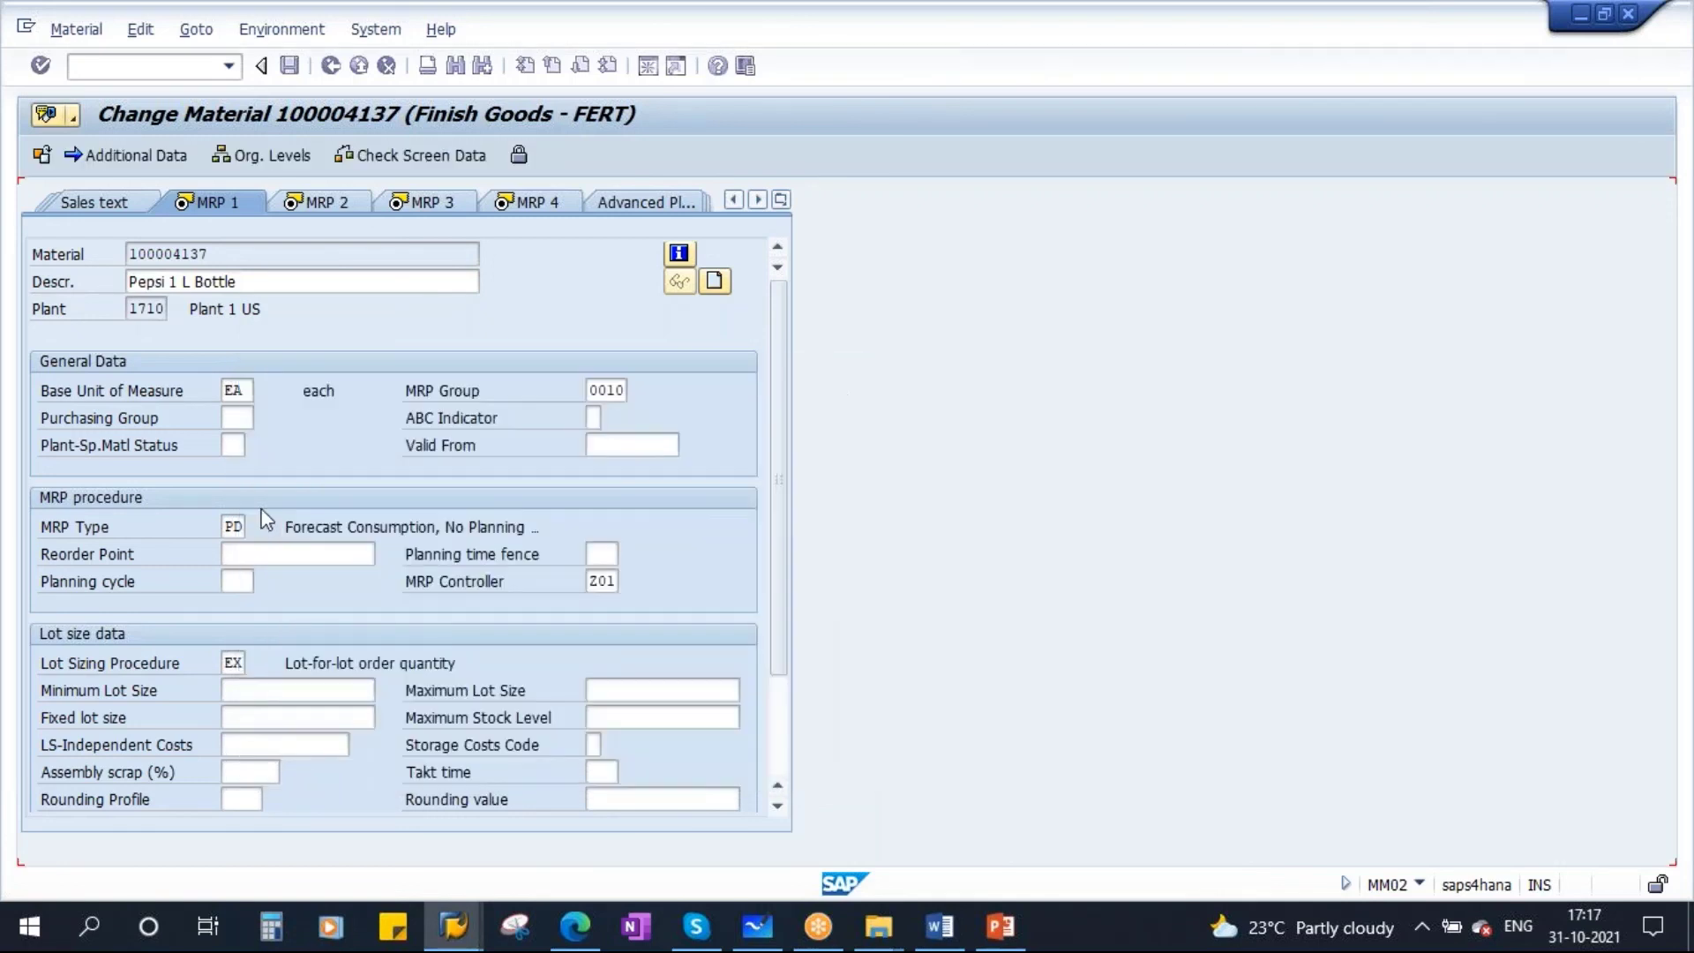
pyautogui.doubleClick(260, 508)
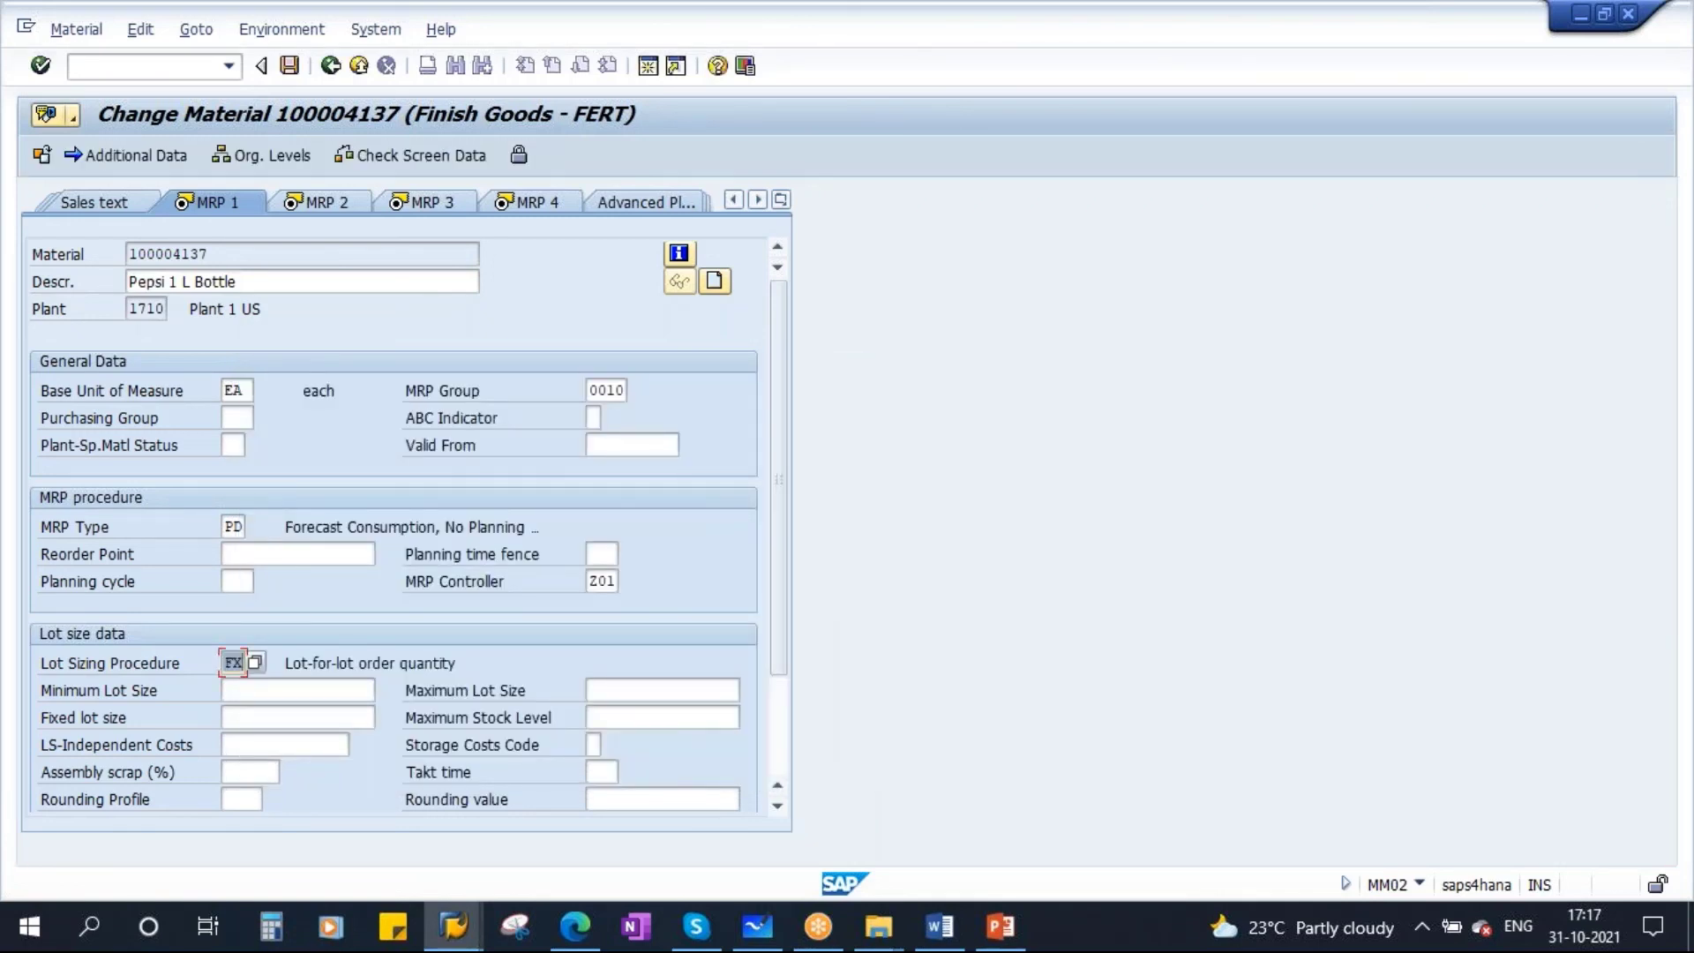
pyautogui.press('Return')
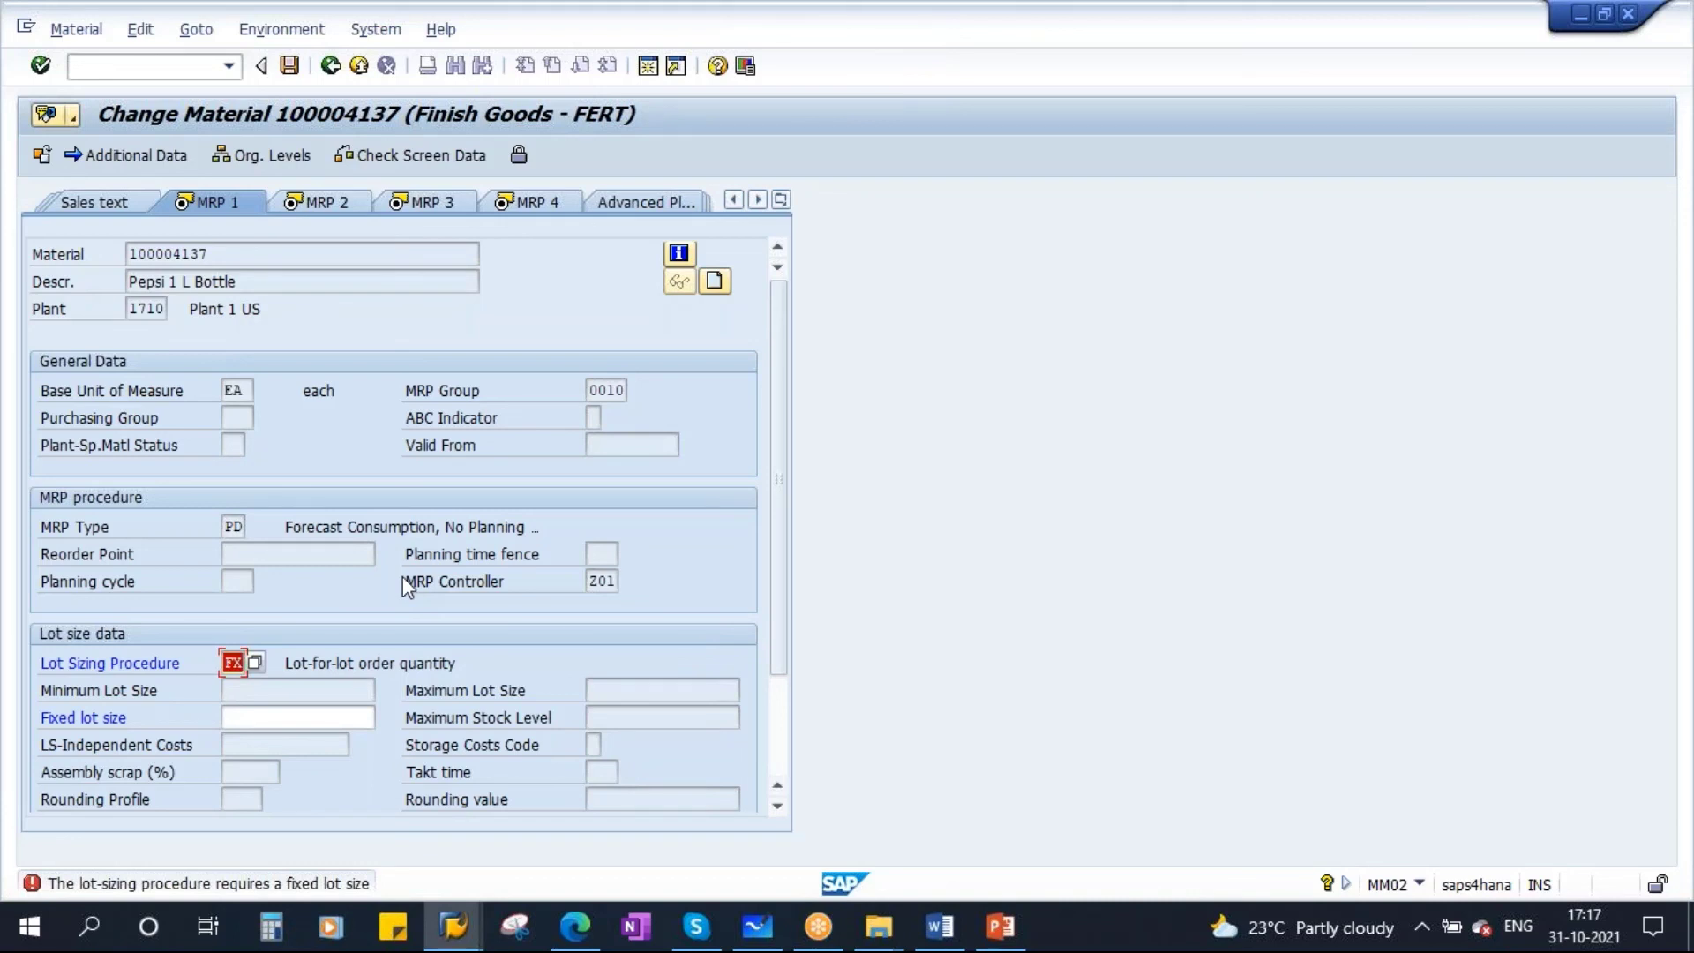
# Enter a fixed lot size of 150 and verify it on the MRP 1 view.
pyautogui.click(255, 716)
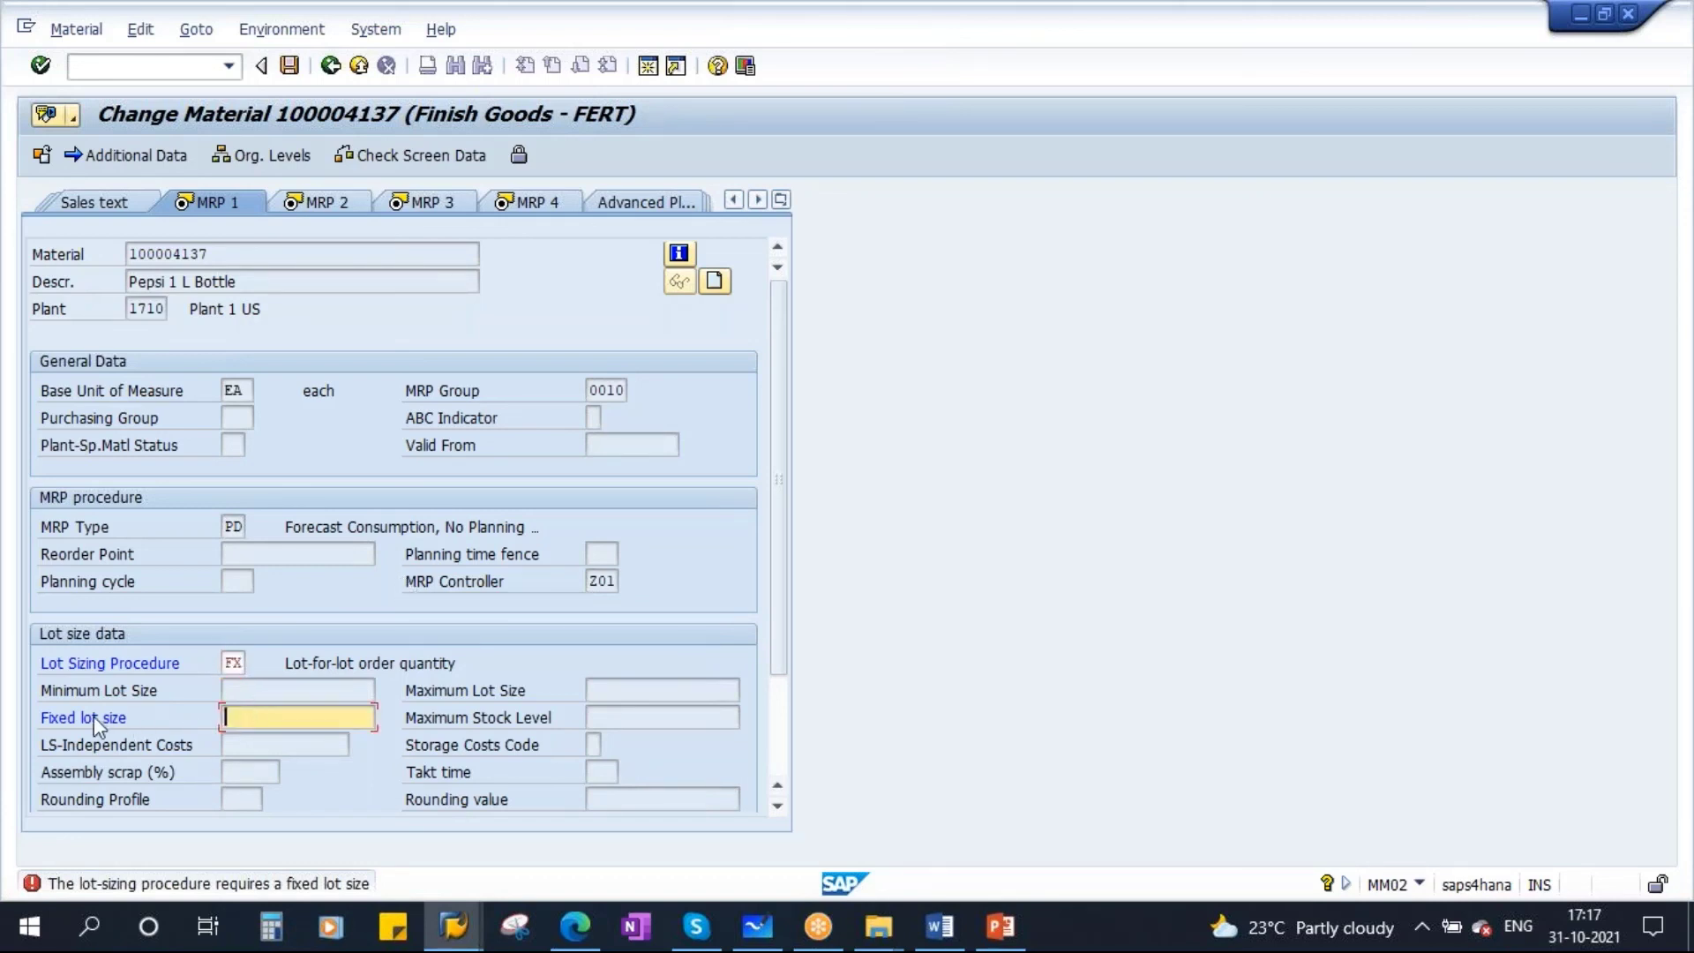
pyautogui.write('150')
pyautogui.doubleClick(278, 717)
pyautogui.press('Return')
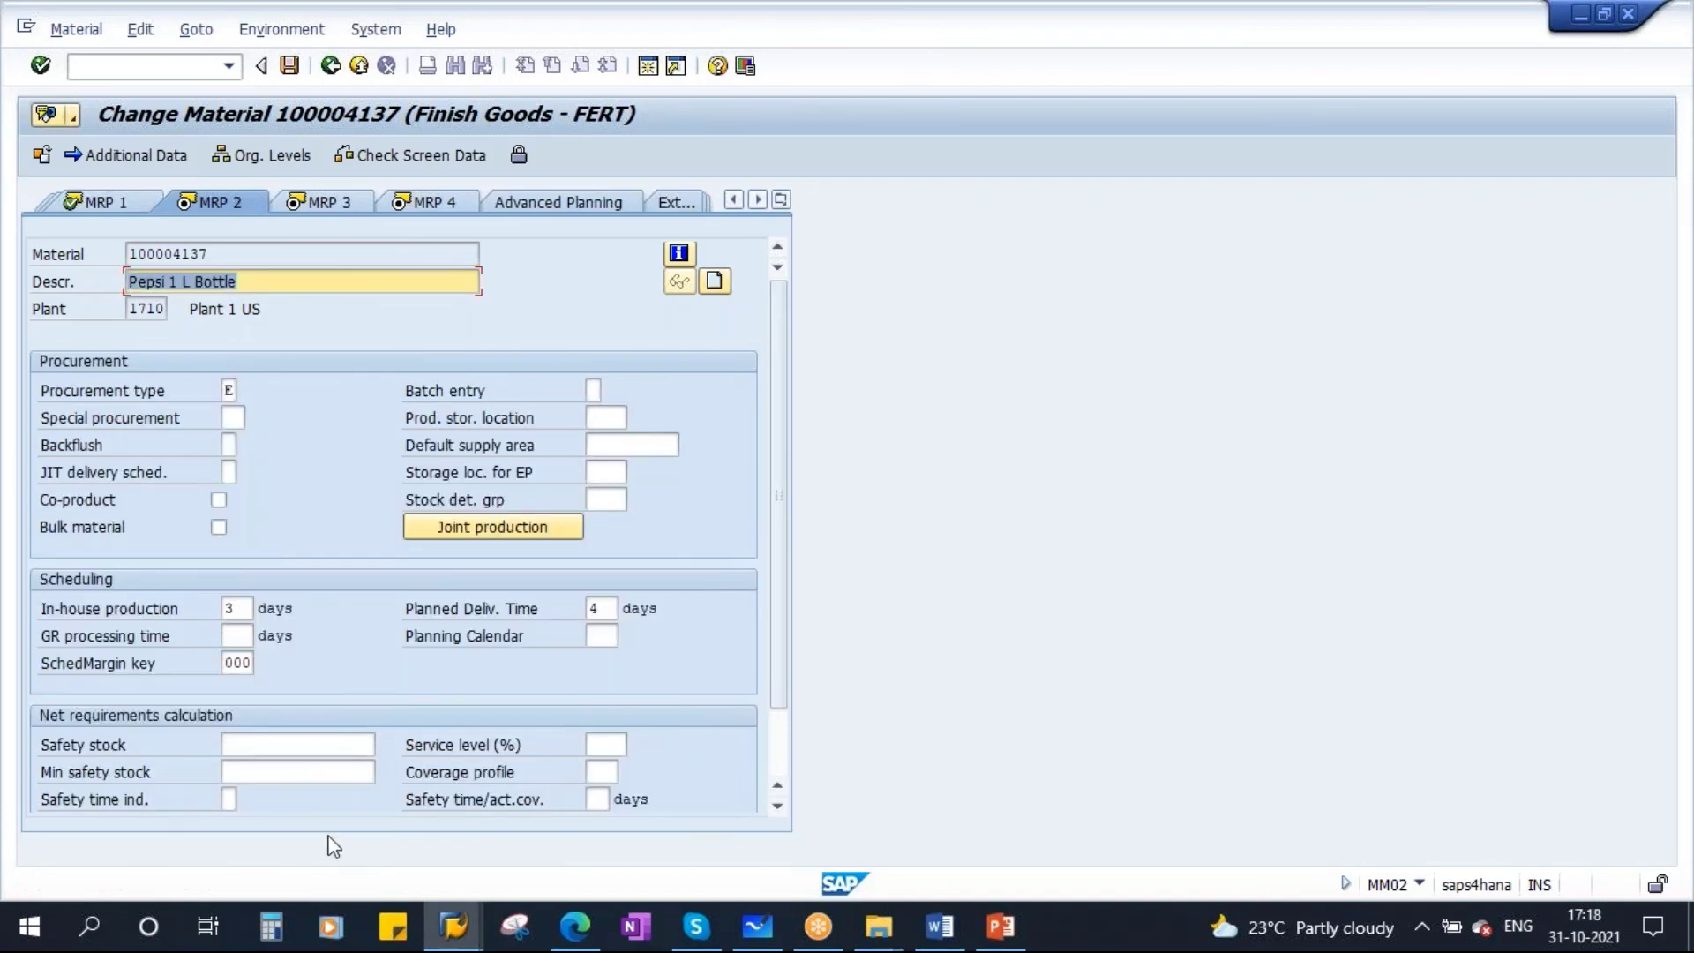
pyautogui.click(110, 201)
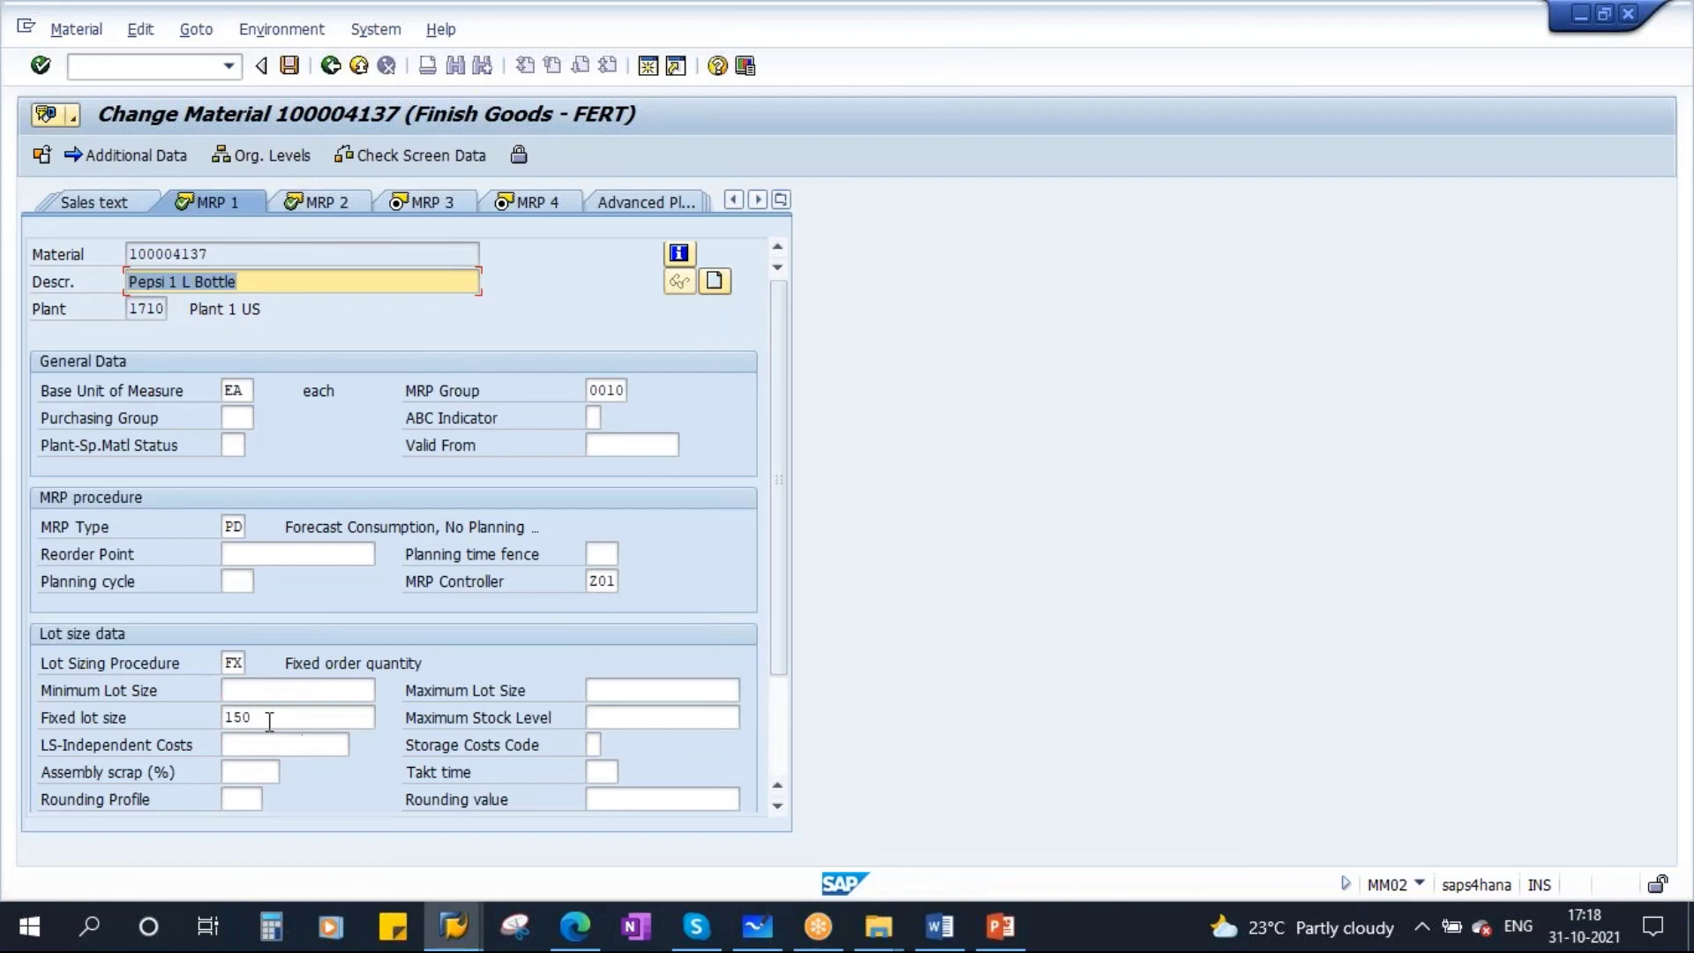
pyautogui.click(326, 717)
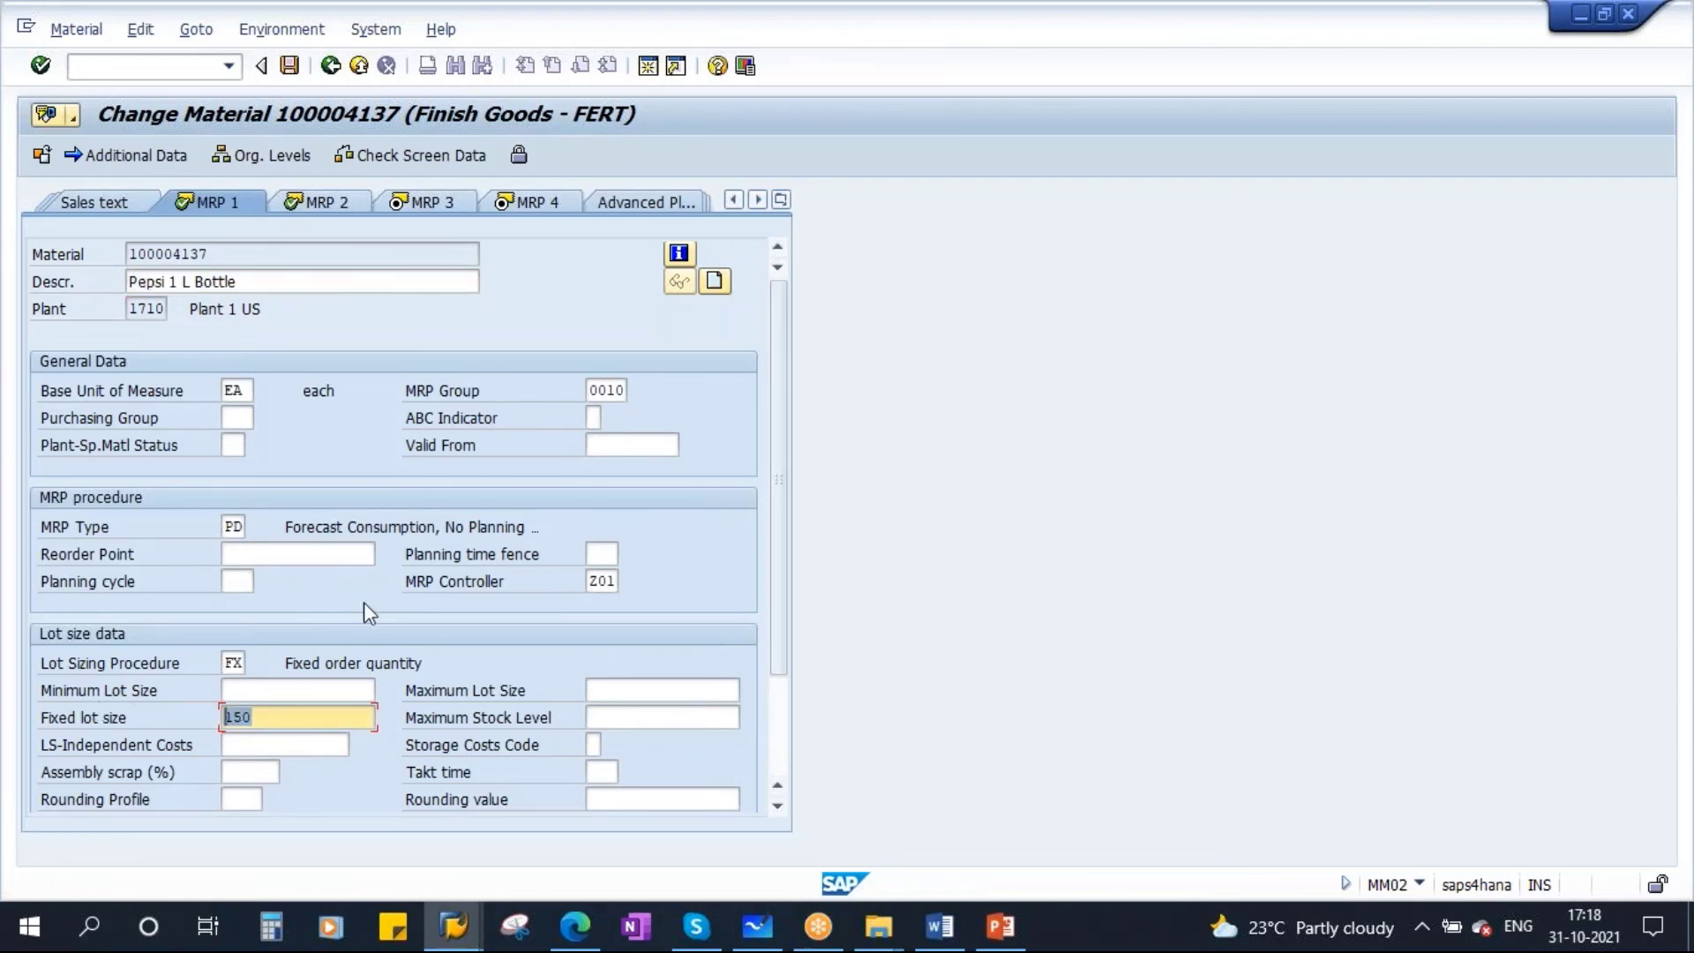